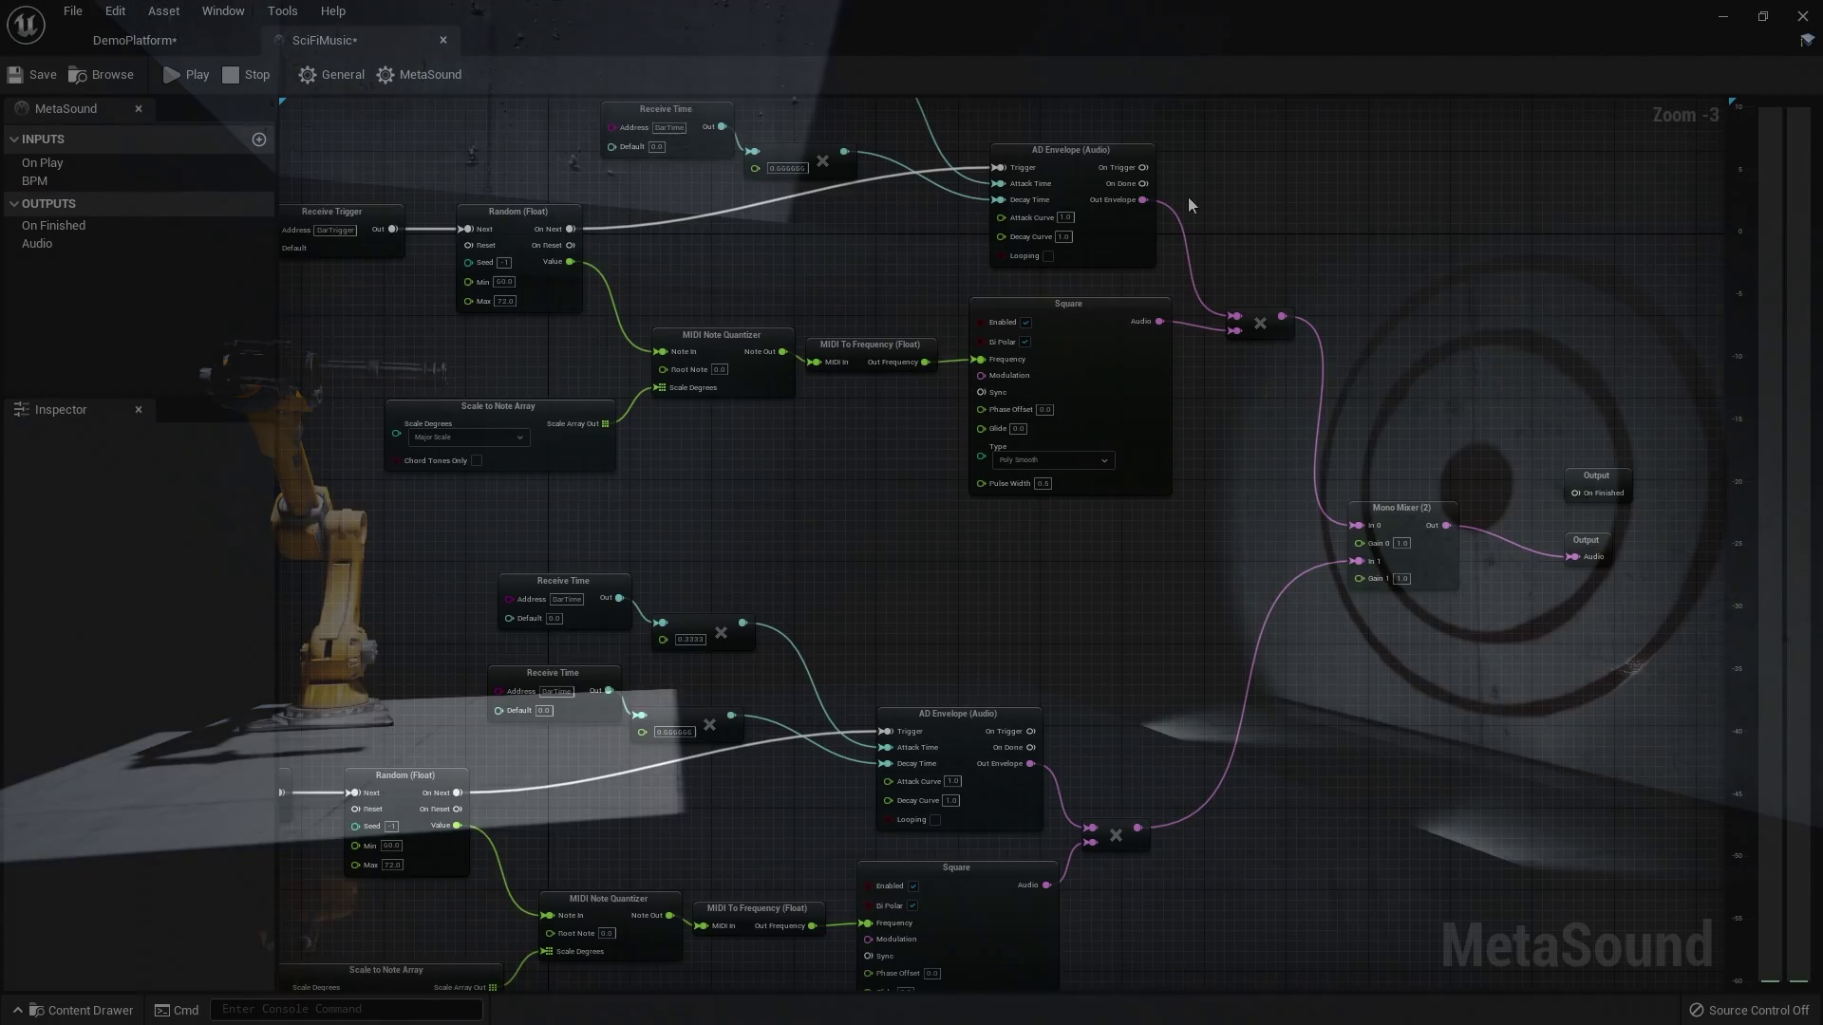
Examine the Receive Time, Receive Trigger, Random and AD Envelope node chains in the SciFiMusic graph
{"action": "scroll", "coordinate": [1246, 375], "scroll_direction": "up", "scroll_amount": 3}
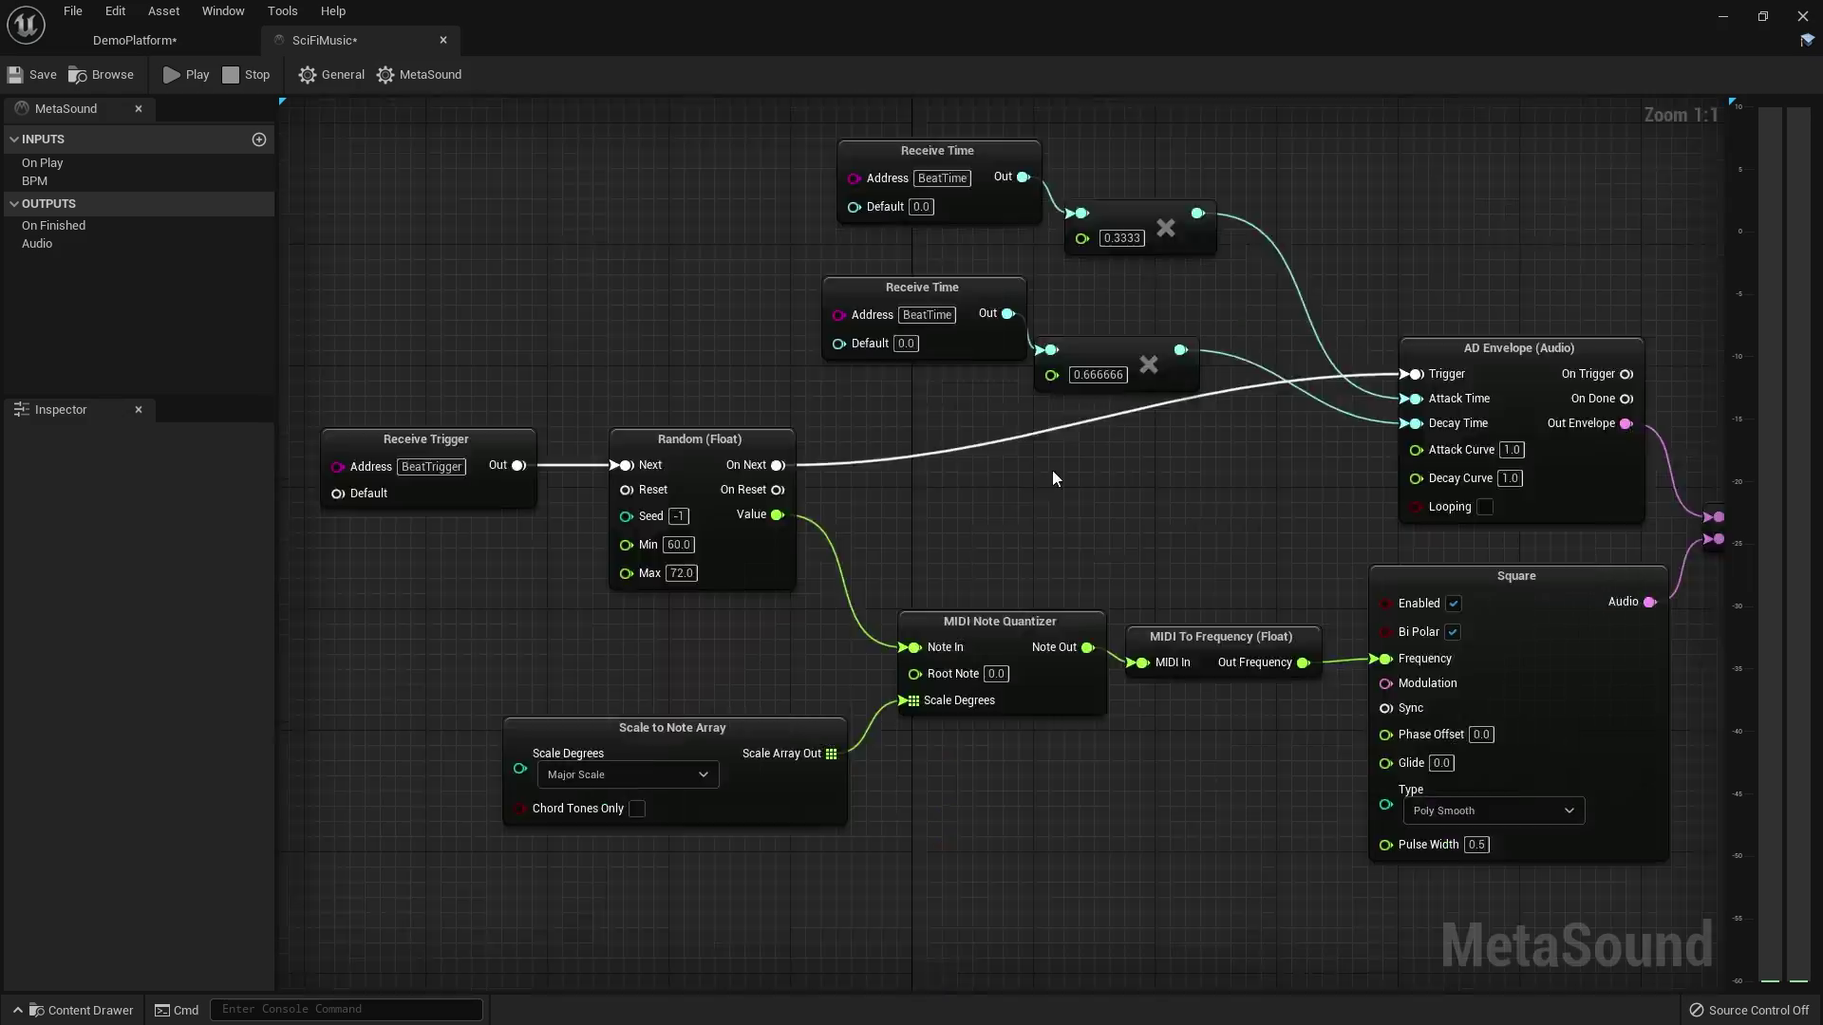
{"action": "scroll", "coordinate": [1052, 470], "scroll_direction": "down", "scroll_amount": 2}
{"action": "right_click_drag", "start_coordinate": [1052, 470], "coordinate": [1149, 817]}
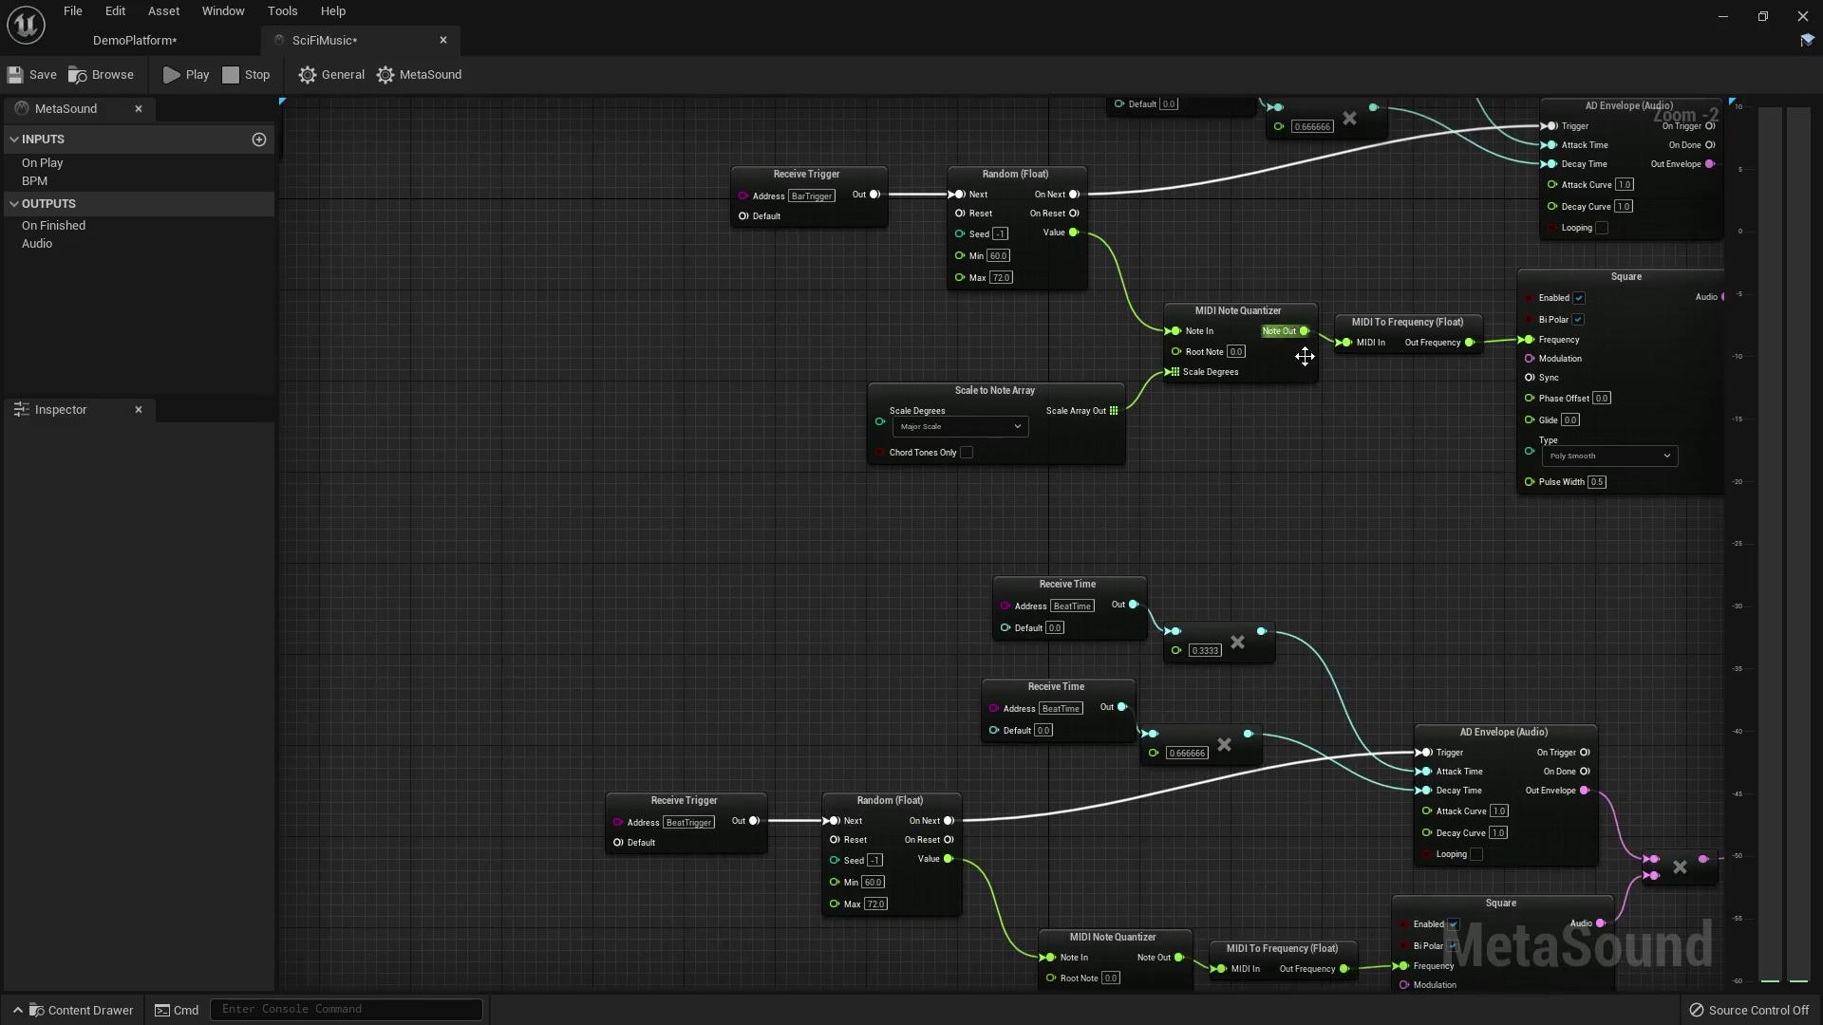
{"action": "right_click_drag", "start_coordinate": [1072, 324], "coordinate": [1143, 392]}
{"action": "scroll", "coordinate": [1143, 391], "scroll_direction": "up", "scroll_amount": 1}
{"action": "left_click_drag", "start_coordinate": [1143, 391], "coordinate": [836, 228]}
{"action": "left_click_drag", "start_coordinate": [1054, 218], "coordinate": [960, 192]}
{"action": "right_click_drag", "start_coordinate": [997, 379], "coordinate": [1026, 427]}
{"action": "left_click_drag", "start_coordinate": [1069, 312], "coordinate": [1154, 315]}
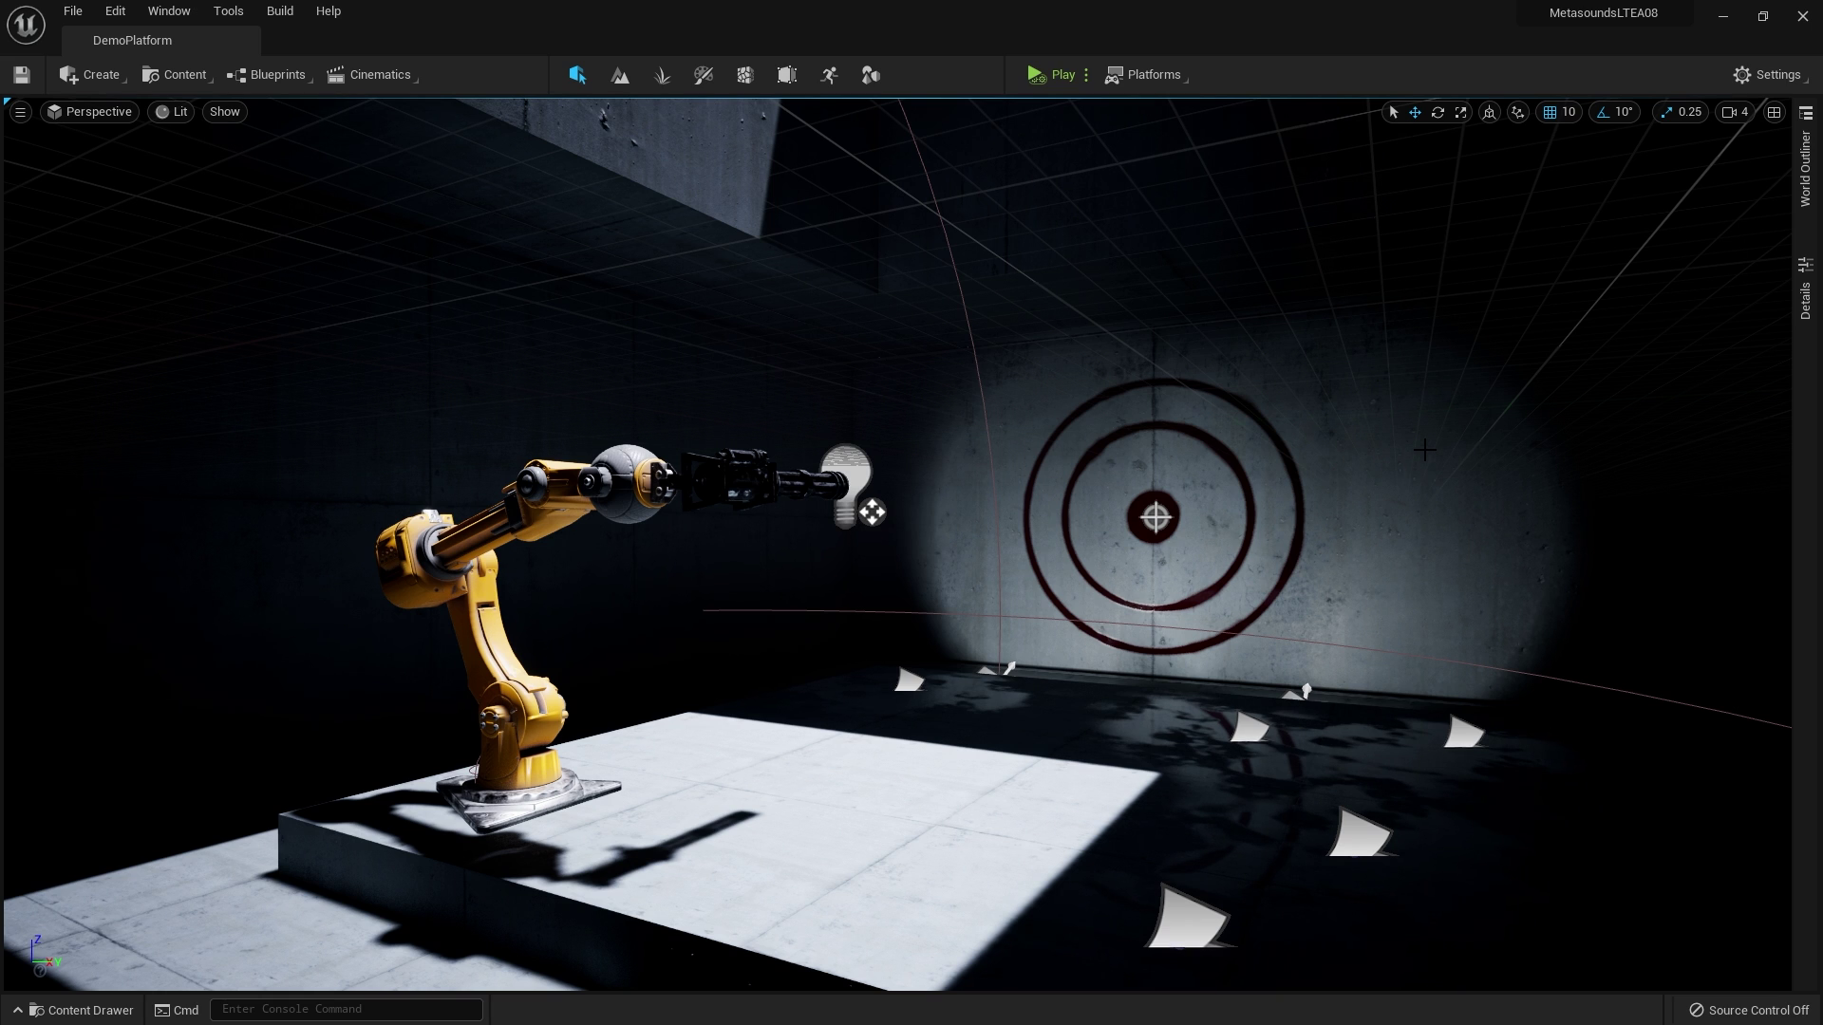
Run the DemoPlatform level in the viewport to watch the robot arm and target, and stop the session
{"action": "right_click_drag", "start_coordinate": [1344, 363], "coordinate": [1199, 371]}
{"action": "key", "text": "d"}
{"action": "key", "text": "alt+p"}
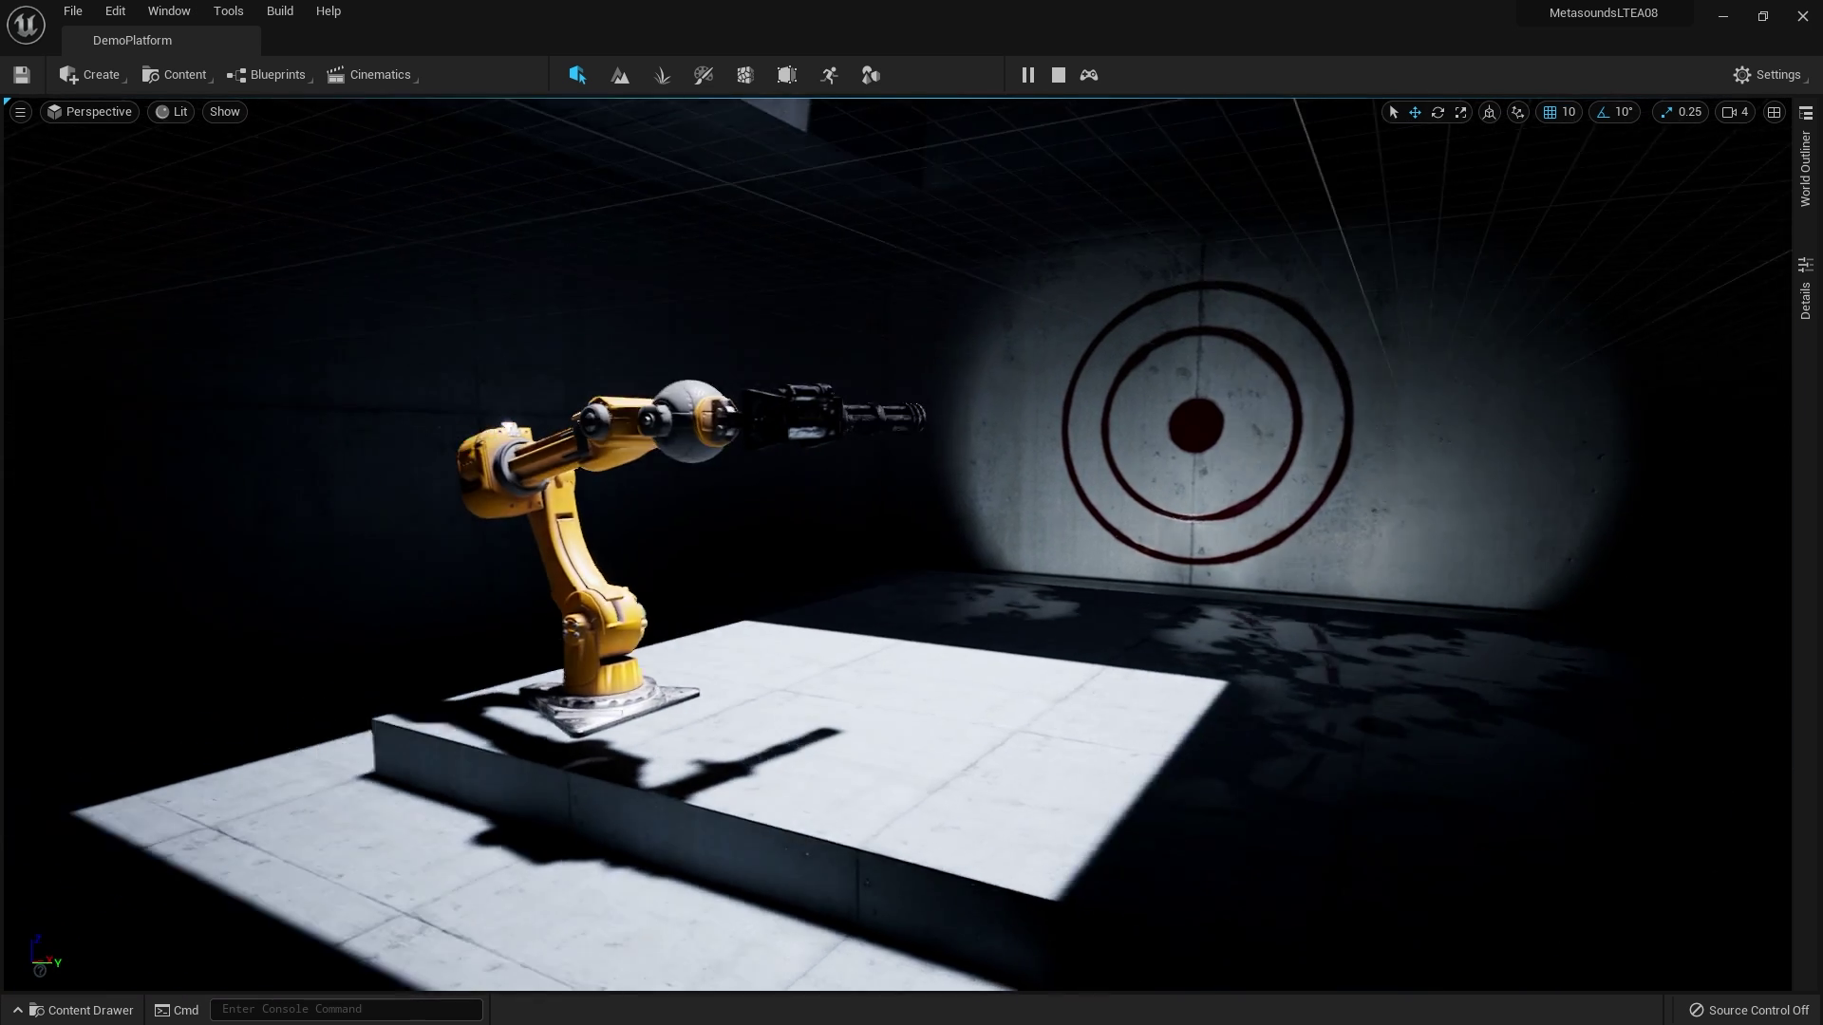
{"action": "key", "text": "Escape"}
Create a MetaSound asset named MinigunAudio in the Content folder and open it for editing
{"action": "key", "text": "ctrl+space"}
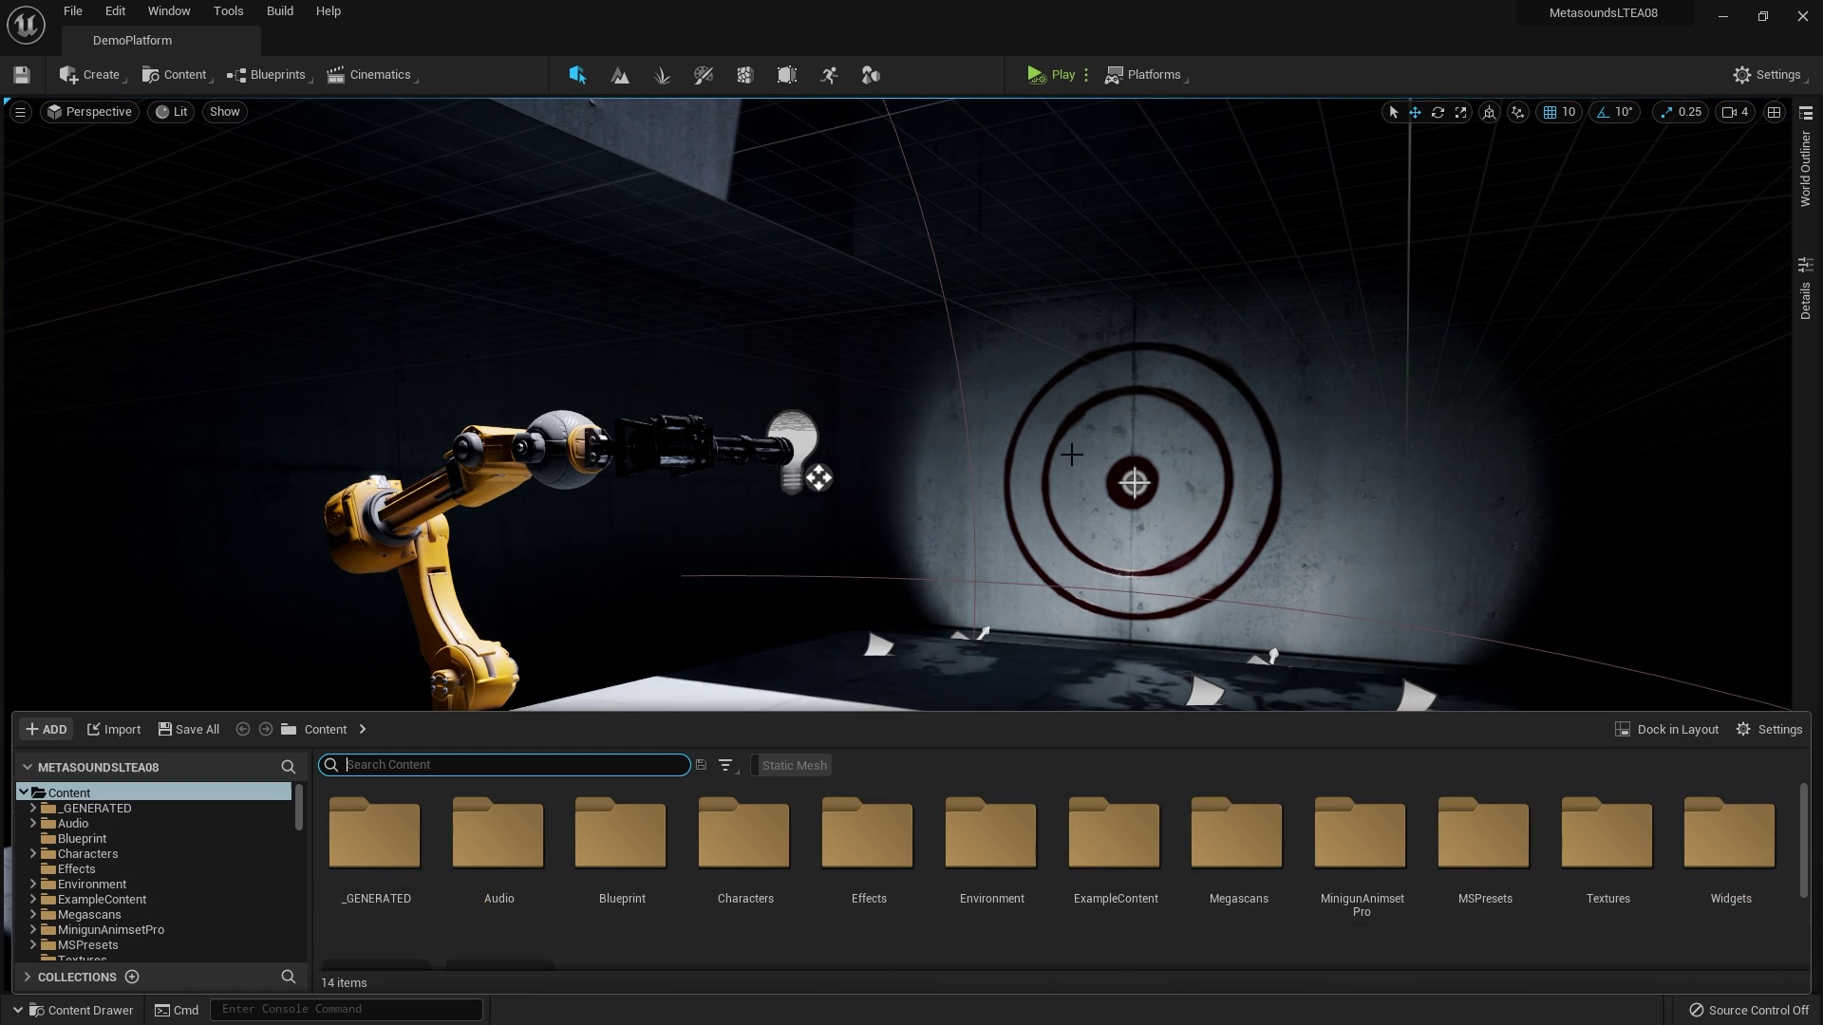
{"action": "scroll", "coordinate": [1287, 824], "scroll_direction": "down", "scroll_amount": 3}
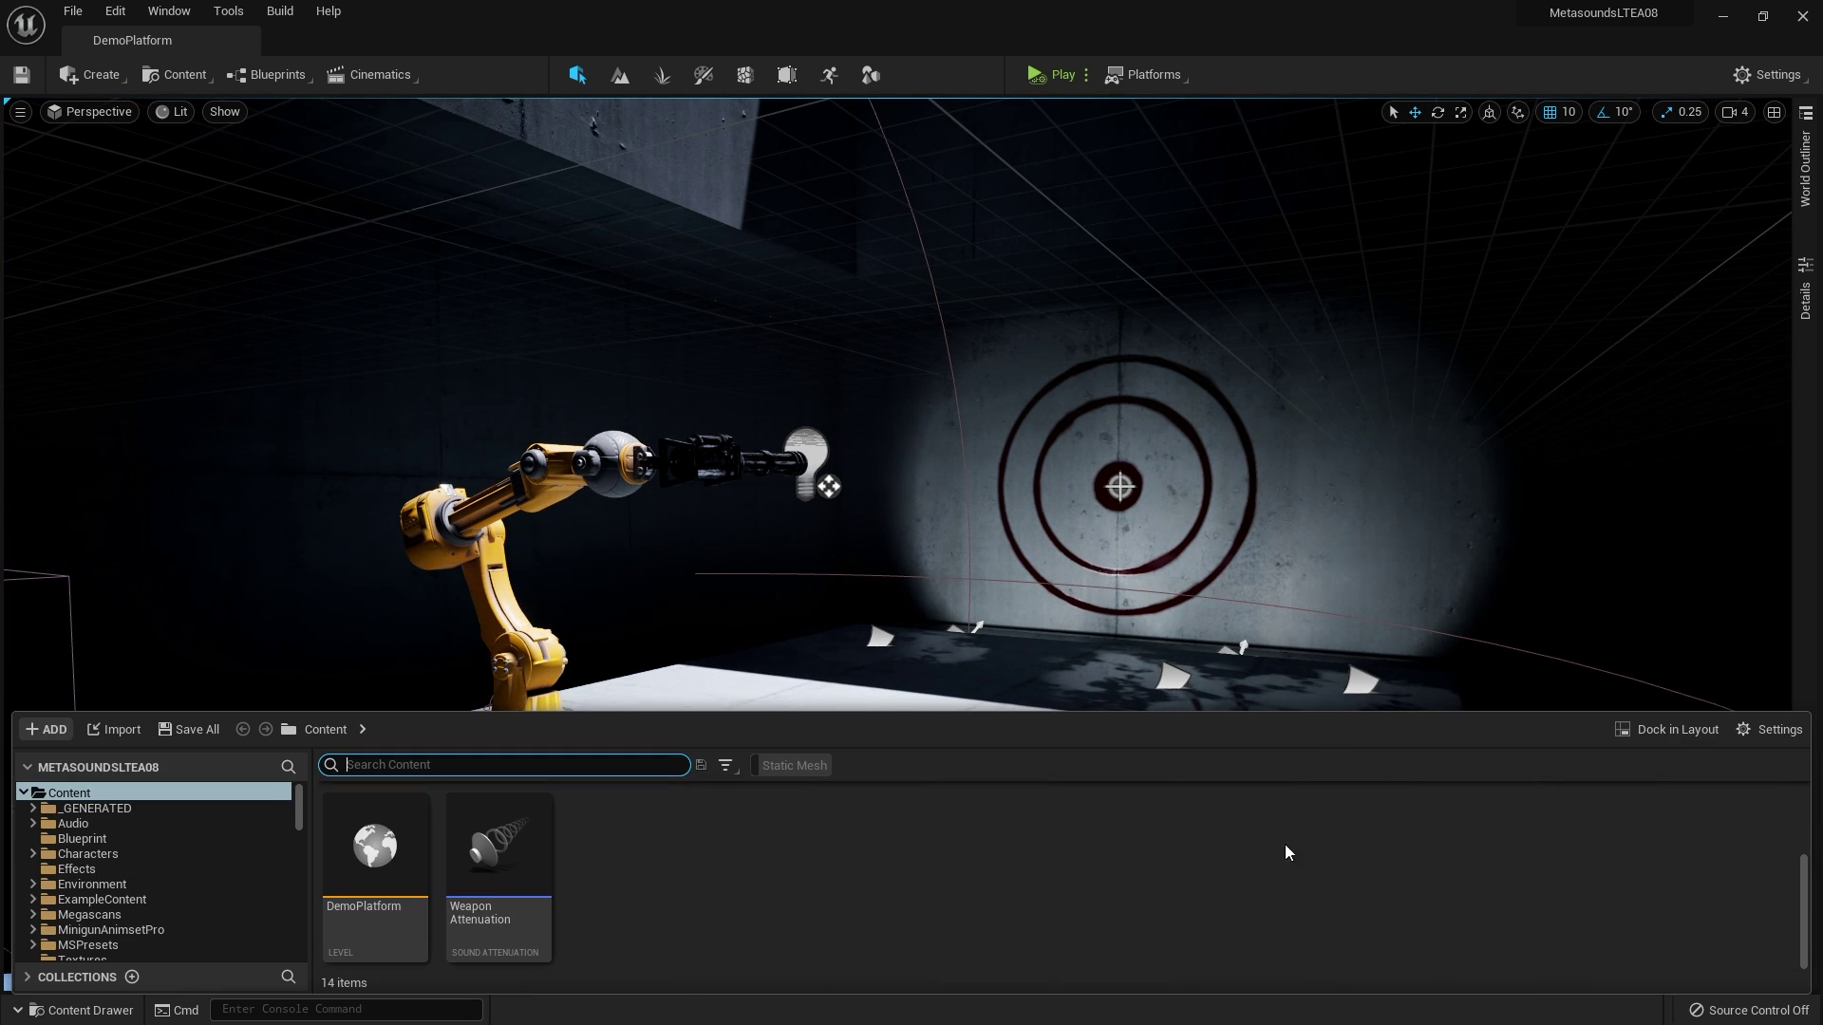
{"action": "right_click", "coordinate": [736, 881]}
{"action": "mouse_move", "coordinate": [801, 824]}
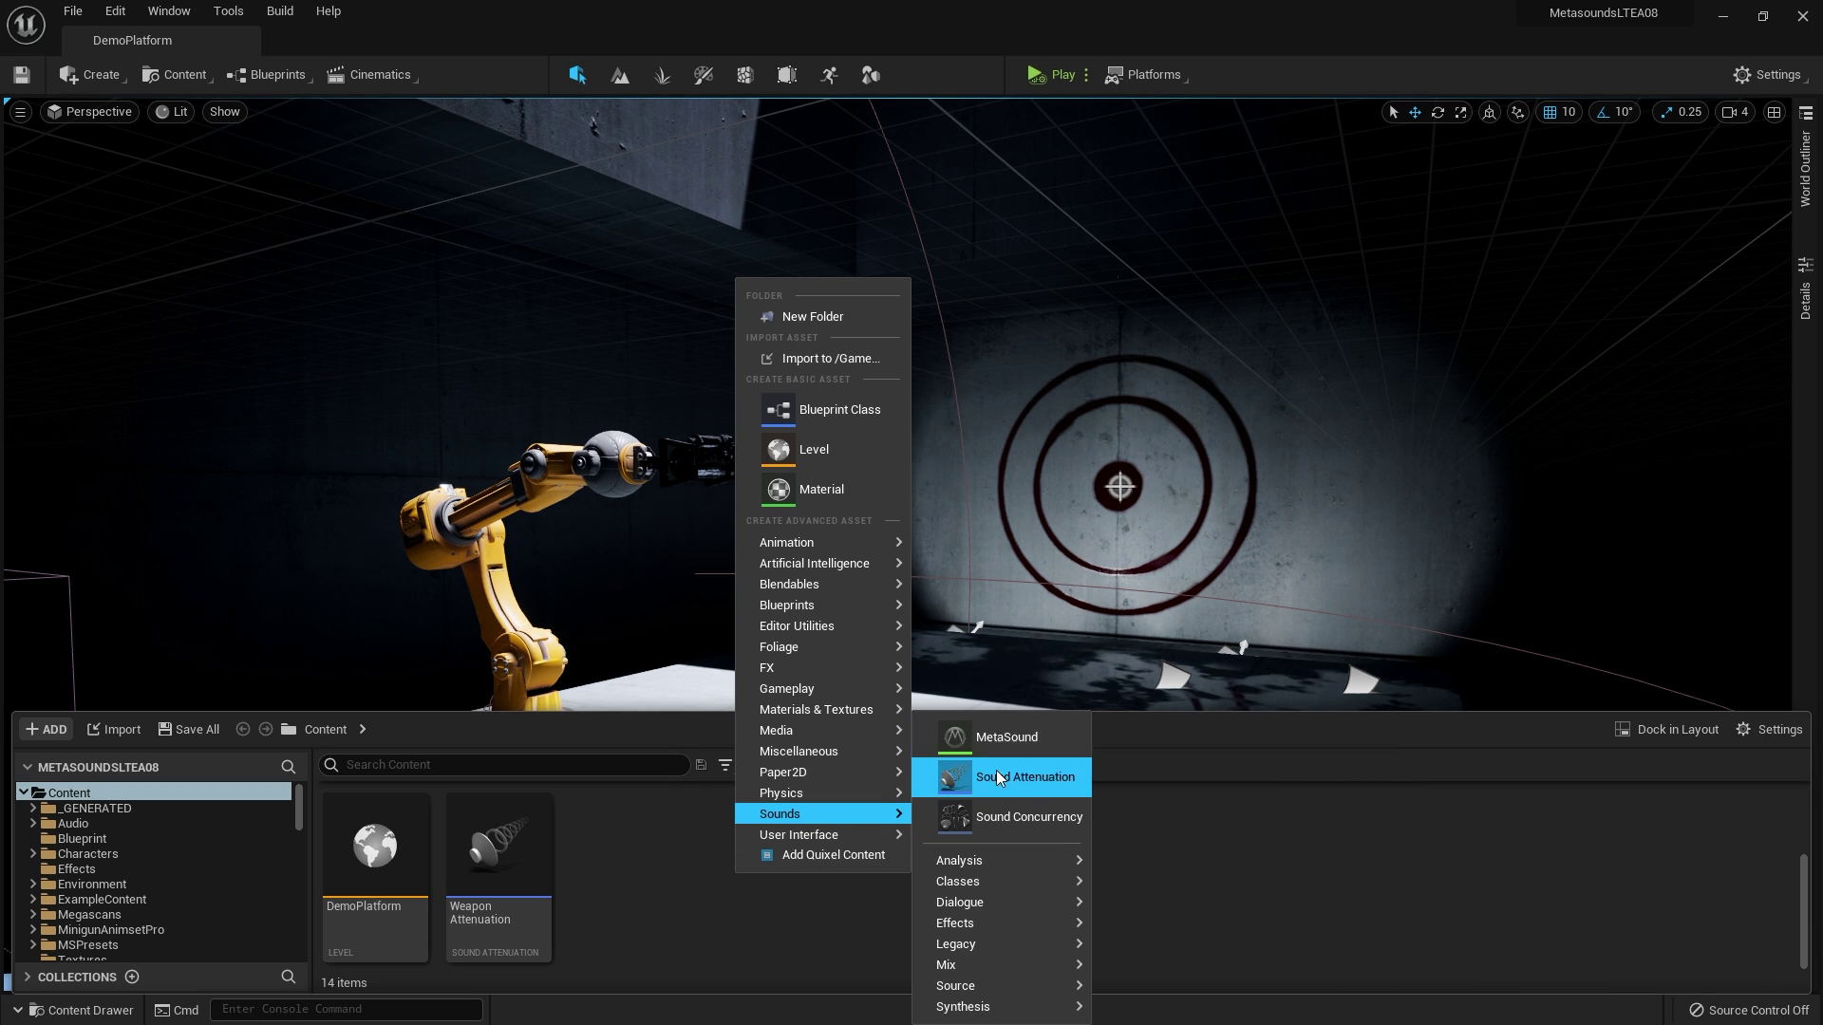
{"action": "left_click", "coordinate": [1061, 735]}
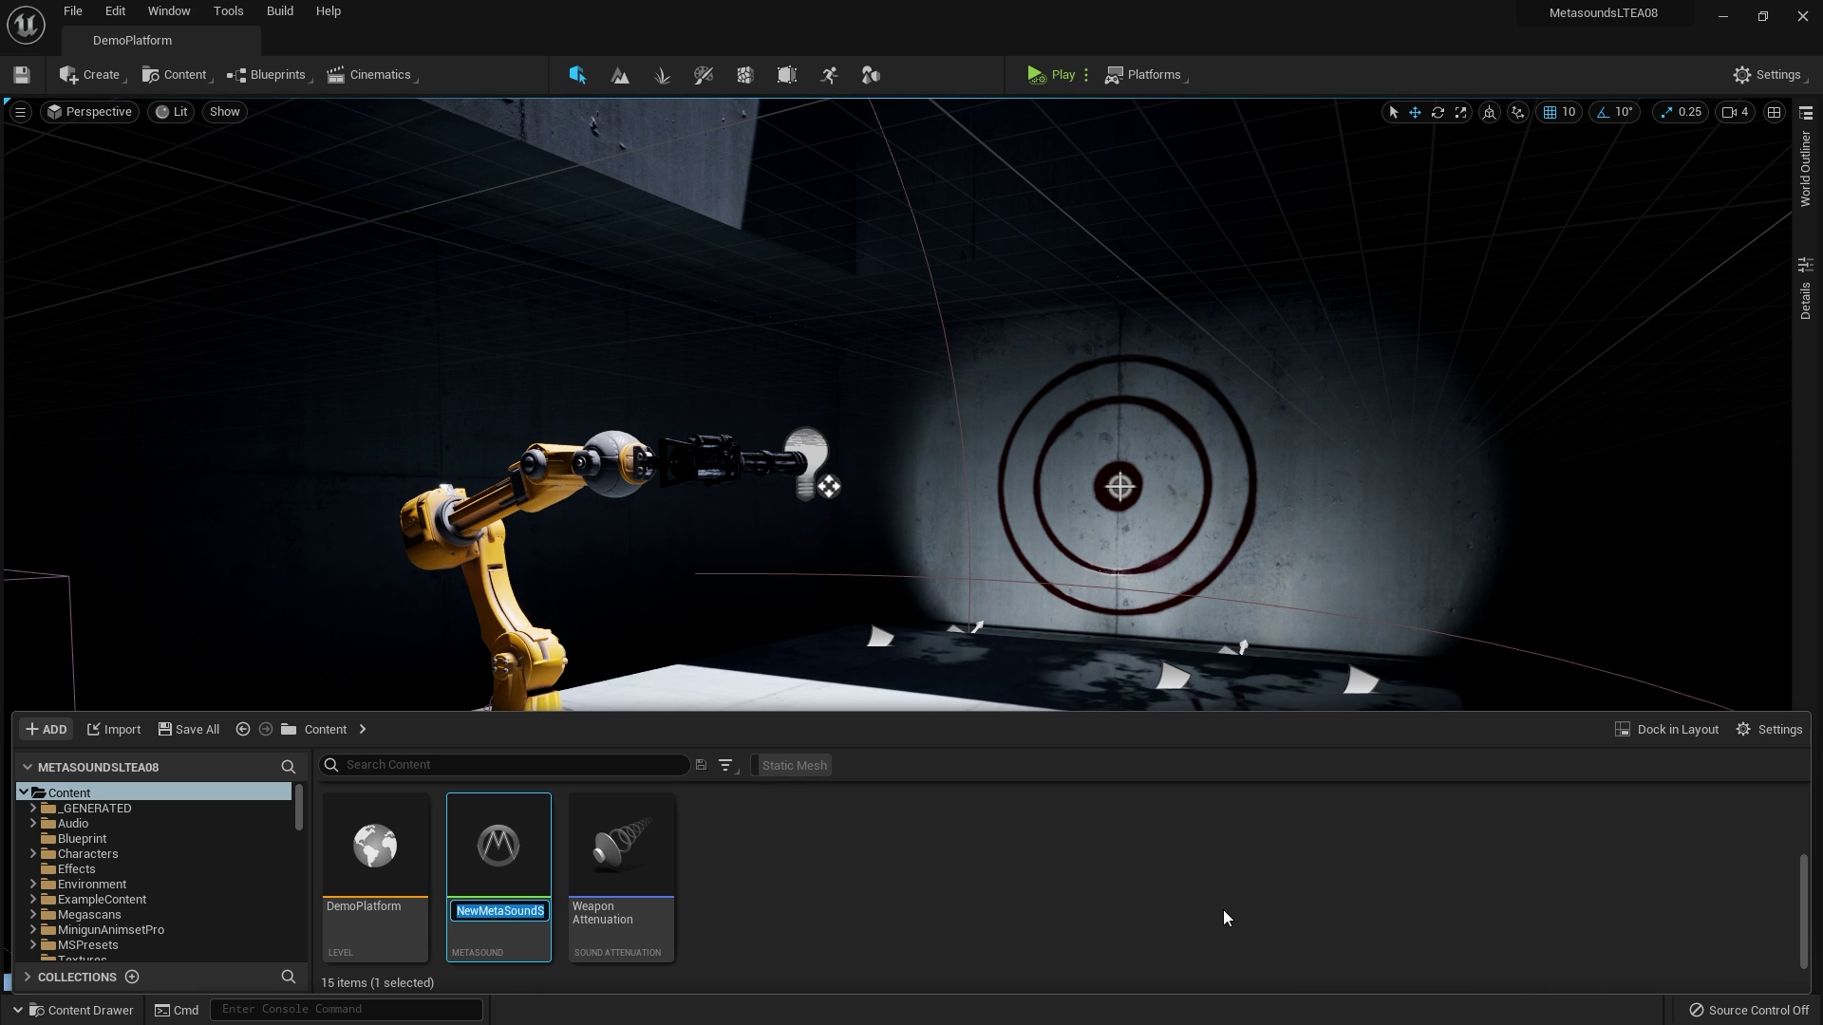
{"action": "type", "text": "MinigunAudio"}
{"action": "key", "text": "Return"}
{"action": "mouse_move", "coordinate": [494, 878]}
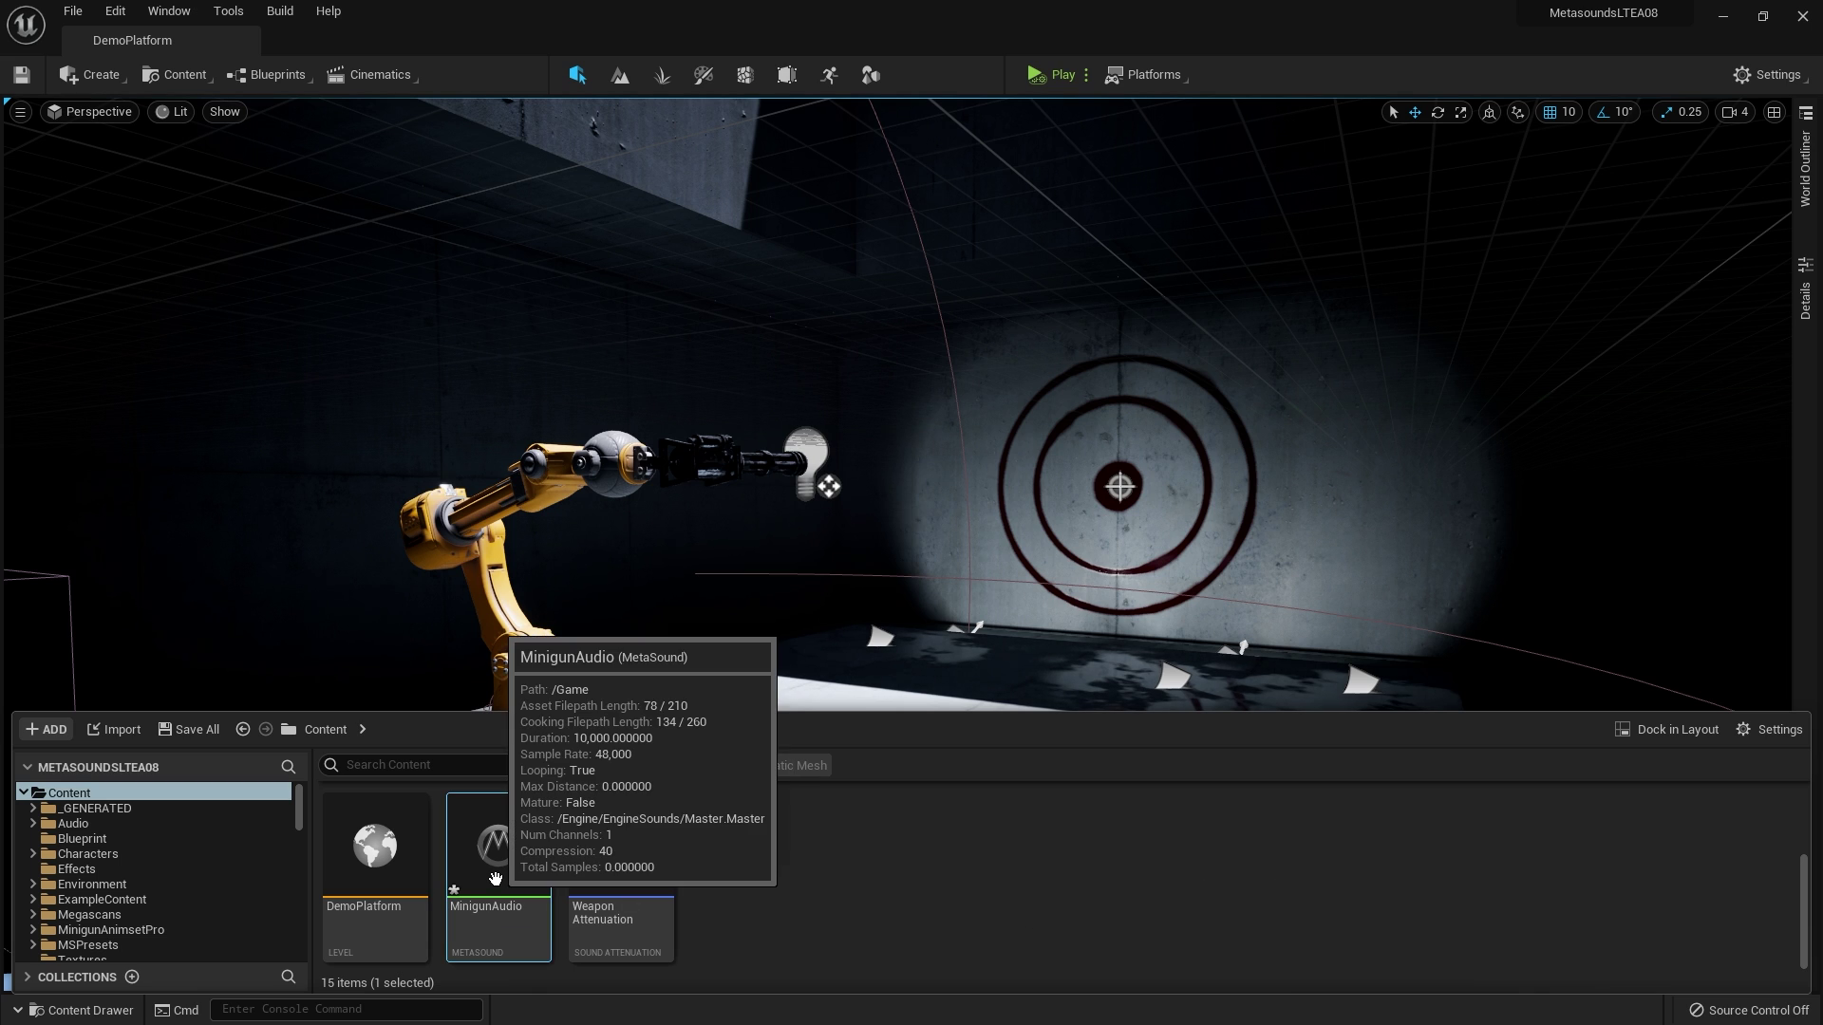
{"action": "double_click", "coordinate": [495, 878]}
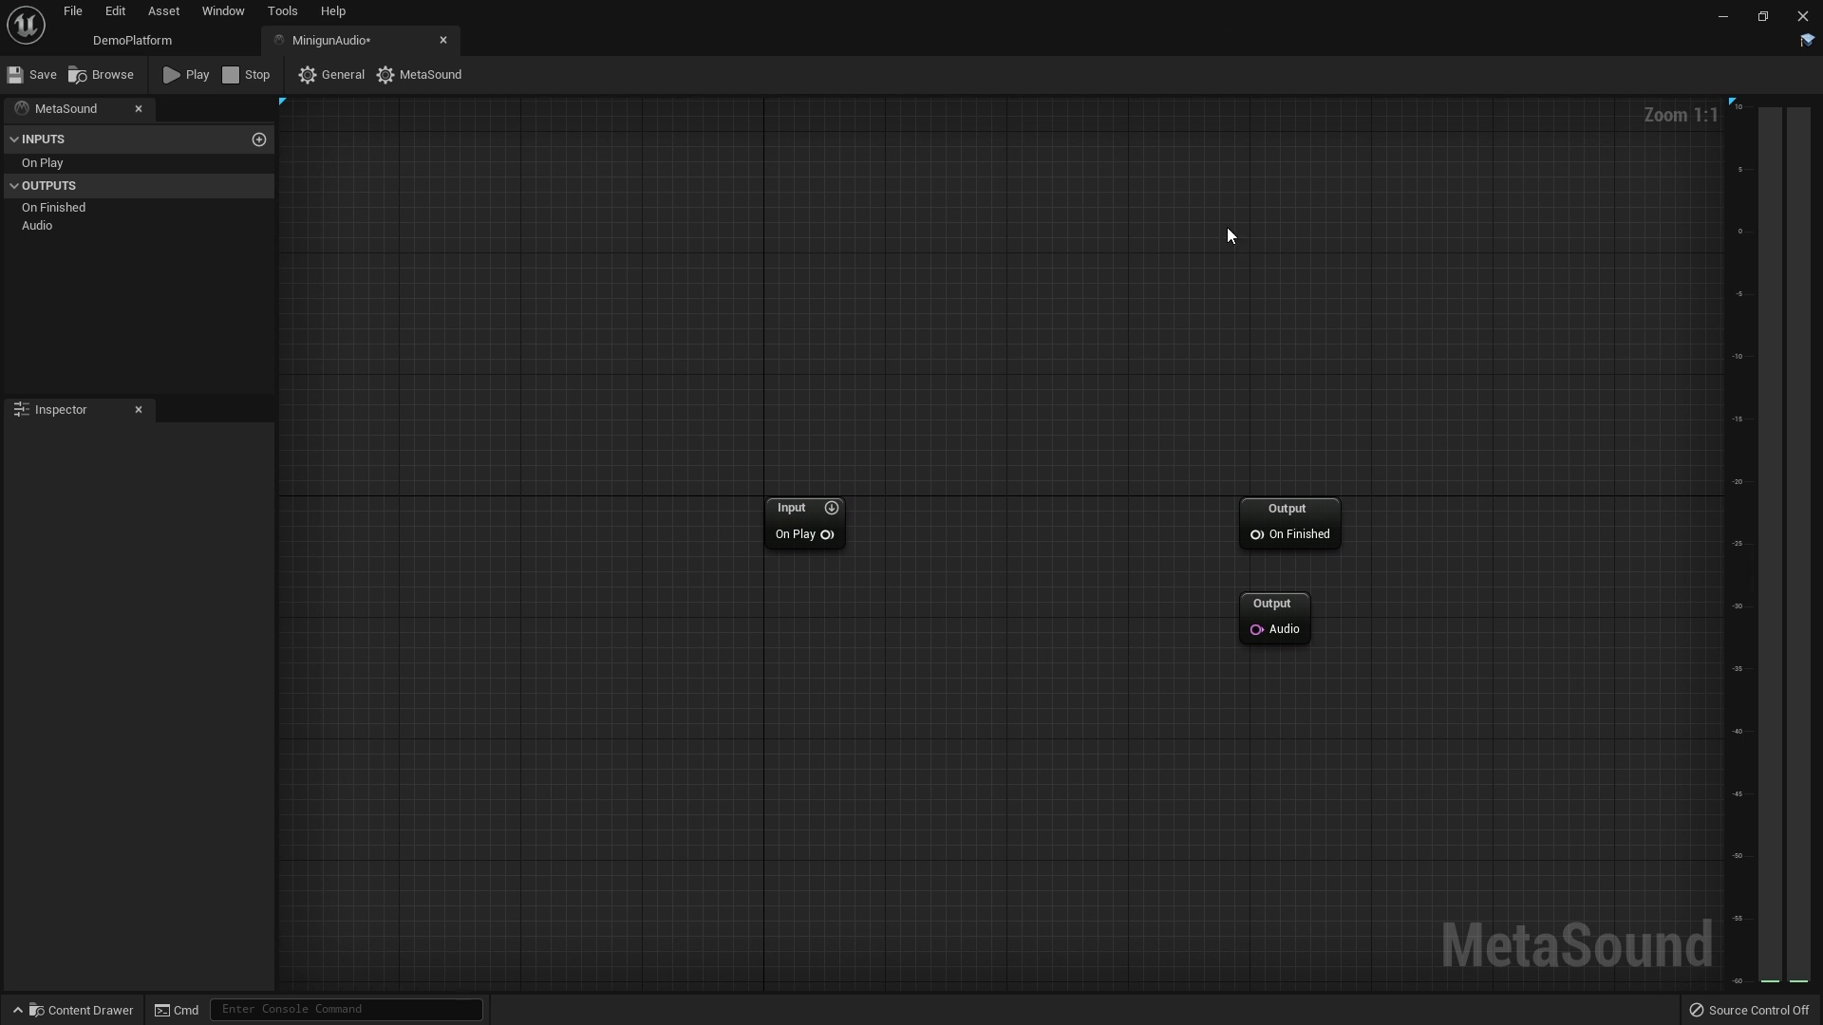
Move the On Finished and Audio output nodes together farther away from the On Play input node
{"action": "left_click_drag", "start_coordinate": [1436, 441], "coordinate": [1263, 643]}
{"action": "left_click_drag", "start_coordinate": [1277, 506], "coordinate": [1532, 506]}
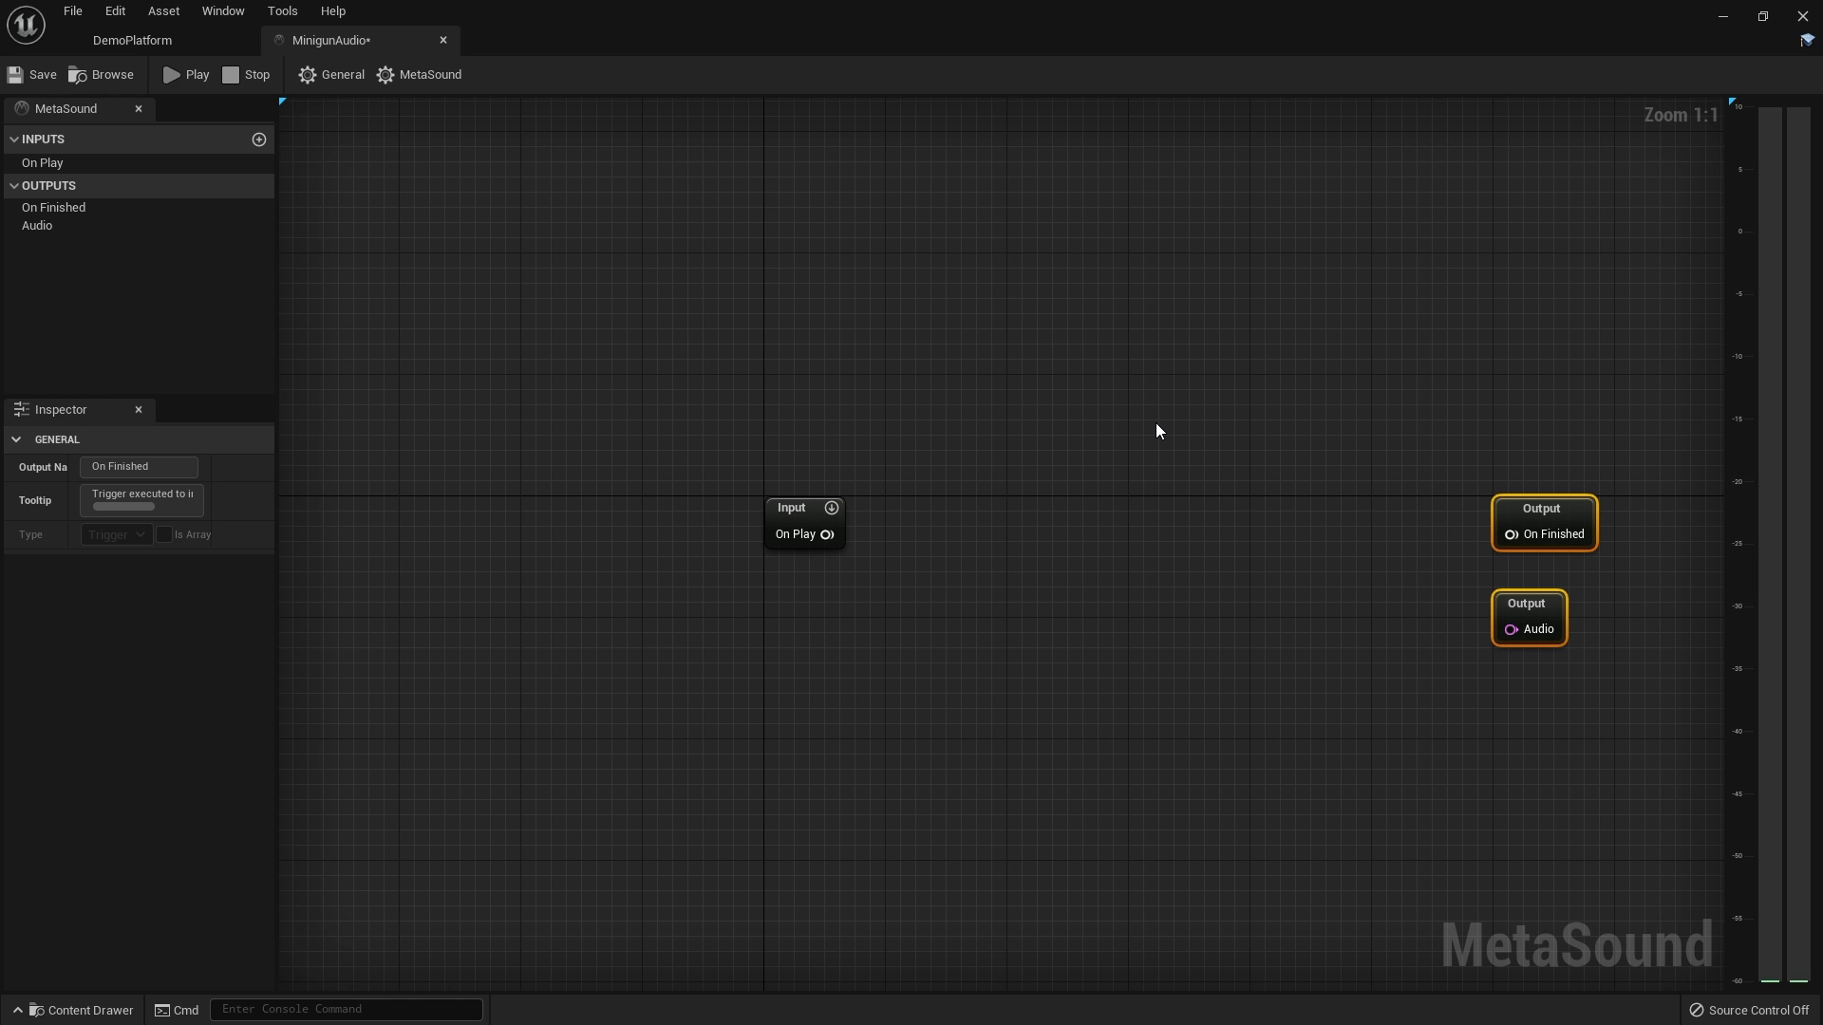
{"action": "left_click", "coordinate": [1039, 393]}
{"action": "right_click_drag", "start_coordinate": [1004, 371], "coordinate": [881, 262]}
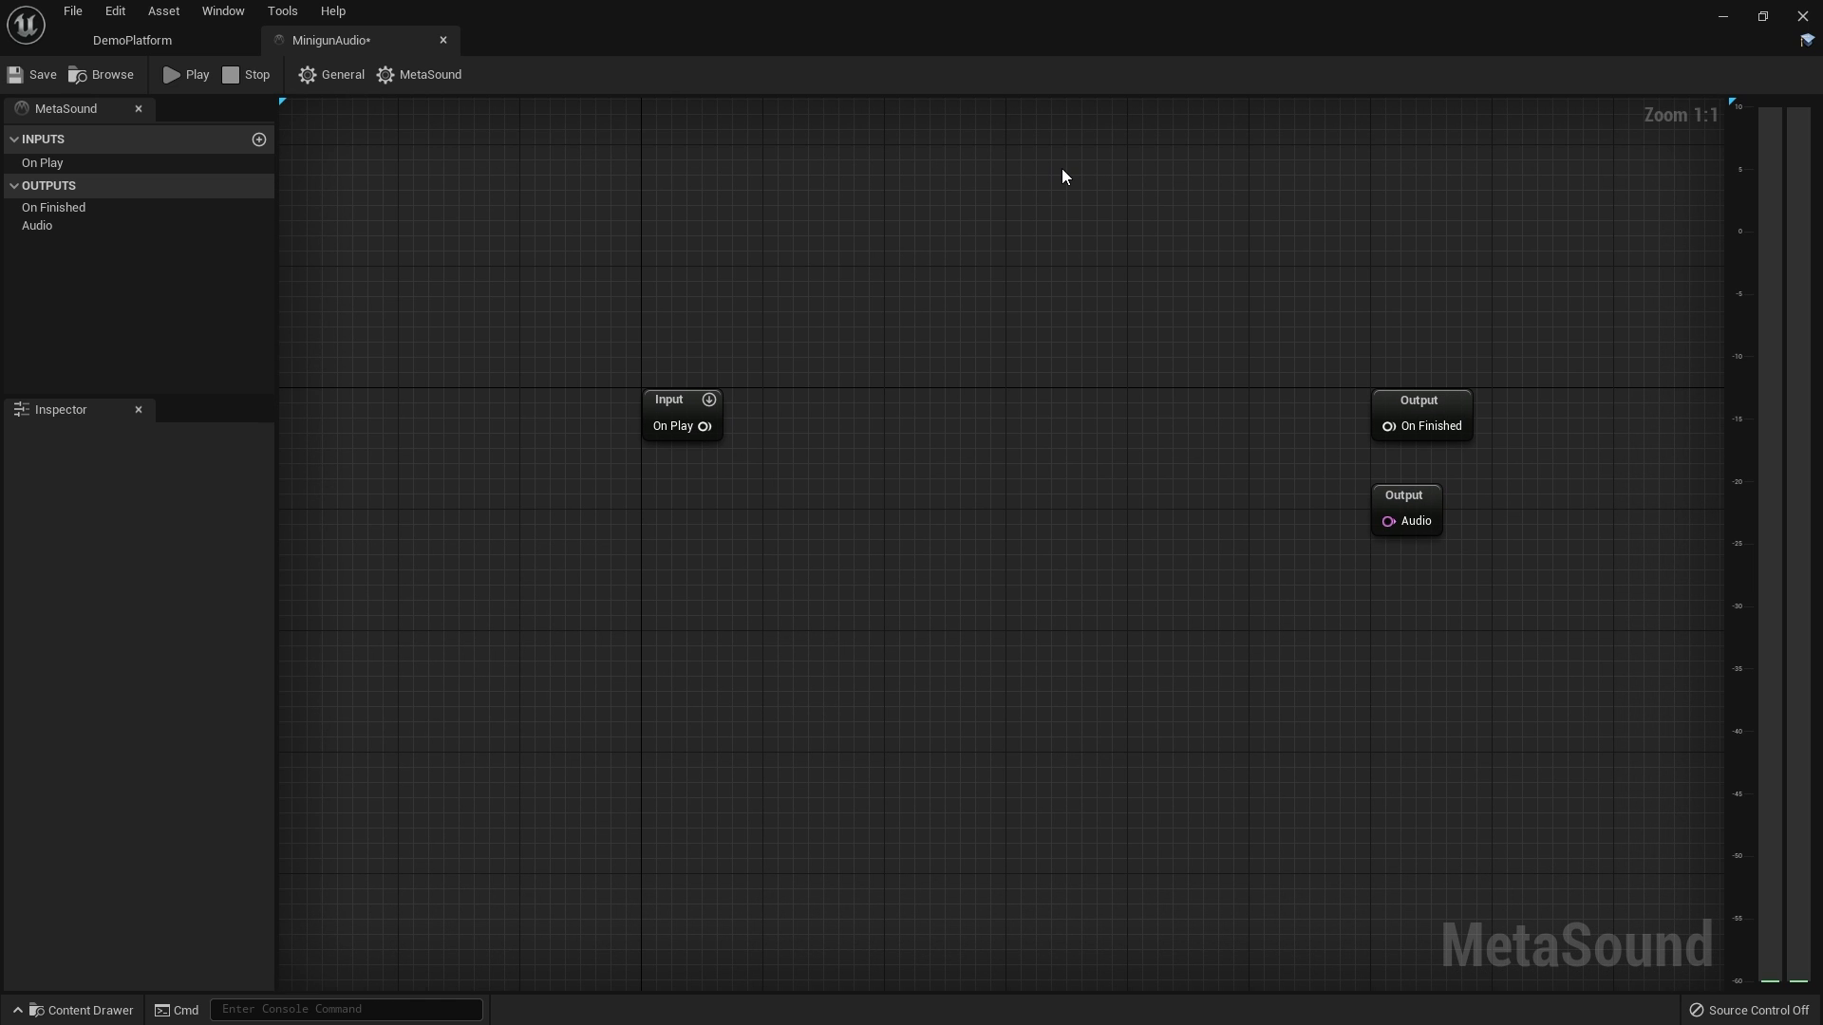
{"action": "left_click_drag", "start_coordinate": [1473, 314], "coordinate": [1410, 543]}
{"action": "left_click_drag", "start_coordinate": [1418, 400], "coordinate": [1537, 394]}
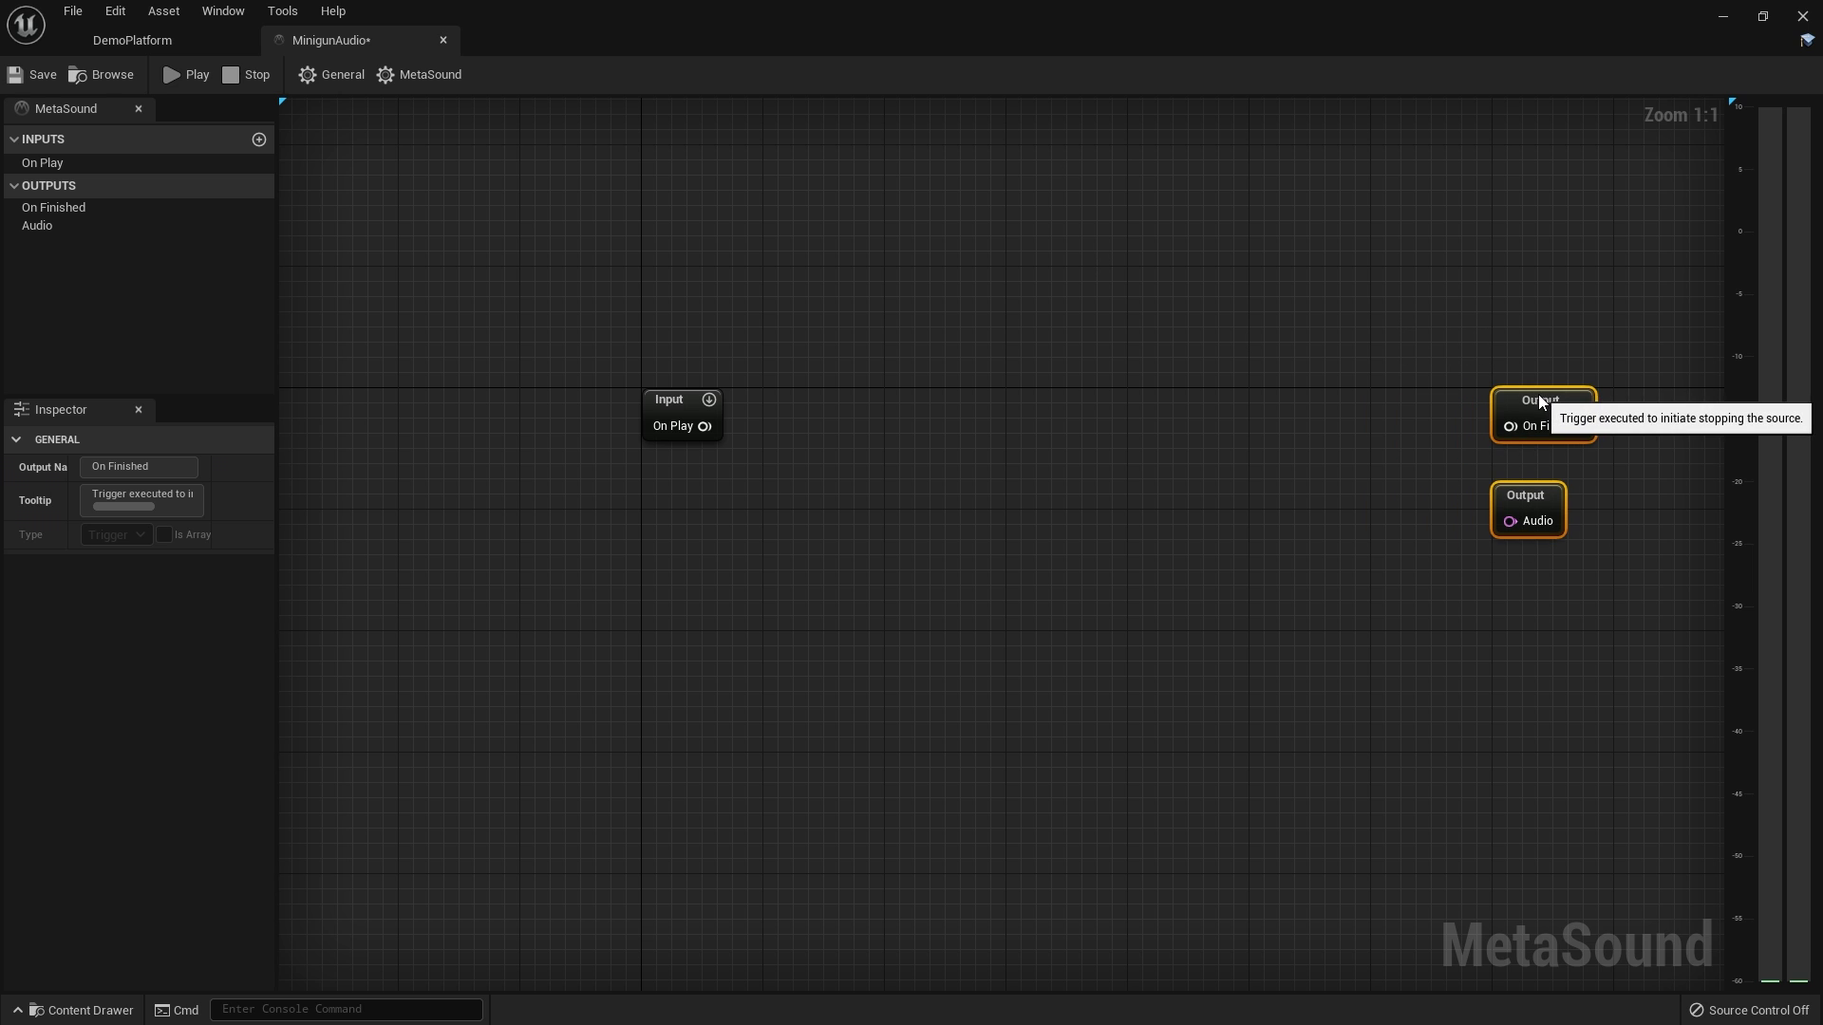
{"action": "left_click", "coordinate": [973, 455]}
Add a Wave Player node with its Play trigger fed by On Play, and align it with the input node
{"action": "left_click_drag", "start_coordinate": [704, 427], "coordinate": [828, 427]}
{"action": "type", "text": "wav"}
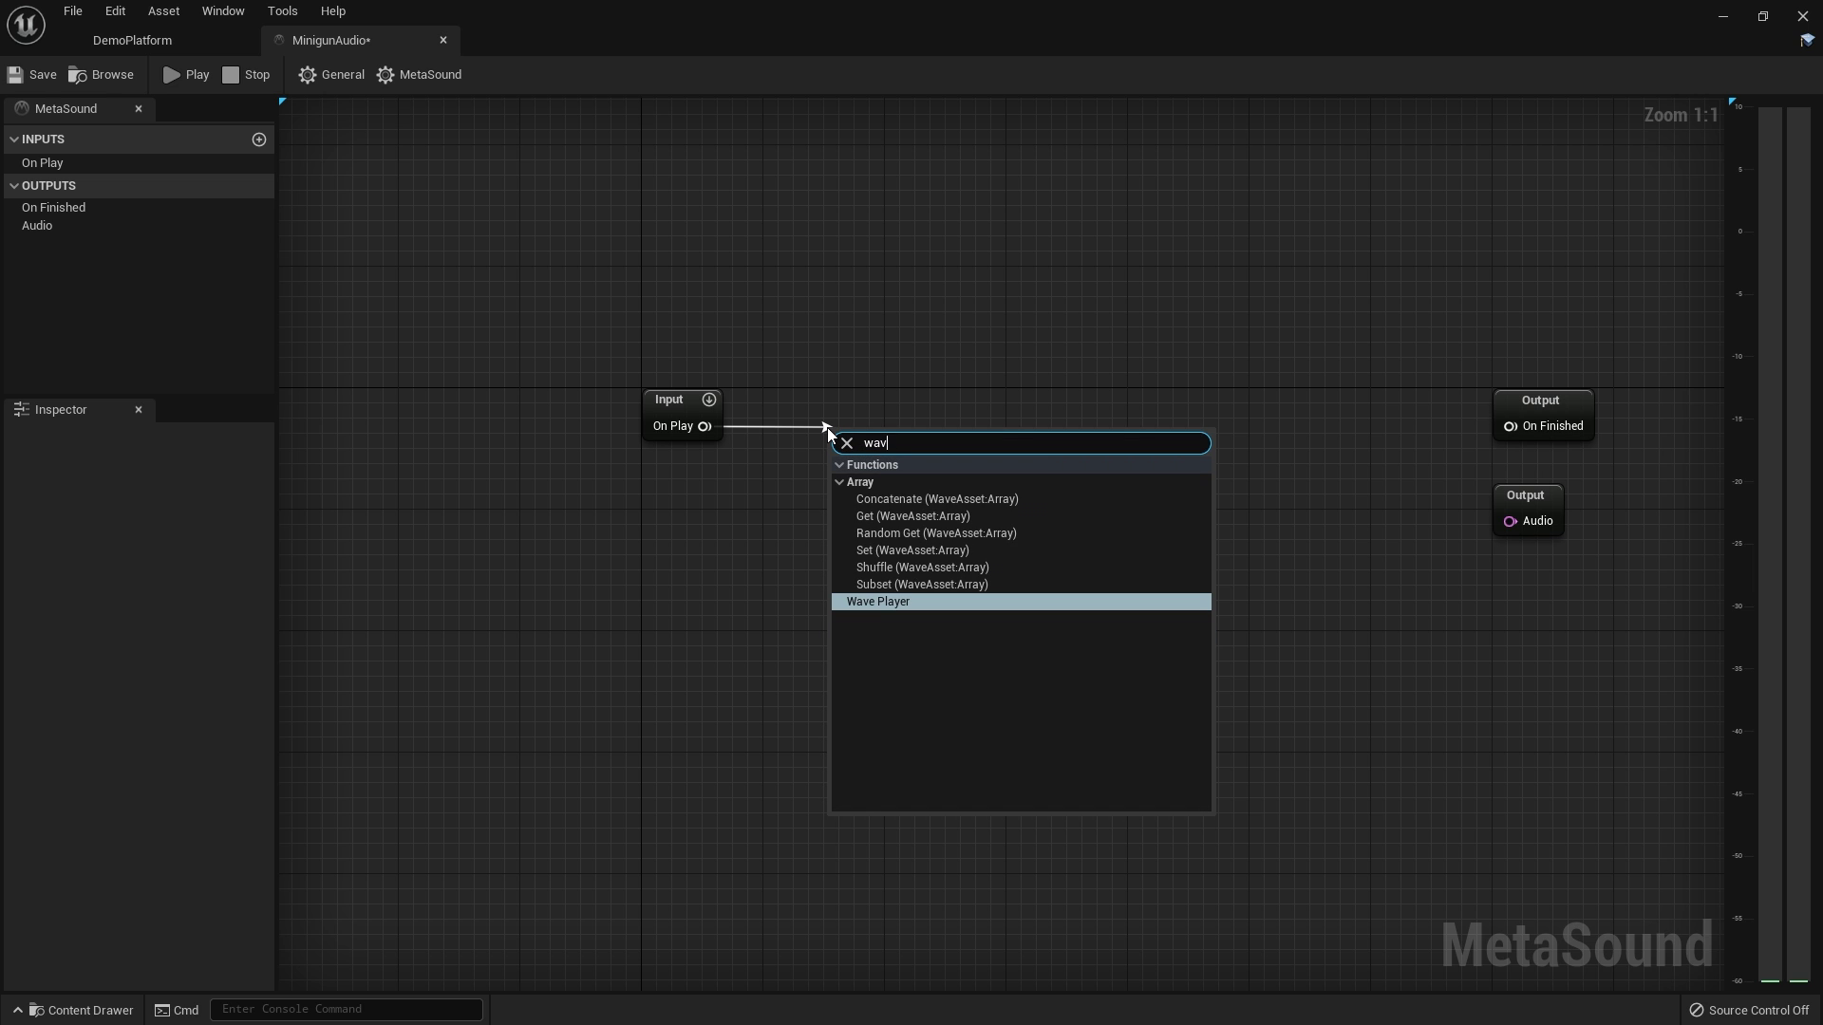
{"action": "type", "text": "e pla"}
{"action": "key", "text": "Return"}
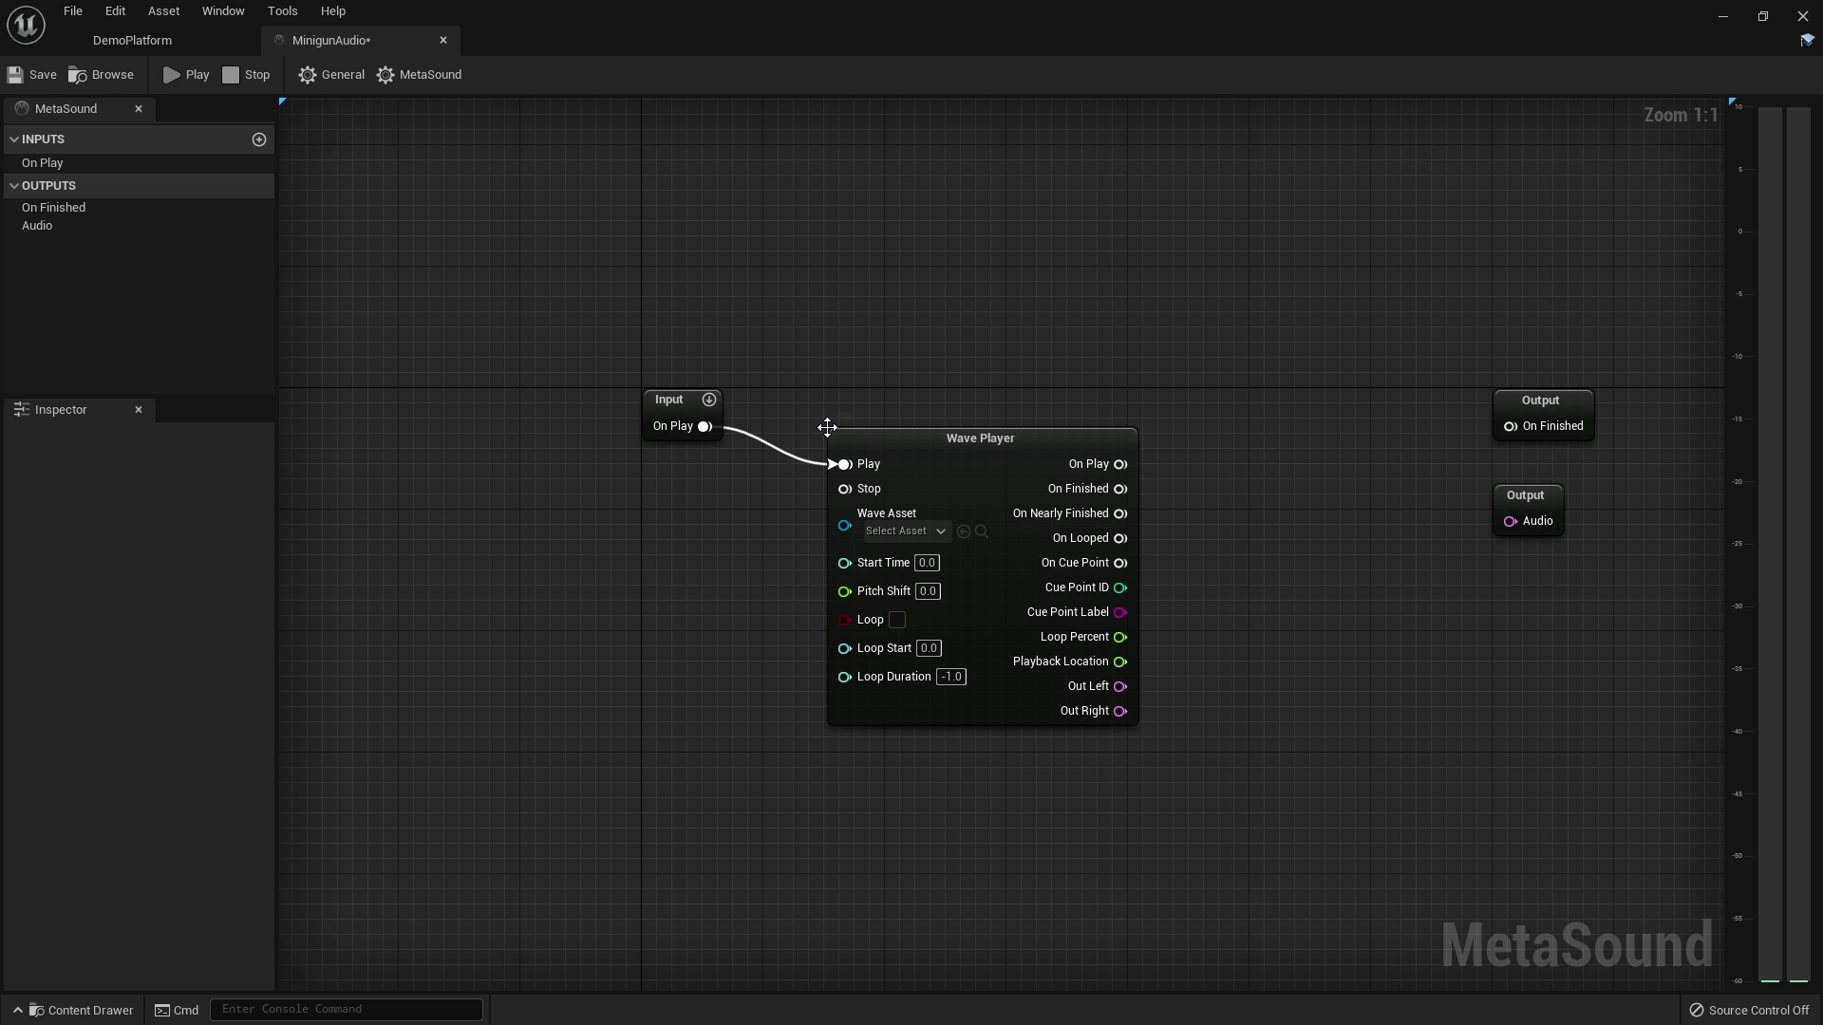
{"action": "left_click_drag", "start_coordinate": [969, 468], "coordinate": [967, 431]}
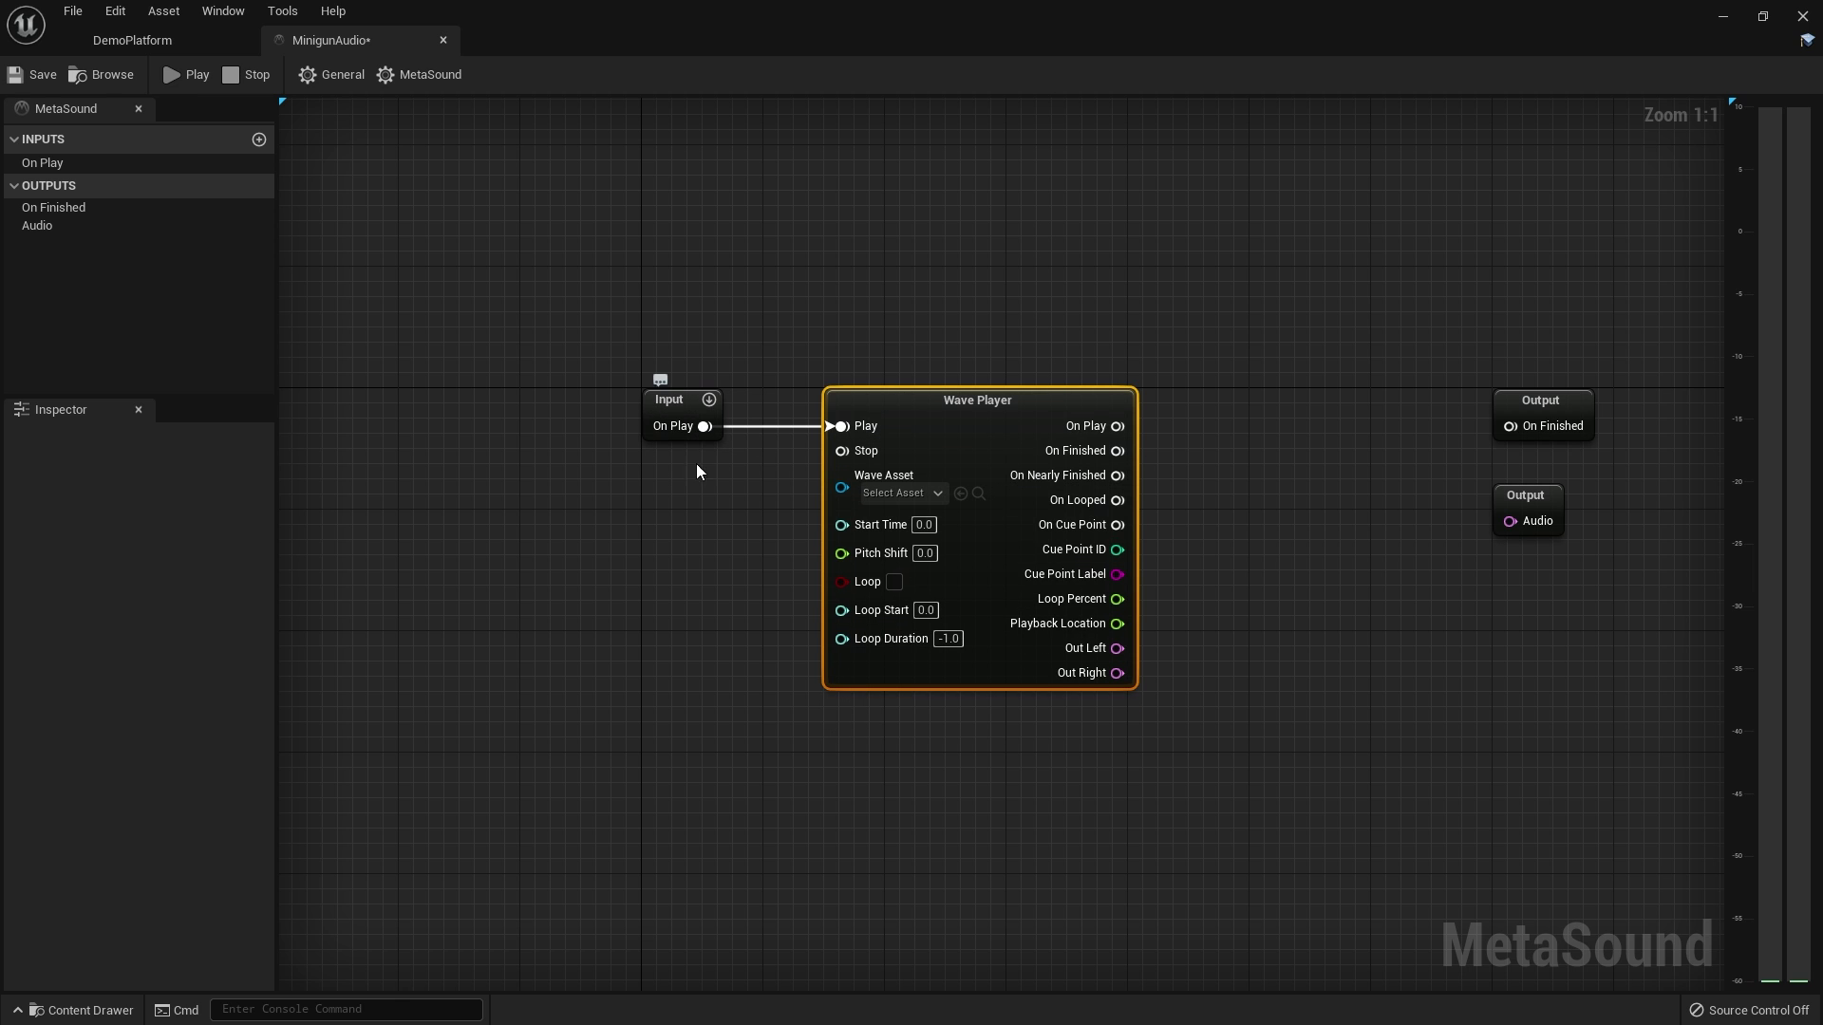
Assign the A_Weapon_Stinger_BarrelWindStart01 sound wave as the Wave Player's Wave Asset
{"action": "left_click", "coordinate": [902, 494]}
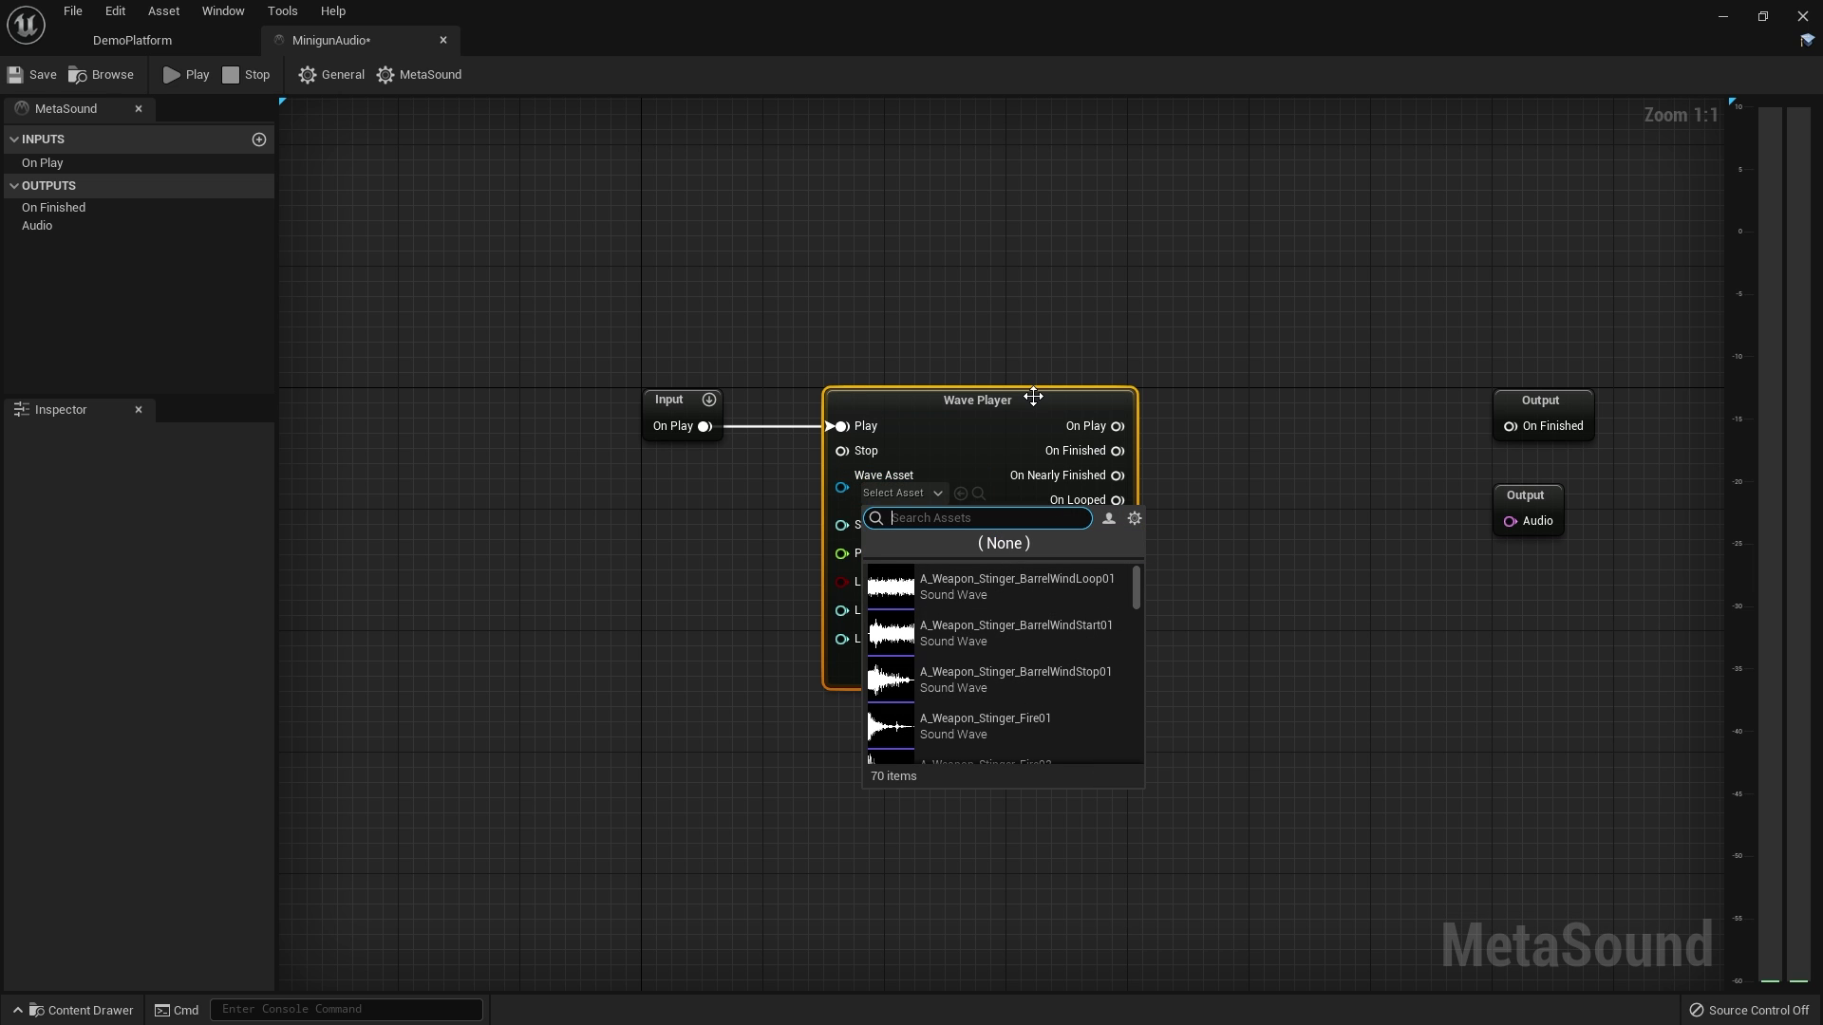
{"action": "type", "text": "spin"}
{"action": "type", "text": "won"}
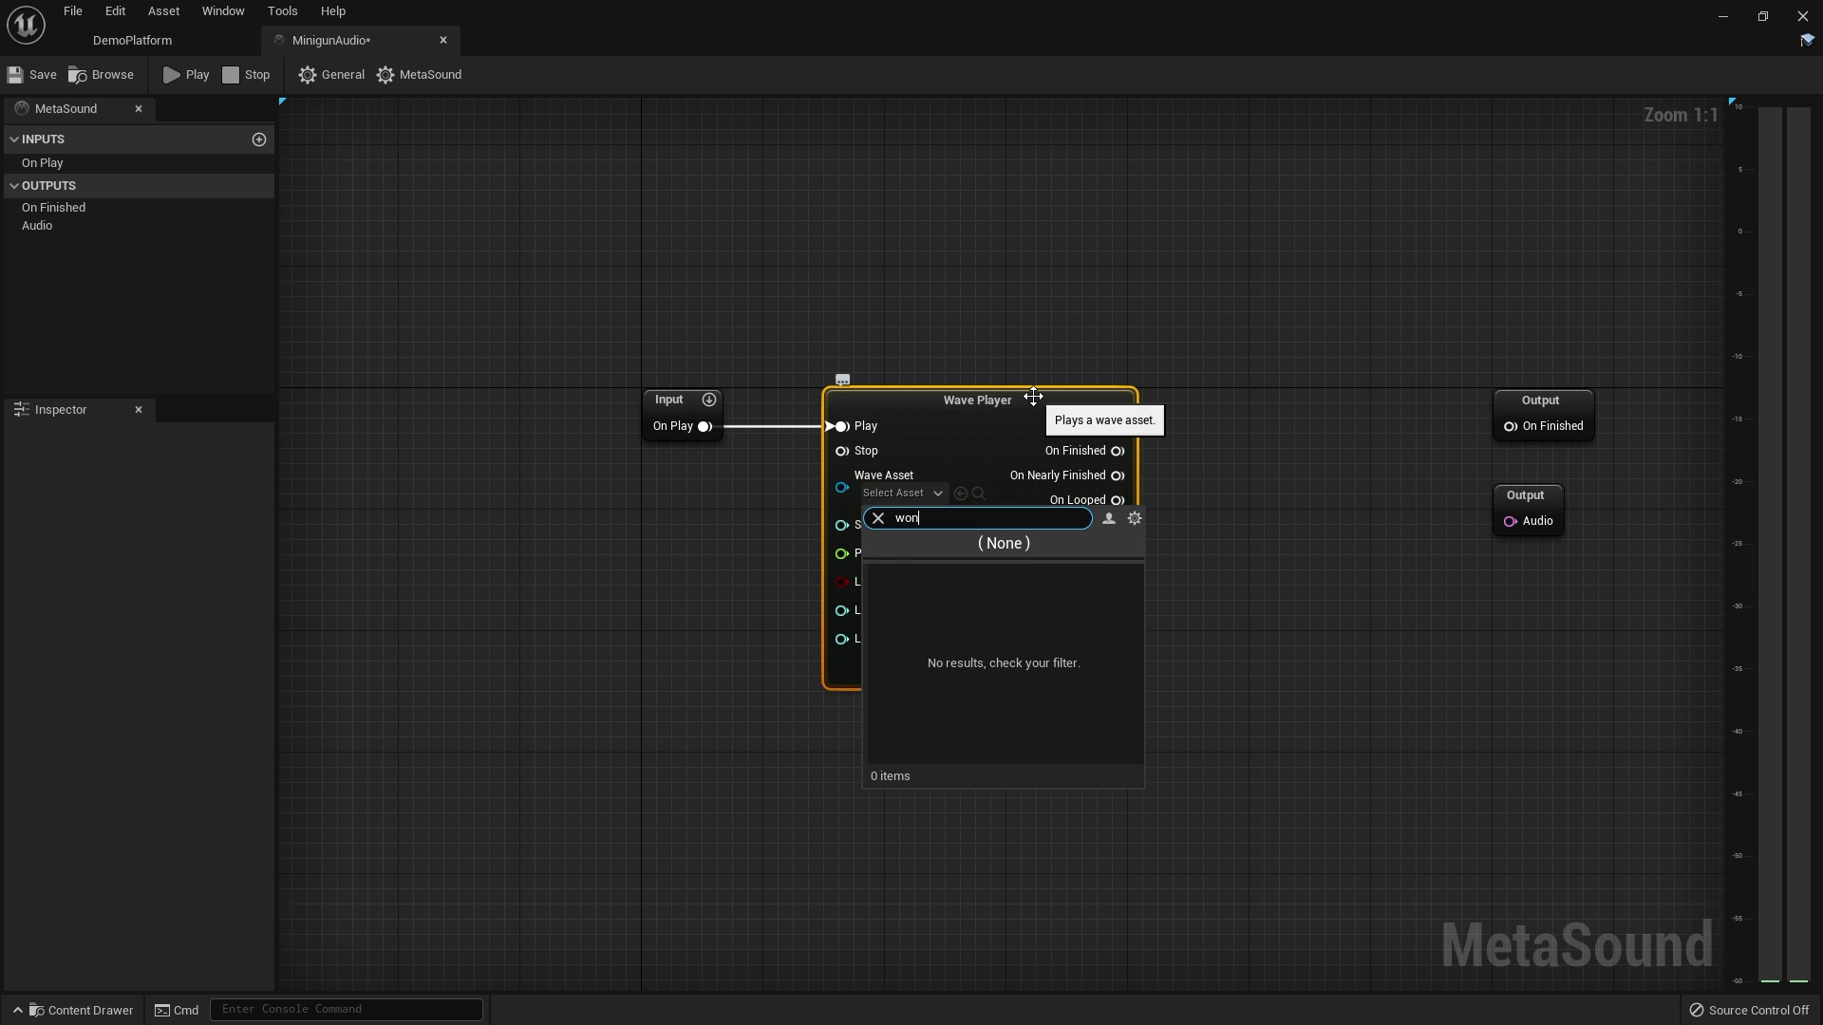
{"action": "type", "text": "d"}
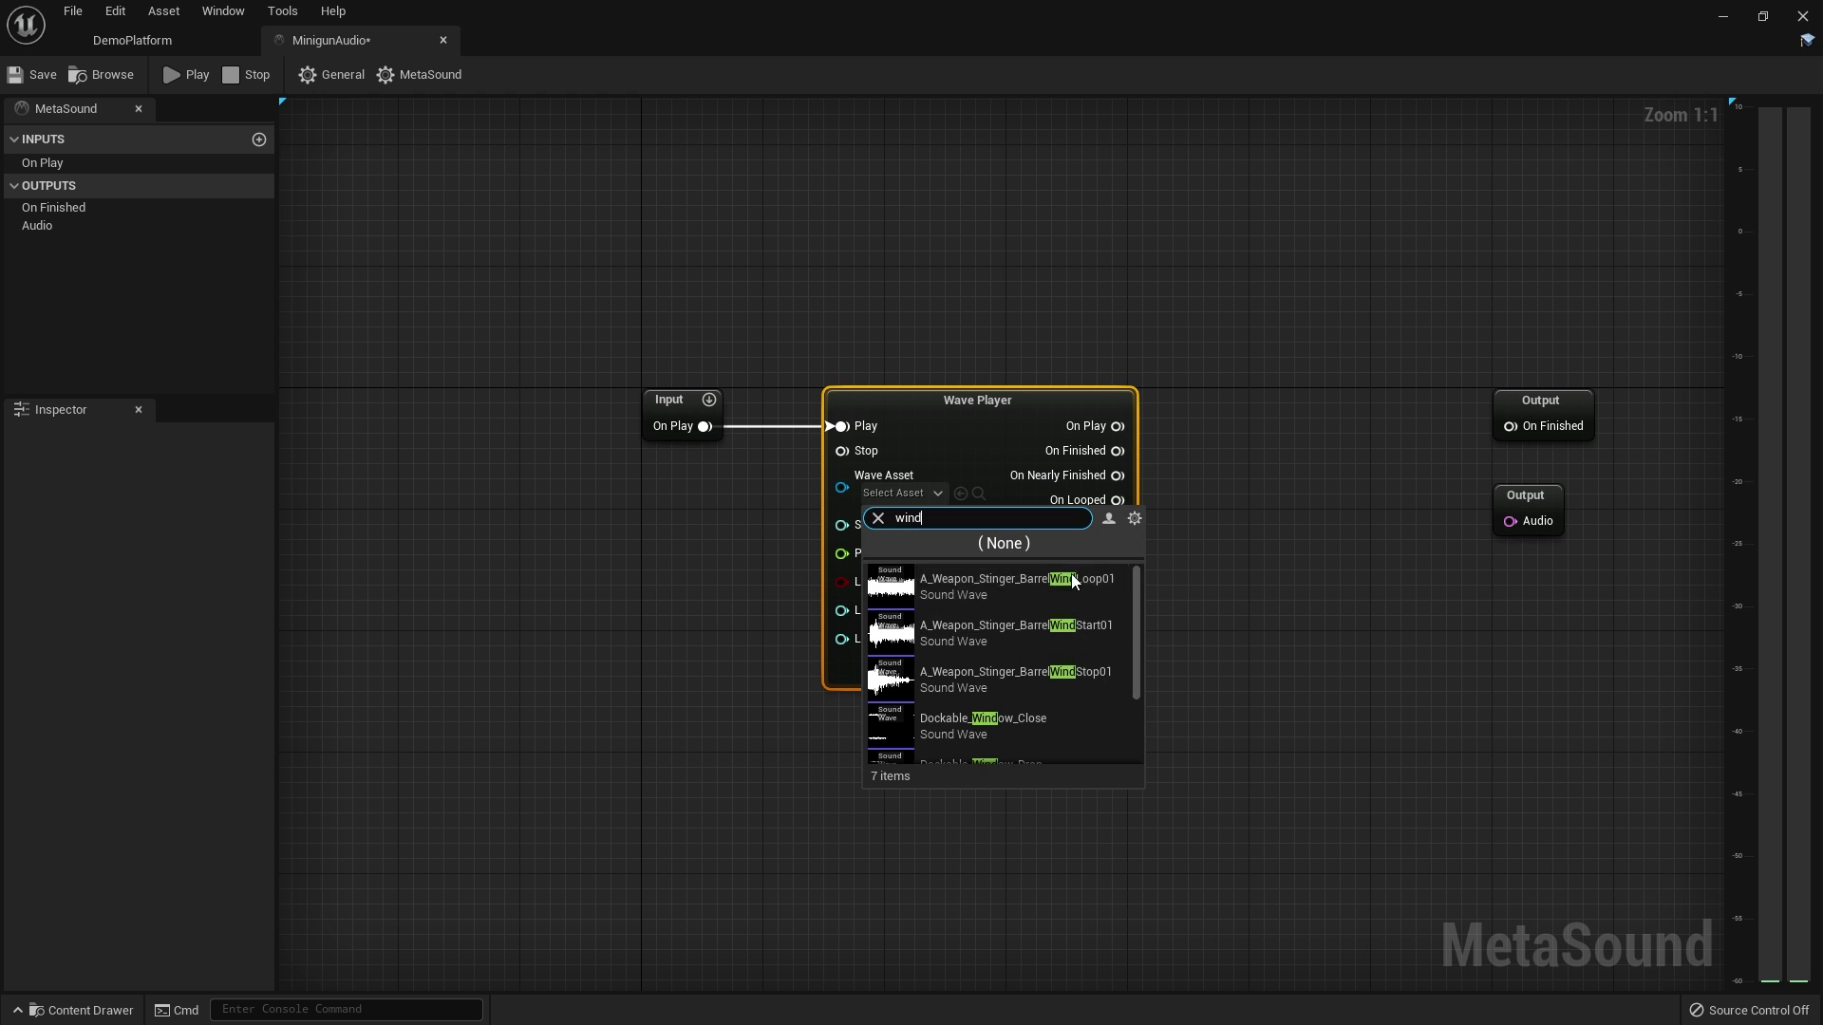
{"action": "scroll", "coordinate": [1073, 607], "scroll_direction": "down", "scroll_amount": 2}
{"action": "scroll", "coordinate": [1058, 702], "scroll_direction": "up", "scroll_amount": 3}
{"action": "left_click", "coordinate": [1061, 634]}
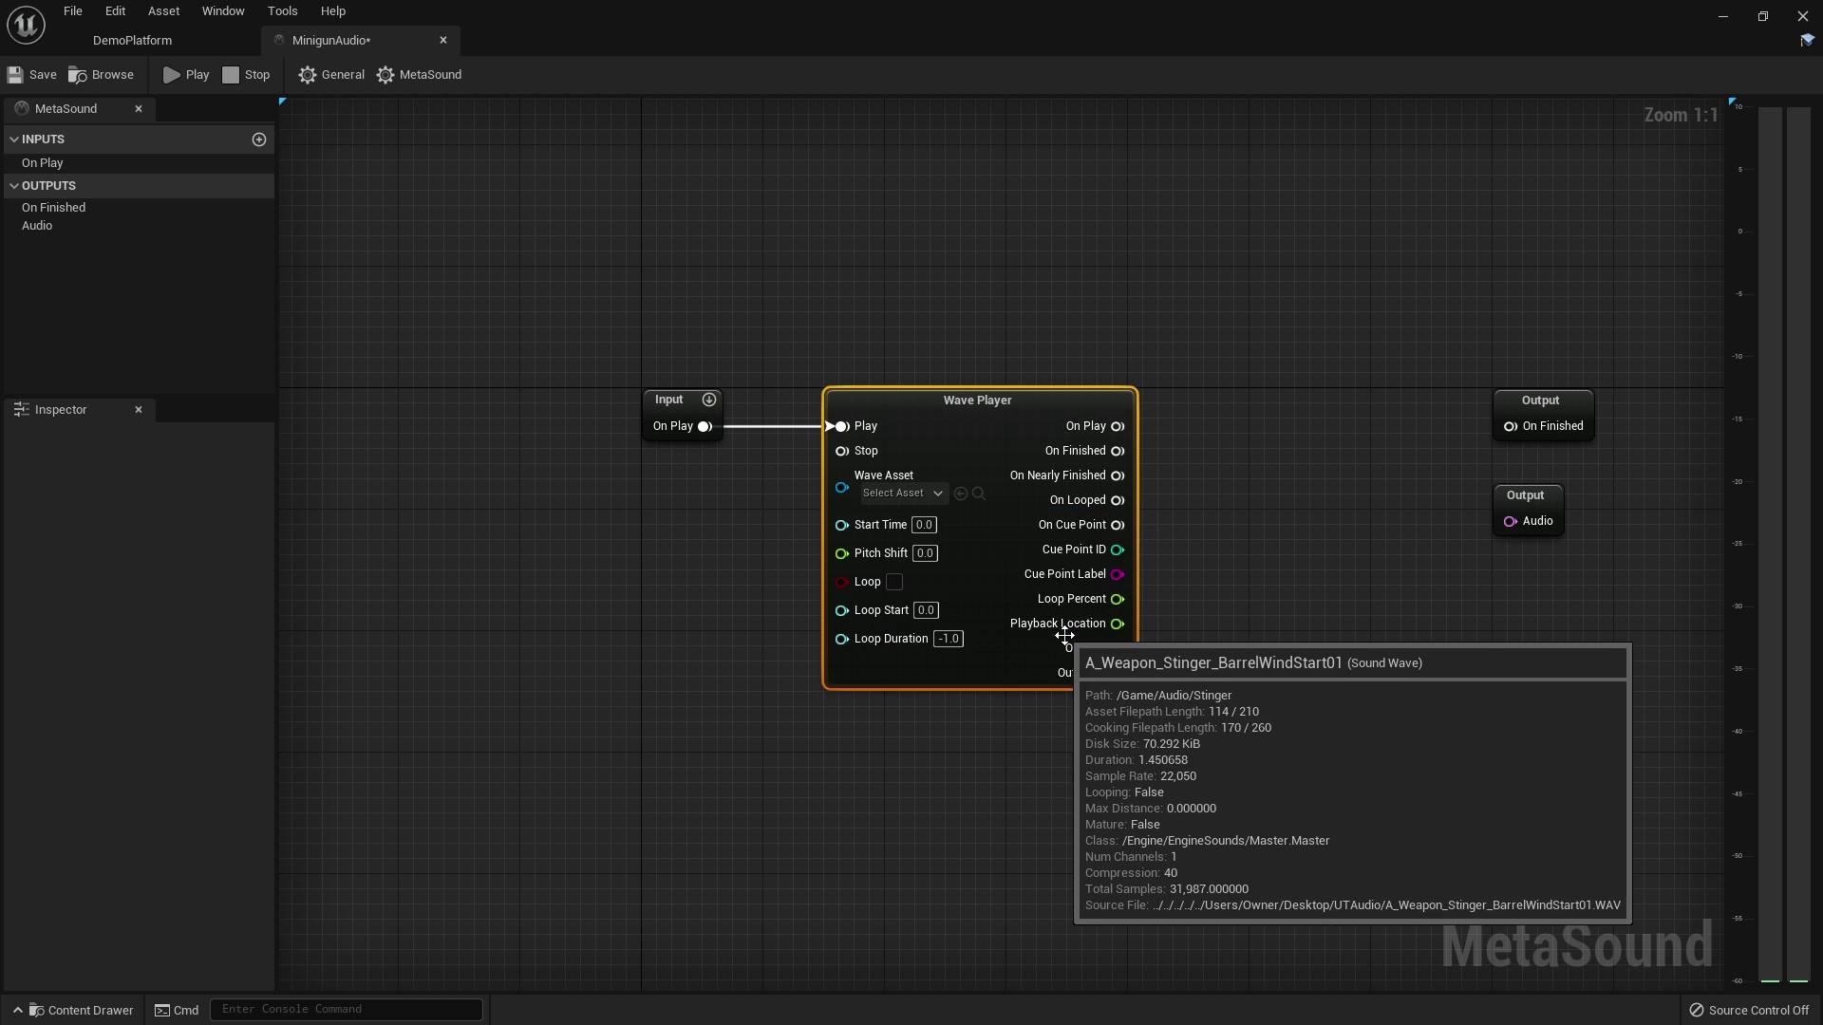
{"action": "left_click", "coordinate": [1240, 585]}
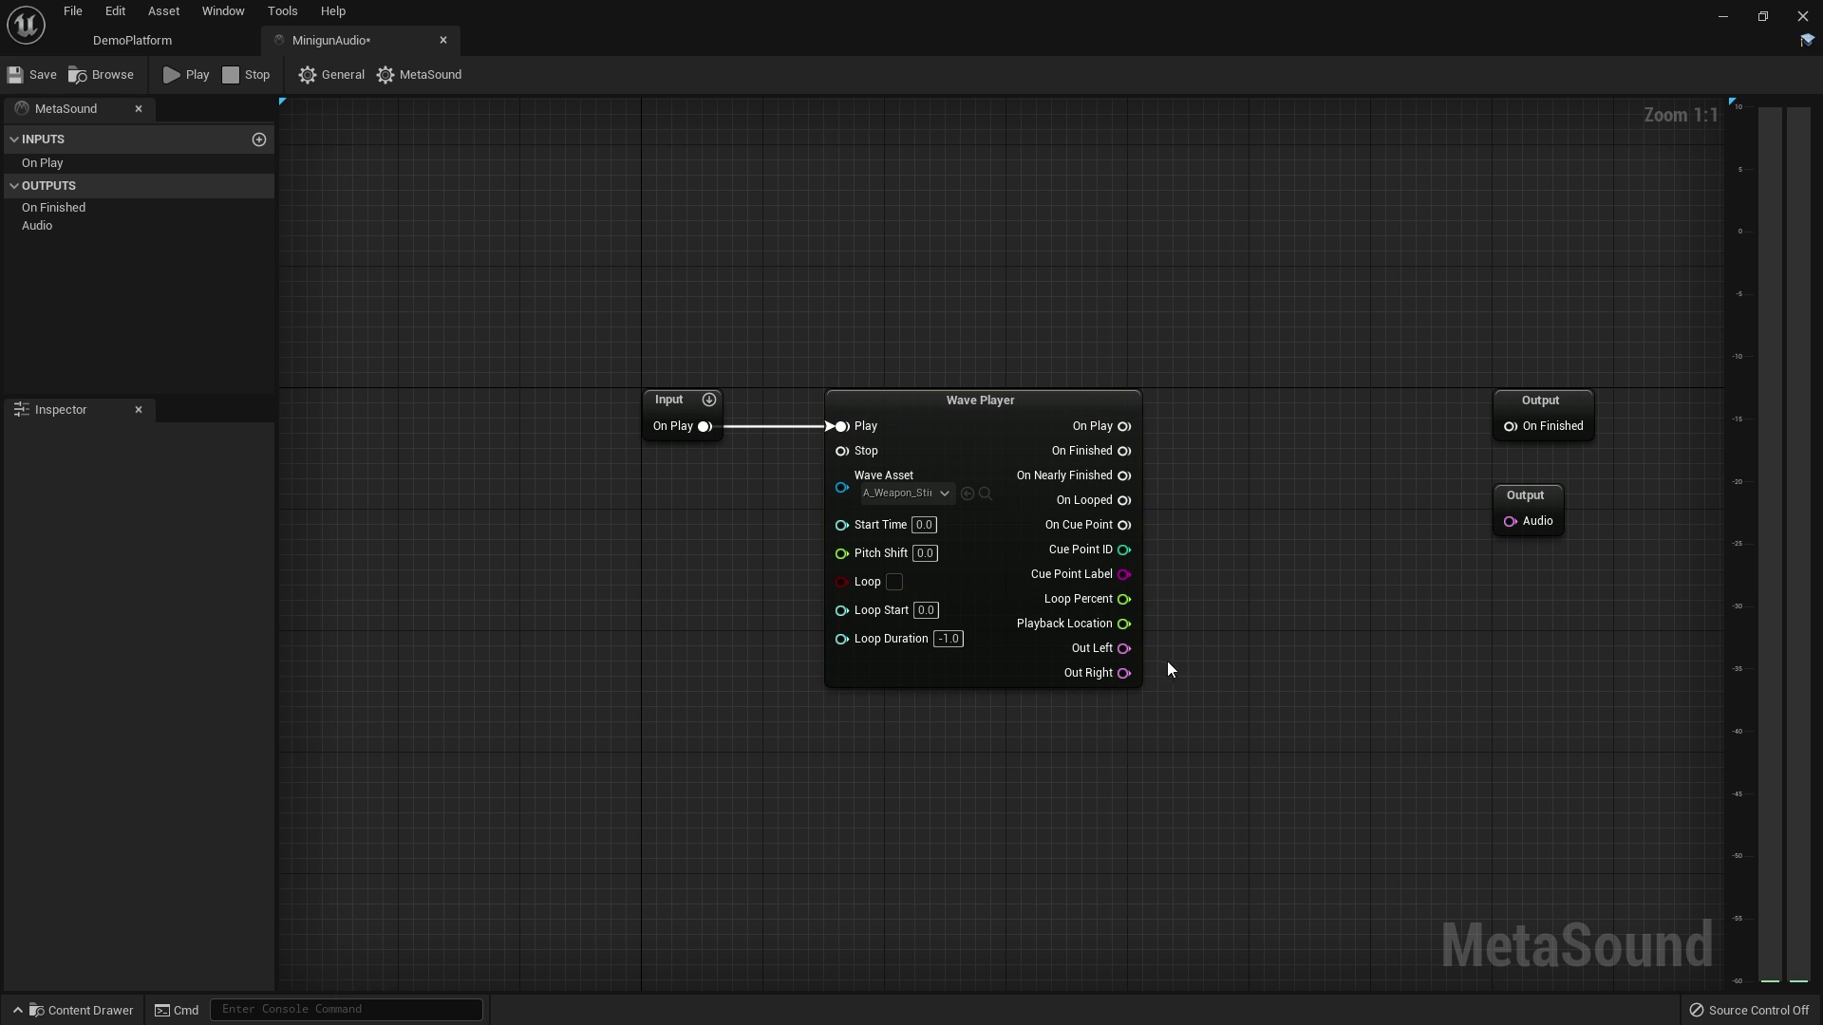
Connect the Wave Player's Out Left to the Audio output, line that output up, and preview the MetaSound
{"action": "left_click", "coordinate": [186, 72]}
{"action": "left_click_drag", "start_coordinate": [1123, 649], "coordinate": [1511, 516]}
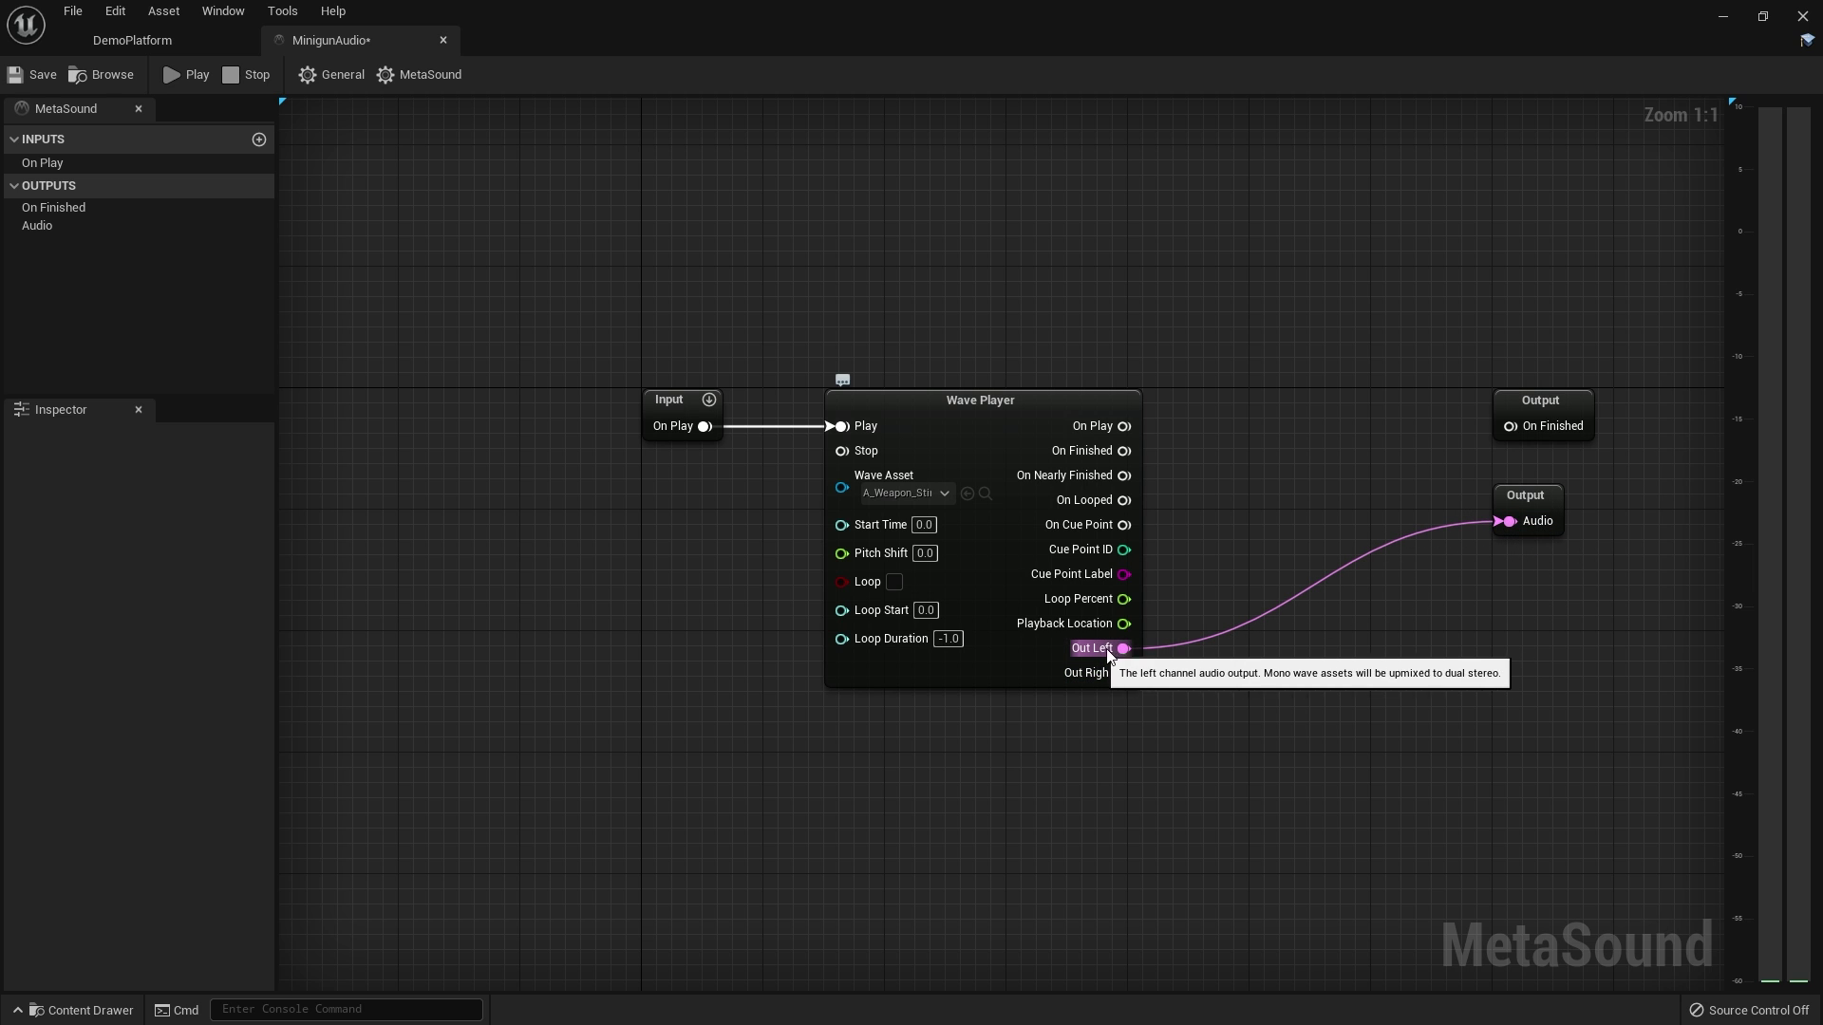
{"action": "left_click_drag", "start_coordinate": [1523, 495], "coordinate": [1431, 628]}
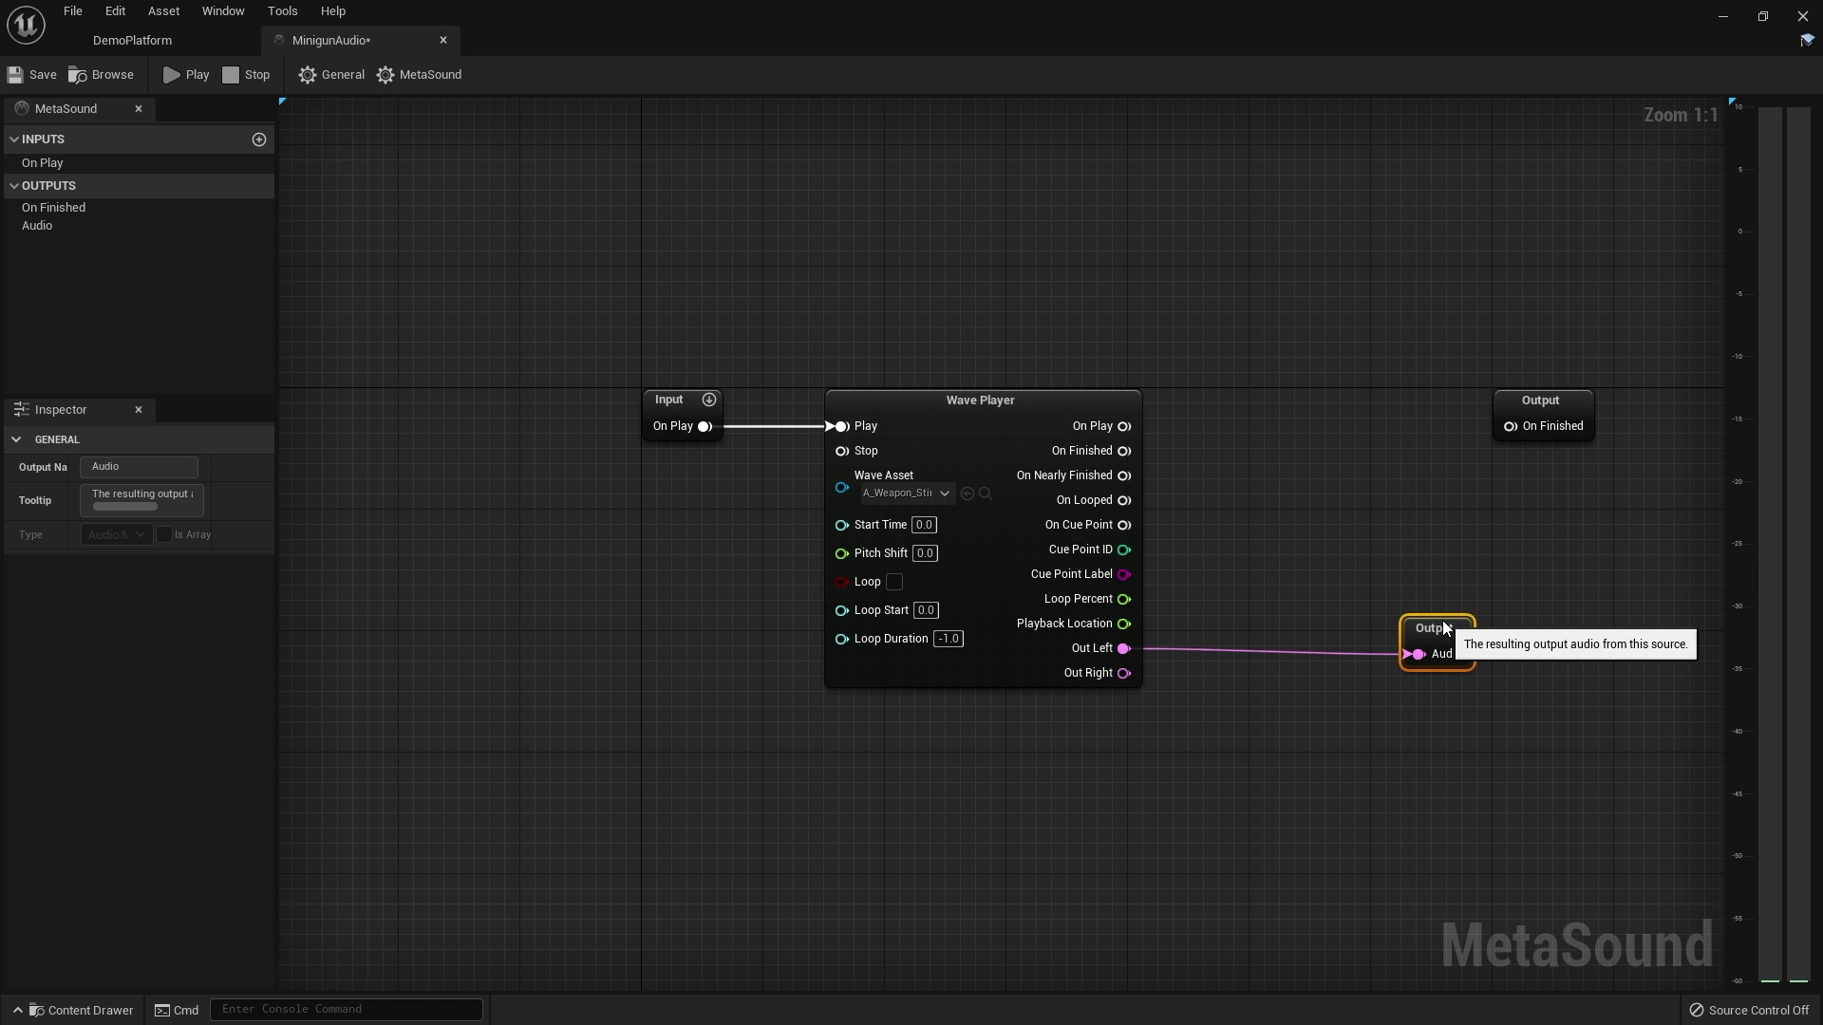
{"action": "left_click", "coordinate": [1347, 575]}
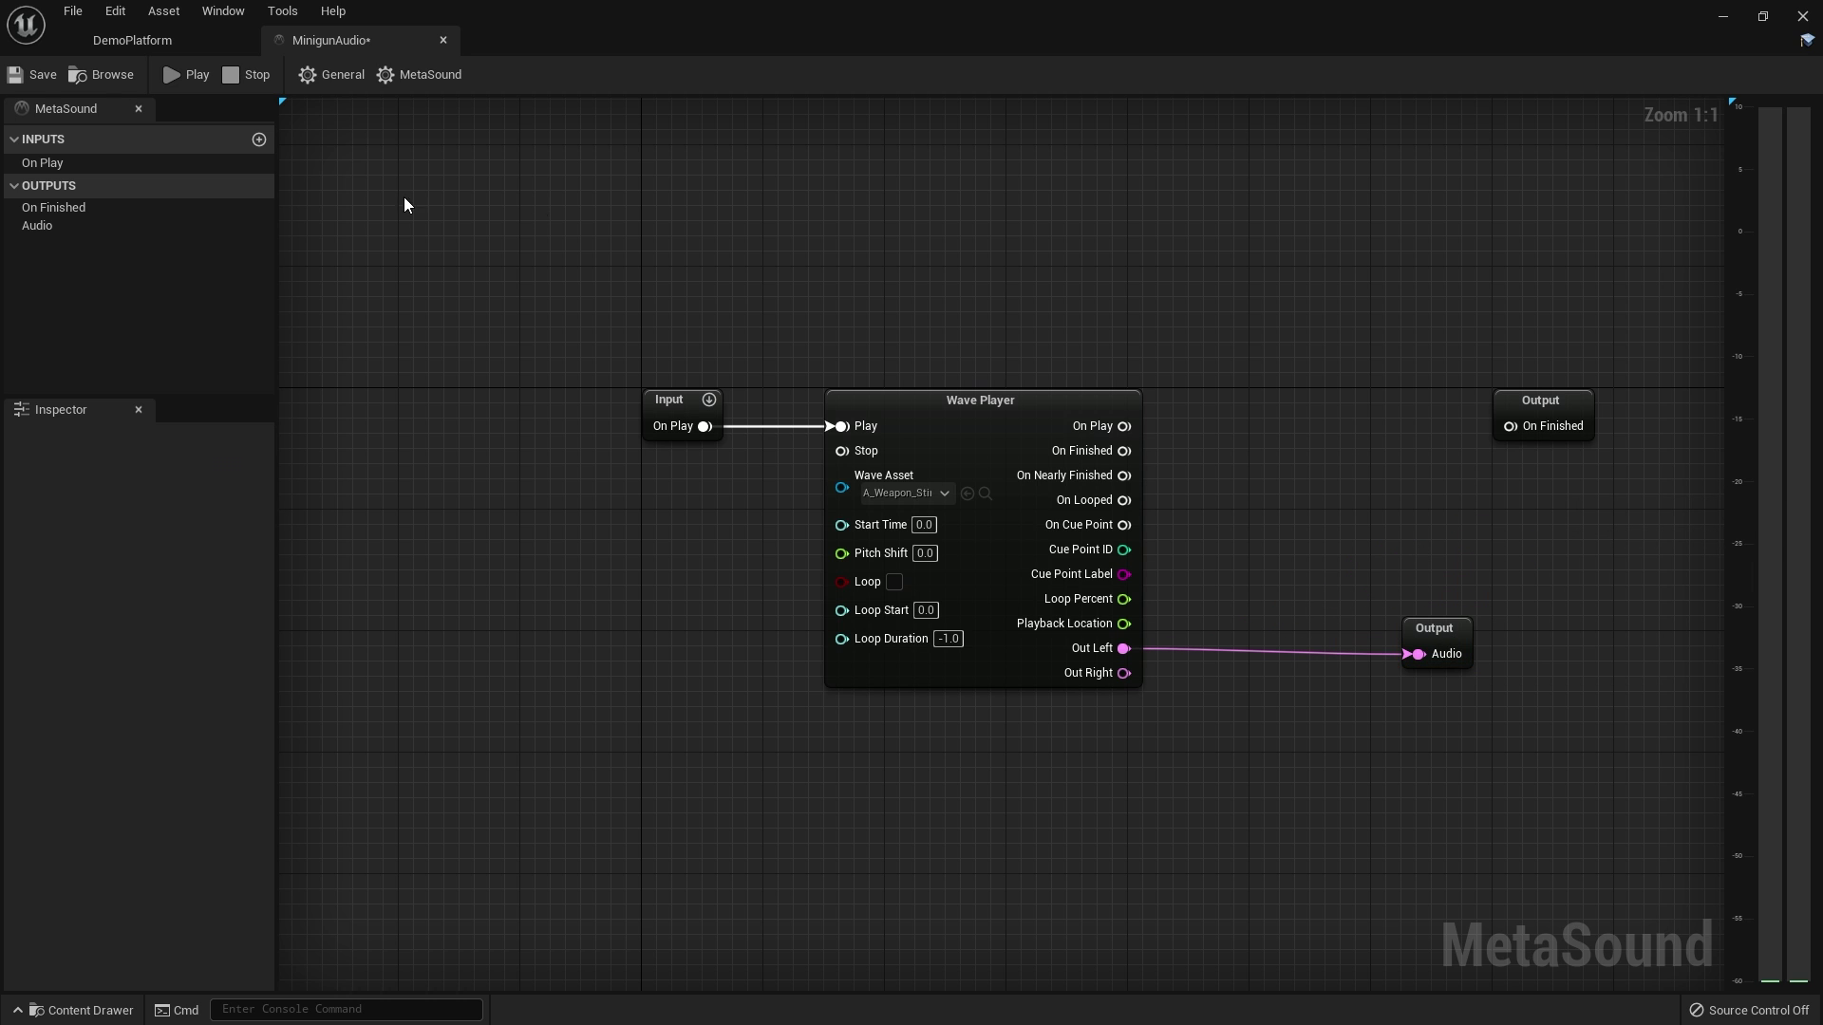
{"action": "left_click", "coordinate": [190, 77]}
Move both Output nodes farther from the Wave Player and place a copy of the Wave Player in the gap
{"action": "right_click_drag", "start_coordinate": [1220, 378], "coordinate": [1121, 313]}
{"action": "left_click_drag", "start_coordinate": [1591, 290], "coordinate": [1565, 408]}
{"action": "left_click_drag", "start_coordinate": [1546, 332], "coordinate": [1668, 567]}
{"action": "right_click_drag", "start_coordinate": [1431, 547], "coordinate": [1197, 516]}
{"action": "scroll", "coordinate": [1285, 476], "scroll_direction": "down", "scroll_amount": 1}
{"action": "scroll", "coordinate": [1096, 489], "scroll_direction": "up", "scroll_amount": 1}
{"action": "left_click", "coordinate": [1095, 490]}
{"action": "left_click_drag", "start_coordinate": [910, 264], "coordinate": [788, 576]}
{"action": "key", "text": "ctrl+v"}
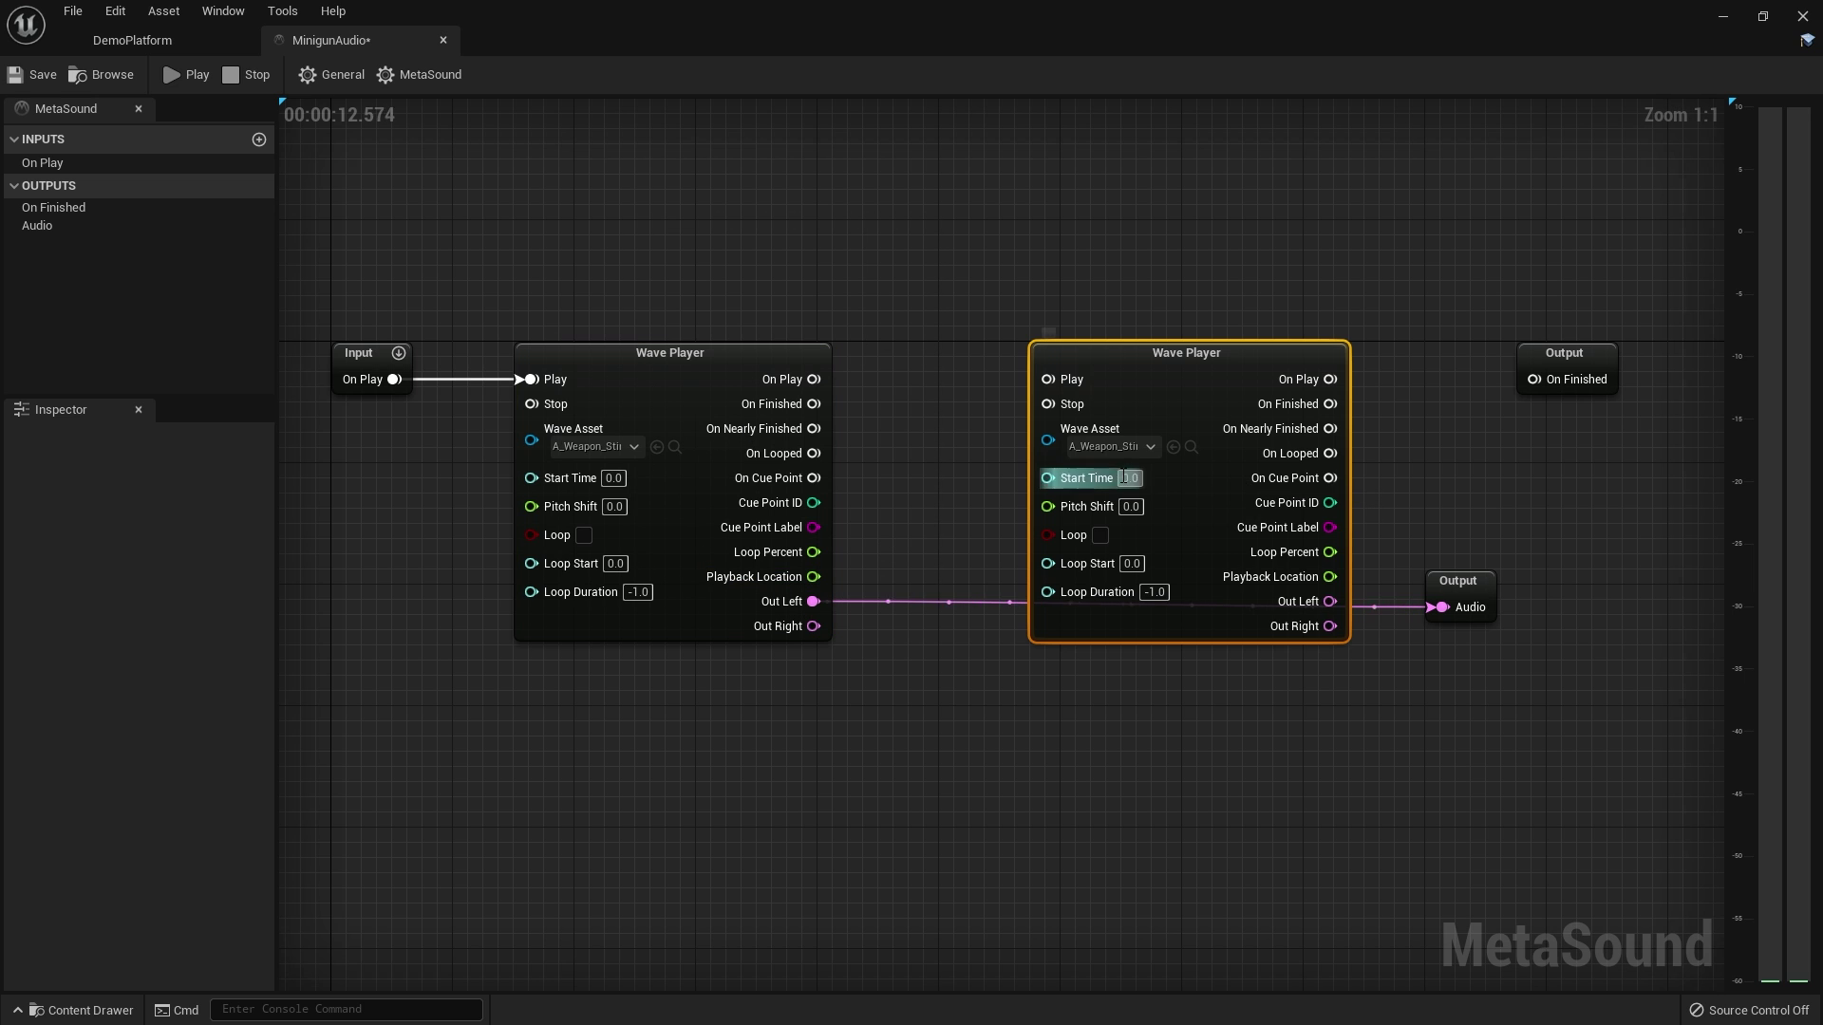
Assign the A_Weapon_Stinger_BarrelWindLoop01 sound wave to the copied Wave Player
{"action": "left_click", "coordinate": [1109, 446]}
{"action": "left_click", "coordinate": [1304, 547]}
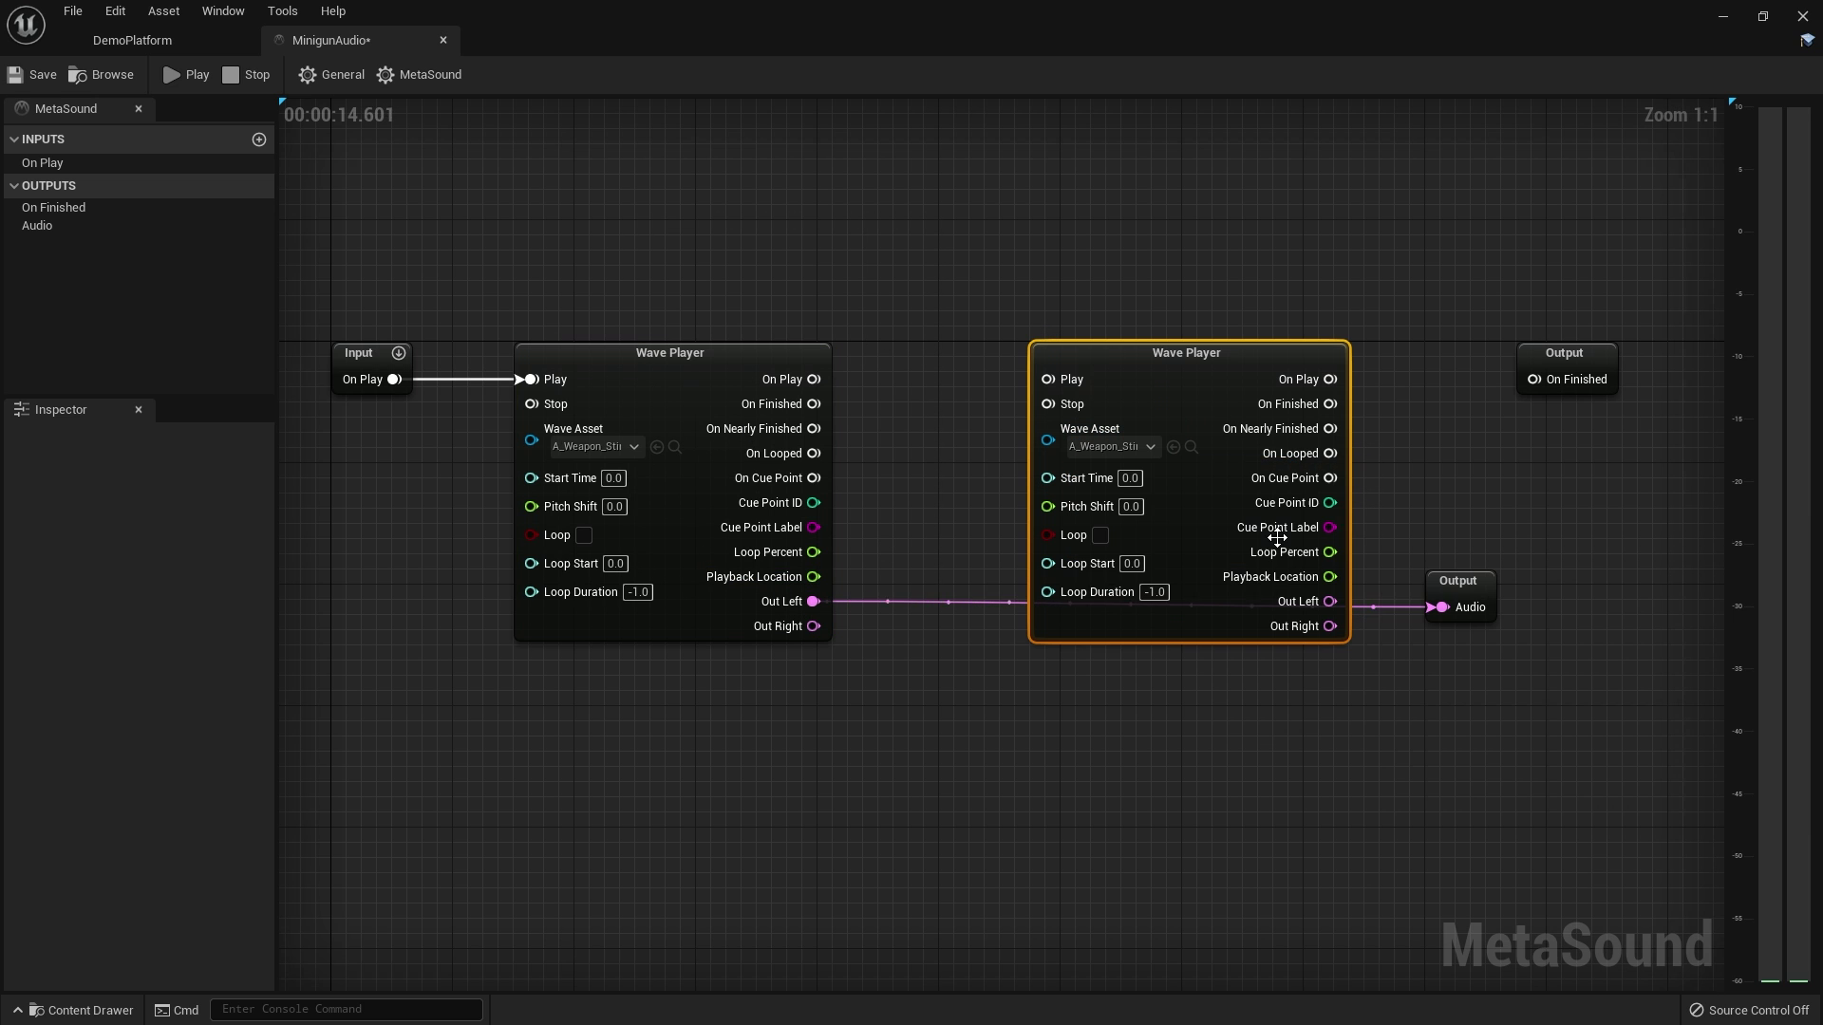
{"action": "left_click", "coordinate": [1485, 486]}
{"action": "right_click_drag", "start_coordinate": [927, 431], "coordinate": [843, 226]}
{"action": "right_click_drag", "start_coordinate": [994, 210], "coordinate": [1039, 278]}
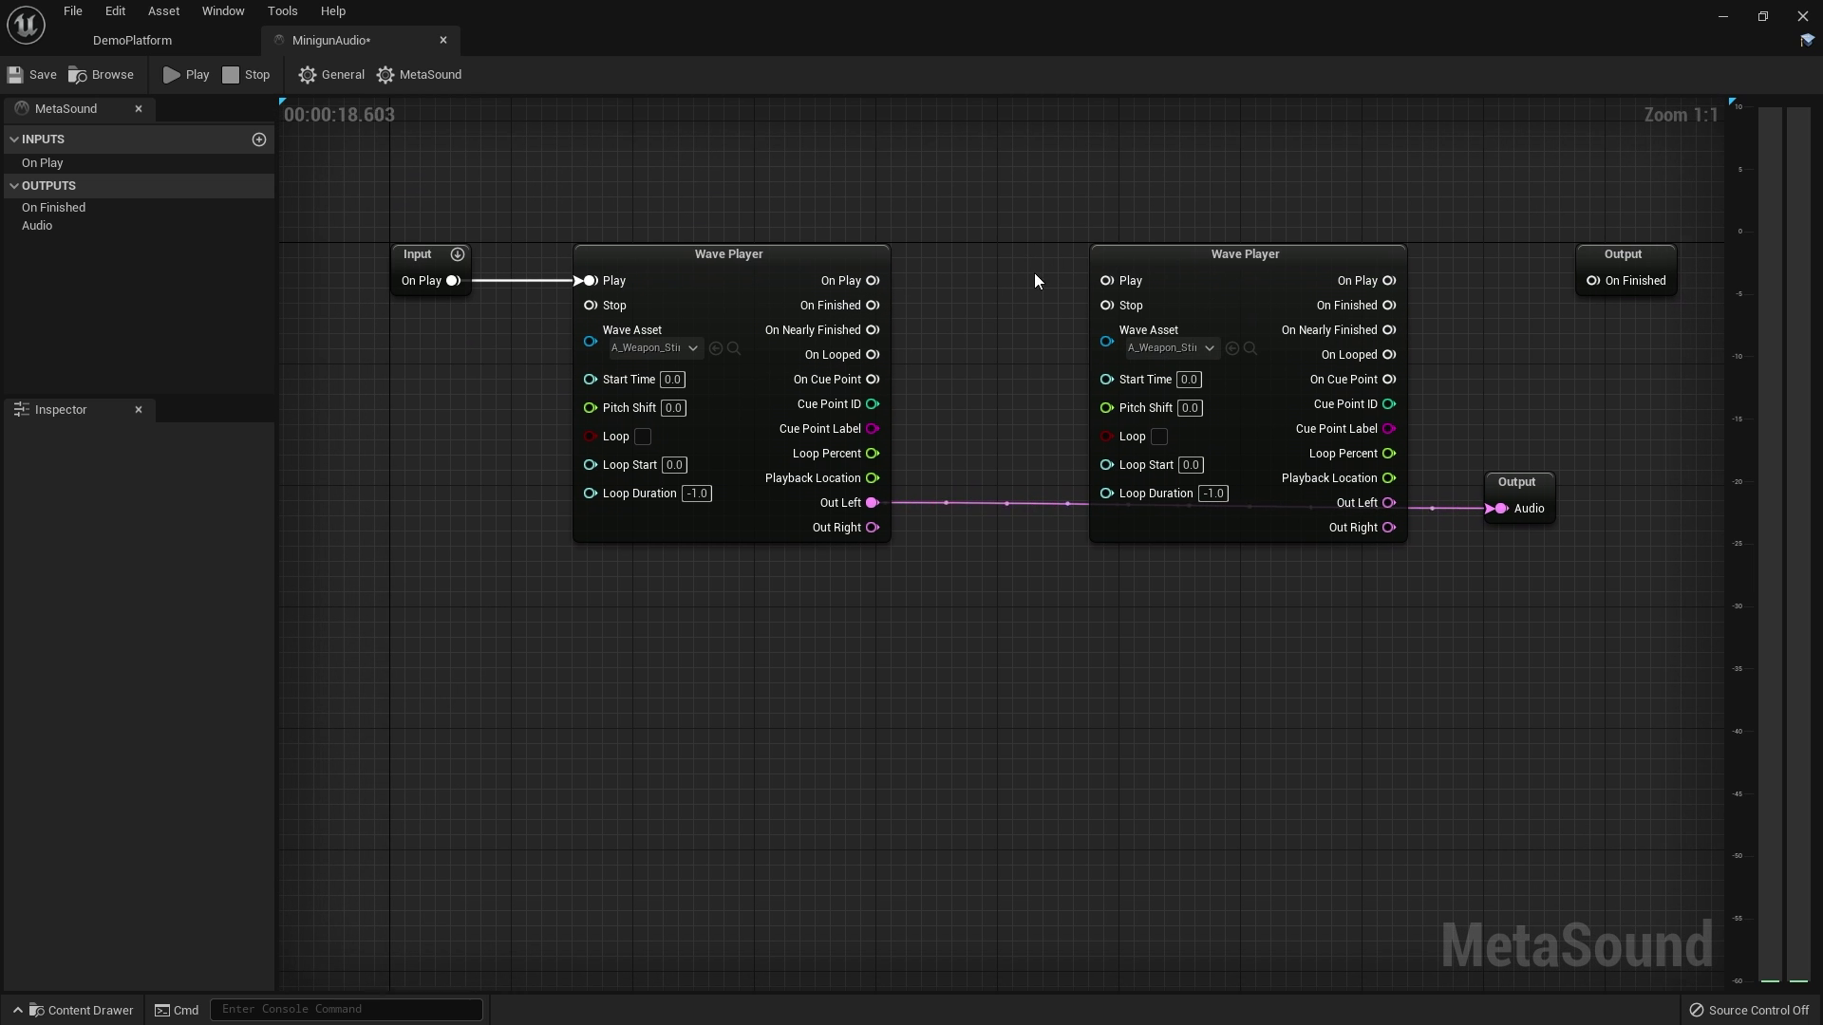
Connect the first Wave Player's On Finished to the second one's Play and enable Loop on the second
{"action": "left_click_drag", "start_coordinate": [859, 304], "coordinate": [1125, 283]}
{"action": "left_click", "coordinate": [1160, 438]}
{"action": "right_click_drag", "start_coordinate": [1482, 410], "coordinate": [1357, 478]}
Move the Audio output below the second Wave Player and feed it directly from that player's Out Left
{"action": "left_click_drag", "start_coordinate": [1401, 553], "coordinate": [1379, 691]}
{"action": "left_click_drag", "start_coordinate": [1265, 571], "coordinate": [1362, 713]}
{"action": "right_click_drag", "start_coordinate": [1342, 787], "coordinate": [1334, 700]}
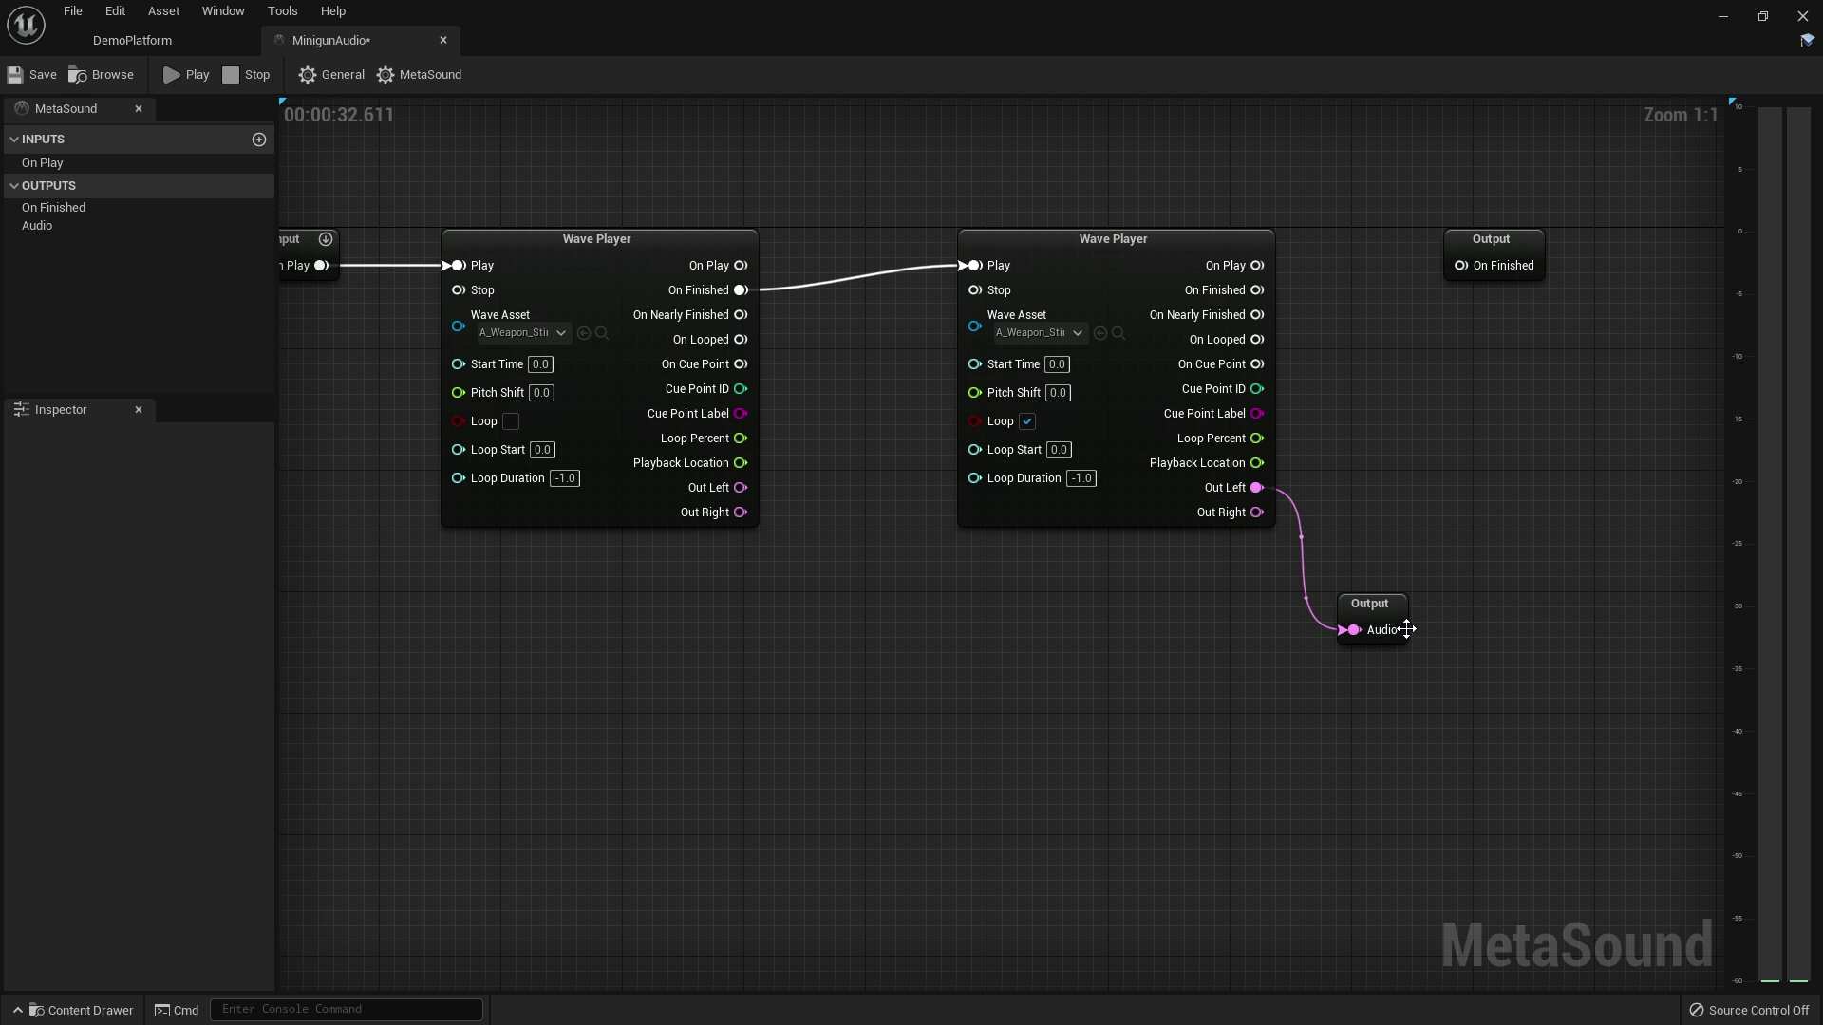
Add a Mono Mixer (3) node feeding the Audio output and arrange it just before that output
{"action": "left_click_drag", "start_coordinate": [1378, 619], "coordinate": [1397, 655]}
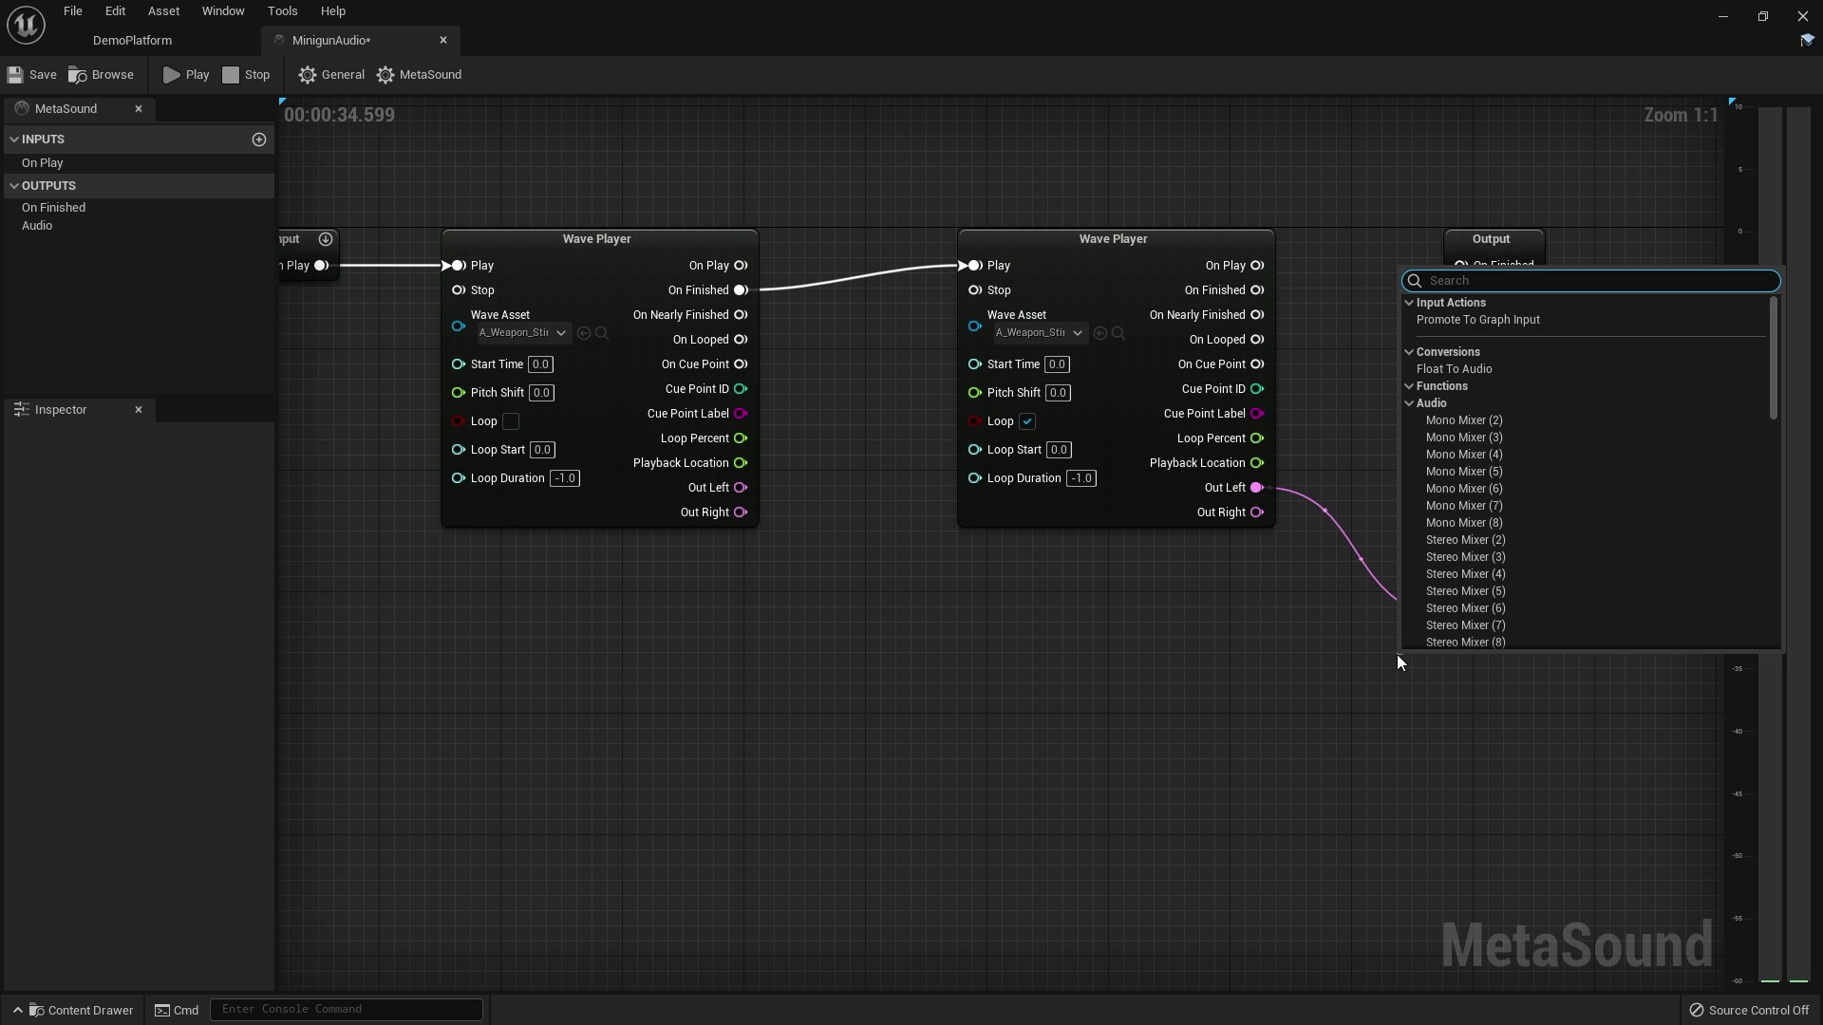
{"action": "type", "text": "mixer"}
{"action": "key", "text": "Down"}
{"action": "key", "text": "Return"}
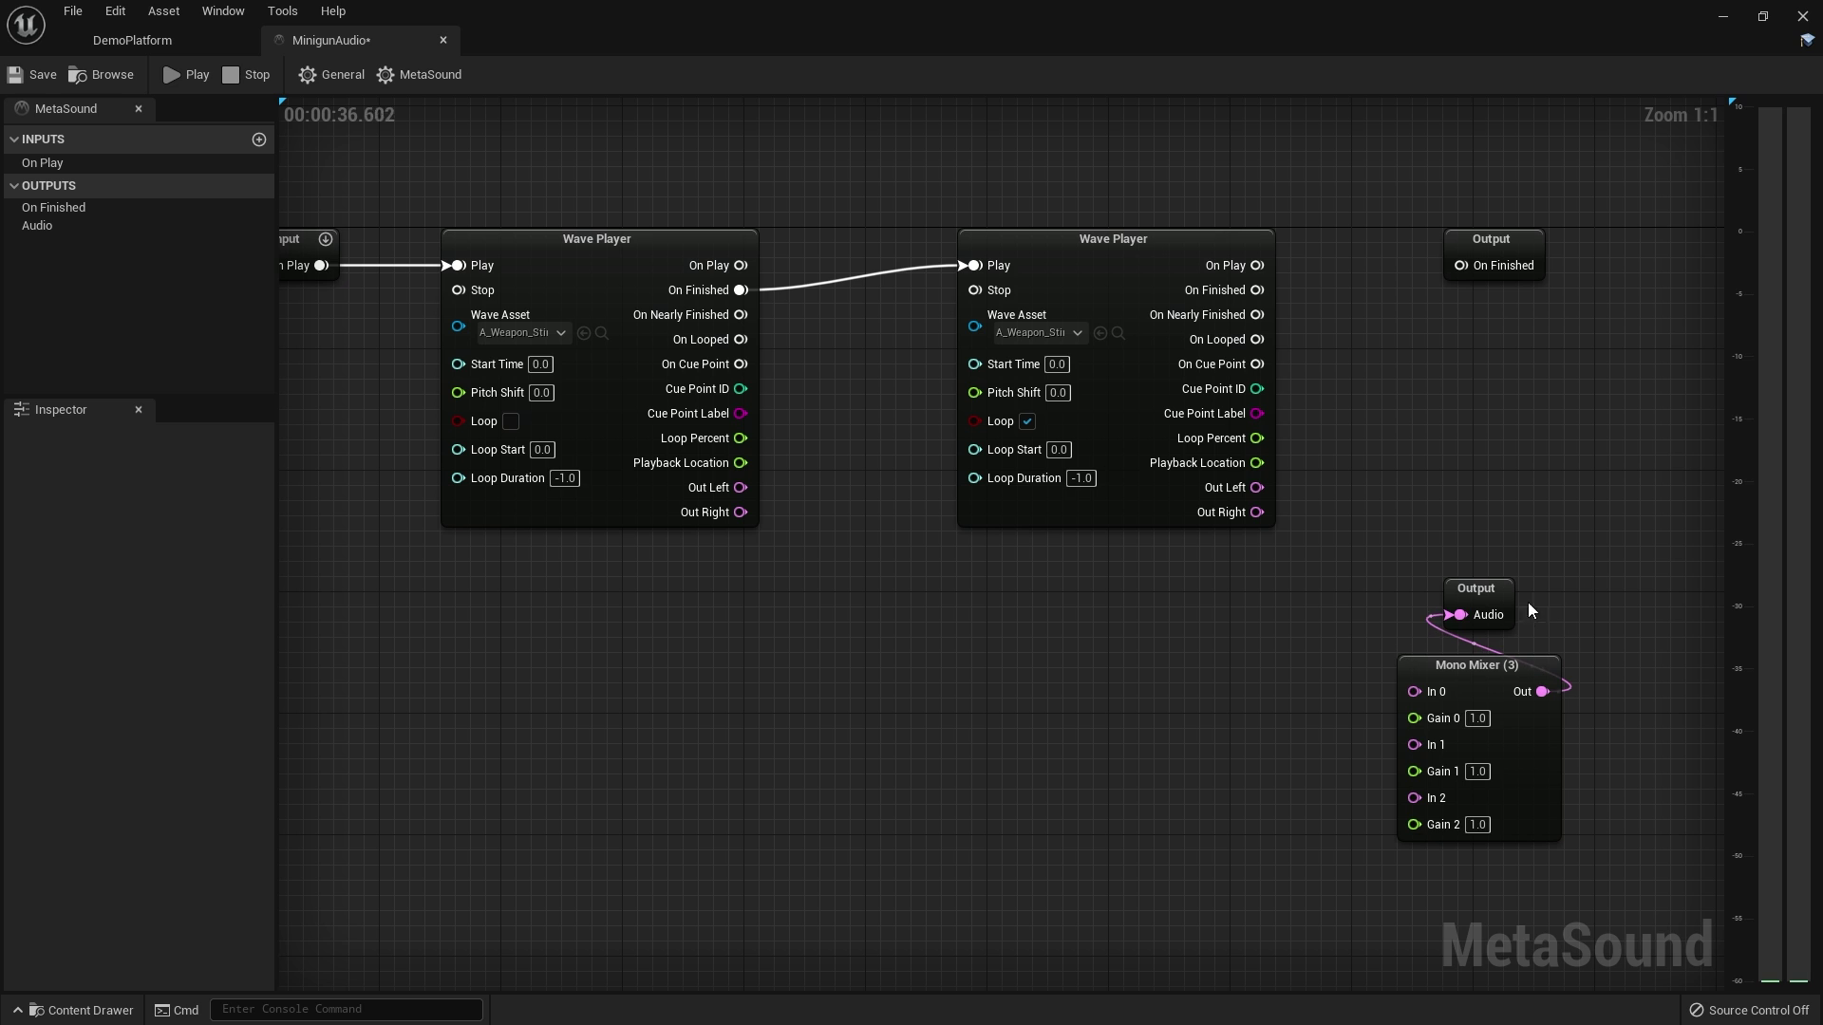
{"action": "left_click_drag", "start_coordinate": [1481, 593], "coordinate": [1648, 608]}
{"action": "left_click_drag", "start_coordinate": [1548, 661], "coordinate": [1532, 586]}
{"action": "left_click", "coordinate": [1358, 462]}
Connect Out Left of the second Wave Player to mixer In 0 and of the first to In 1, and preview the result
{"action": "left_click_drag", "start_coordinate": [1256, 487], "coordinate": [1399, 614]}
{"action": "left_click_drag", "start_coordinate": [739, 487], "coordinate": [1400, 668]}
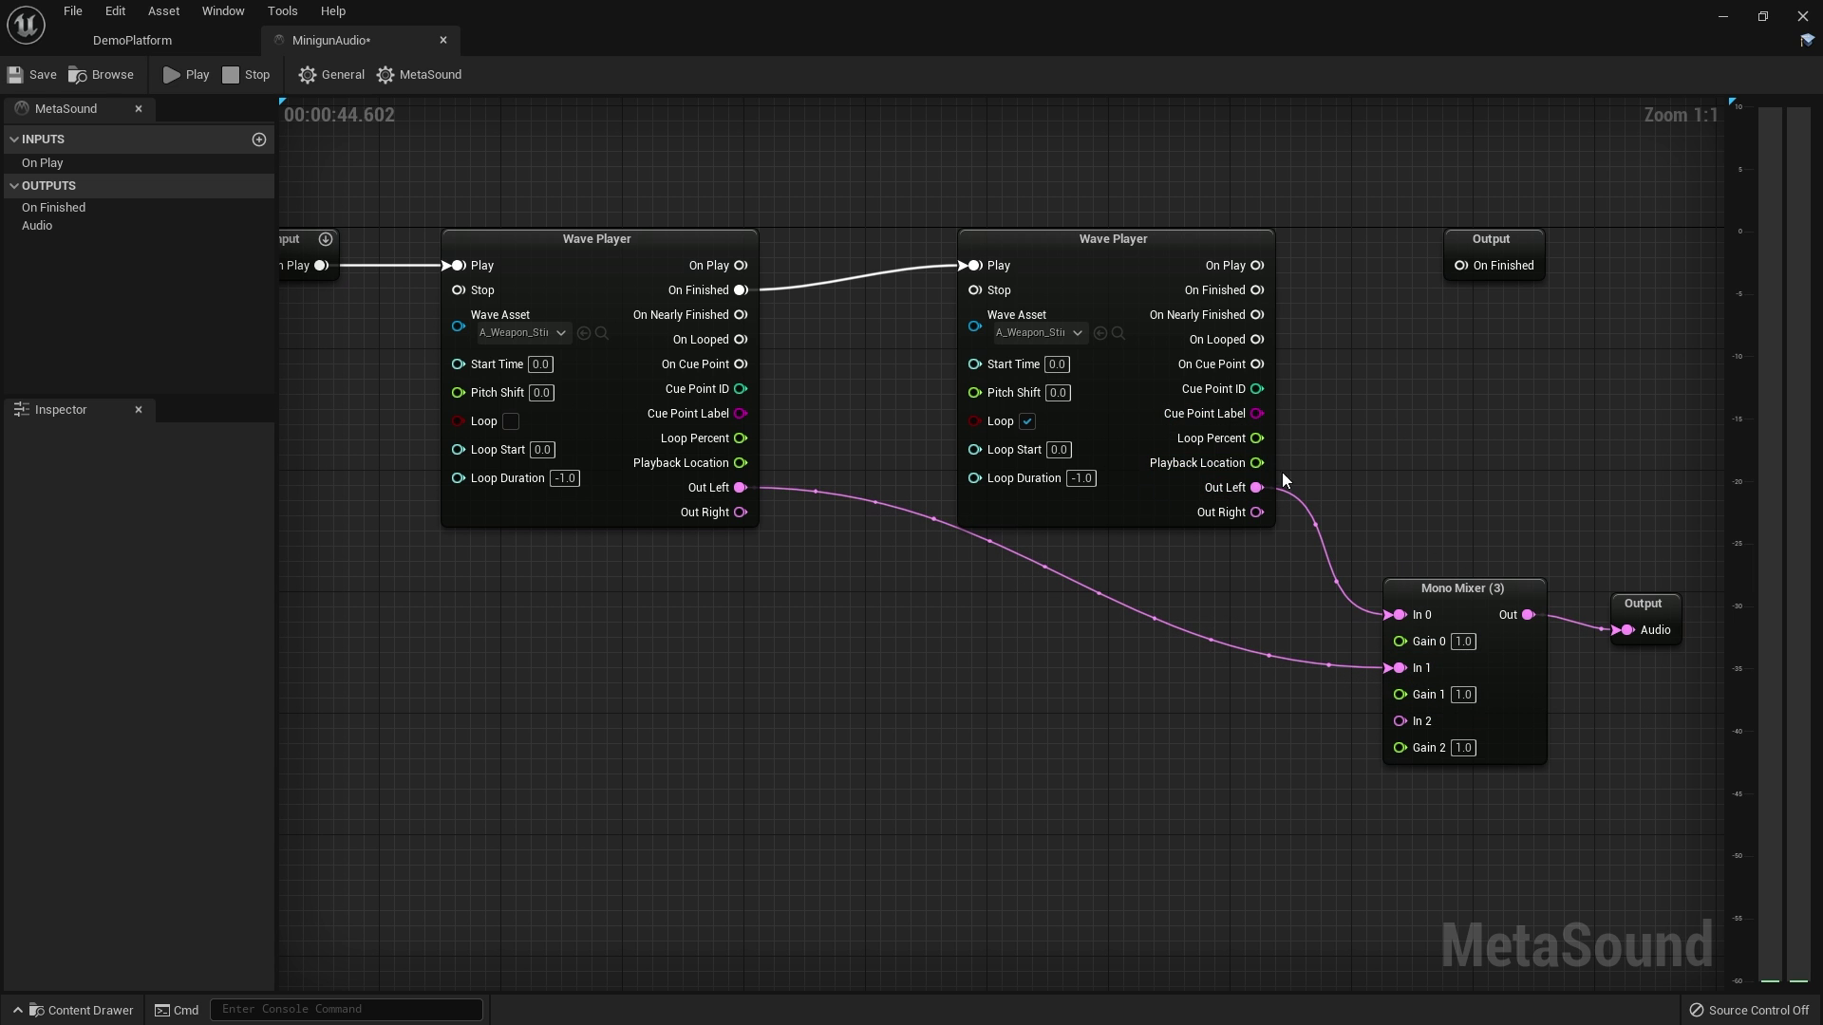
{"action": "left_click", "coordinate": [185, 72]}
{"action": "left_click", "coordinate": [248, 76]}
Move the second Wave Player, mixer and output nodes together to widen the gap after the first Wave Player
{"action": "scroll", "coordinate": [1528, 475], "scroll_direction": "down", "scroll_amount": 1}
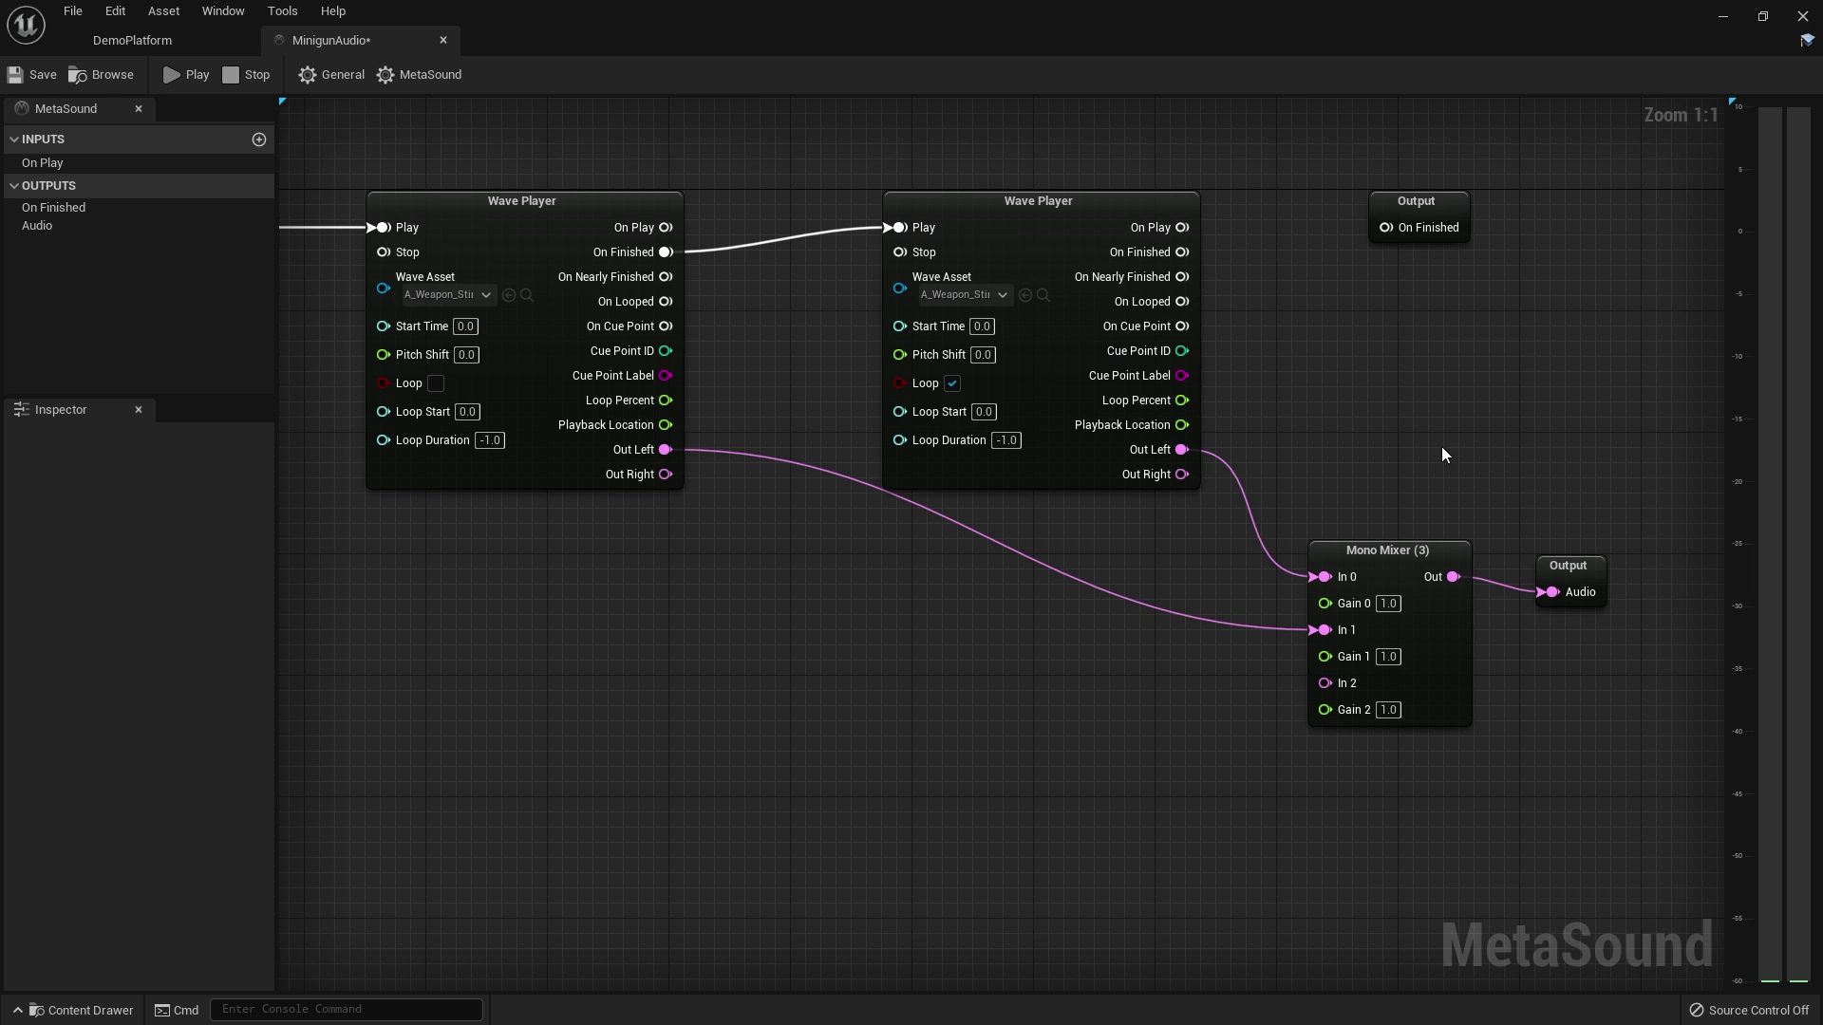
{"action": "right_click_drag", "start_coordinate": [625, 600], "coordinate": [713, 604]}
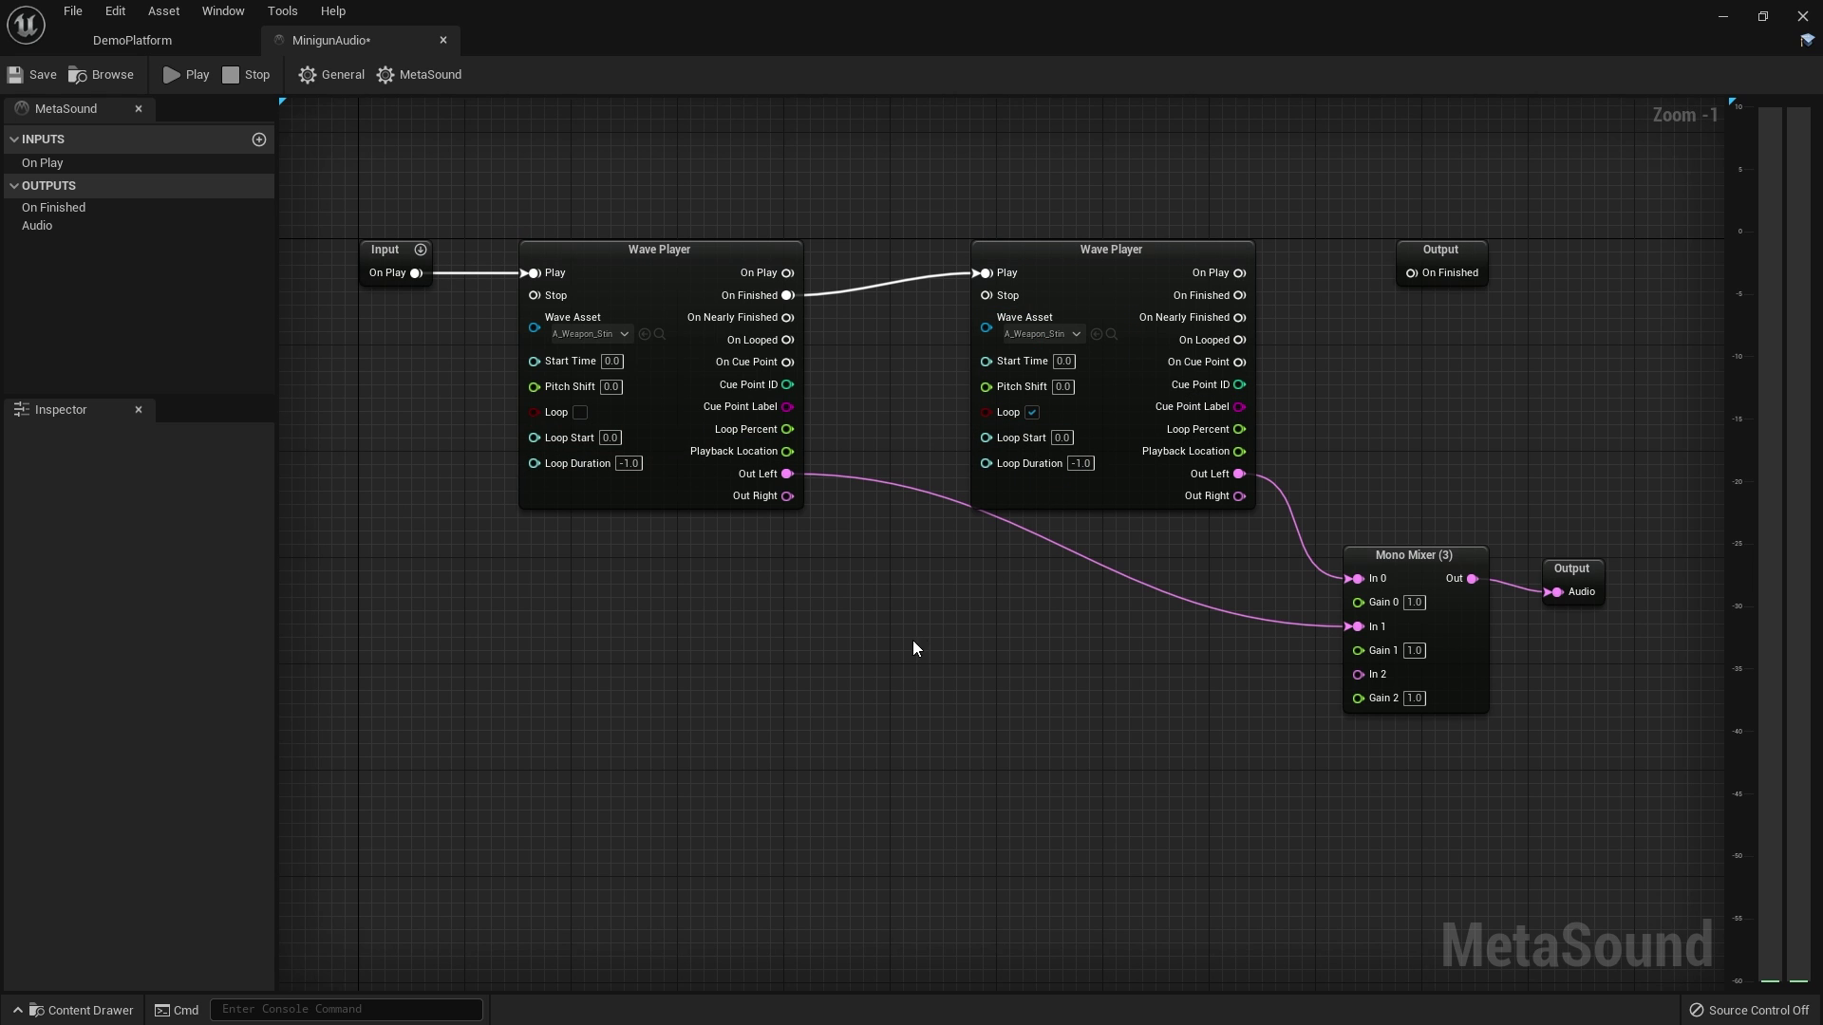
{"action": "left_click_drag", "start_coordinate": [1576, 204], "coordinate": [1202, 682]}
{"action": "left_click_drag", "start_coordinate": [1129, 260], "coordinate": [1407, 275]}
{"action": "right_click_drag", "start_coordinate": [1163, 454], "coordinate": [1056, 419]}
{"action": "left_click", "coordinate": [999, 383]}
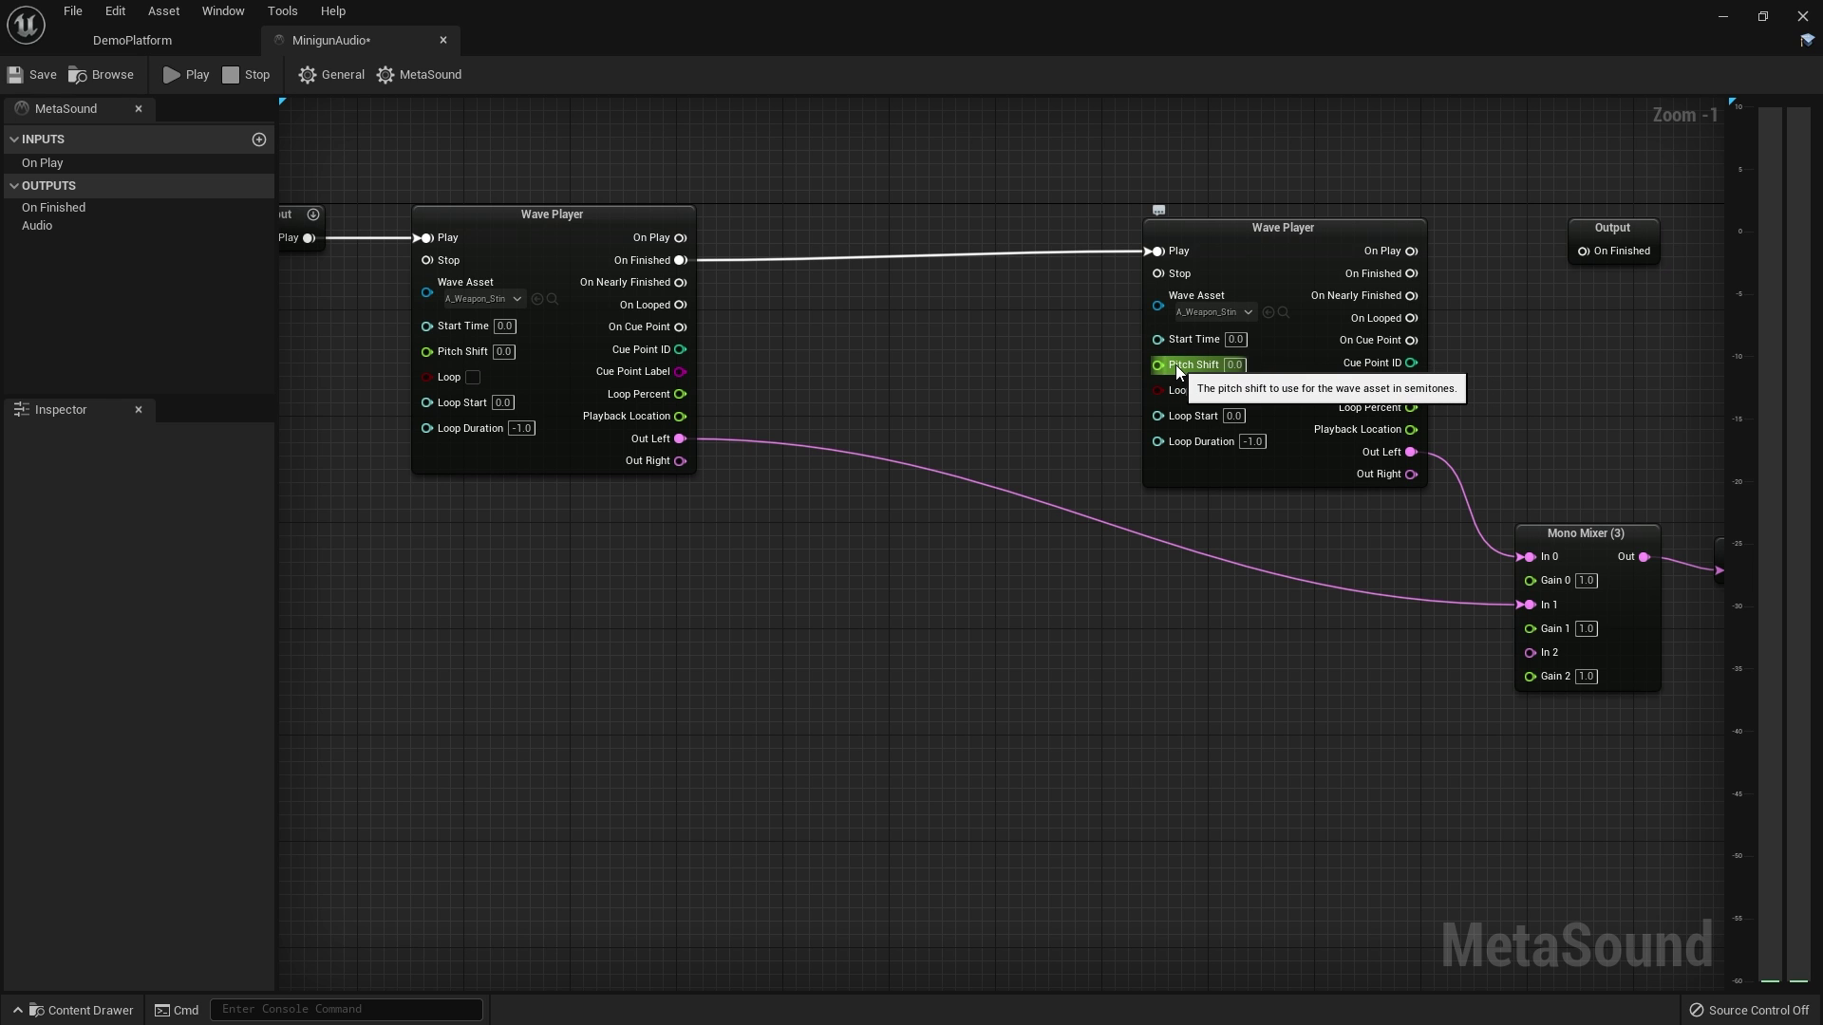
Set the second Wave Player's Pitch Shift to 5 and preview the MetaSound
{"action": "left_click", "coordinate": [1234, 365]}
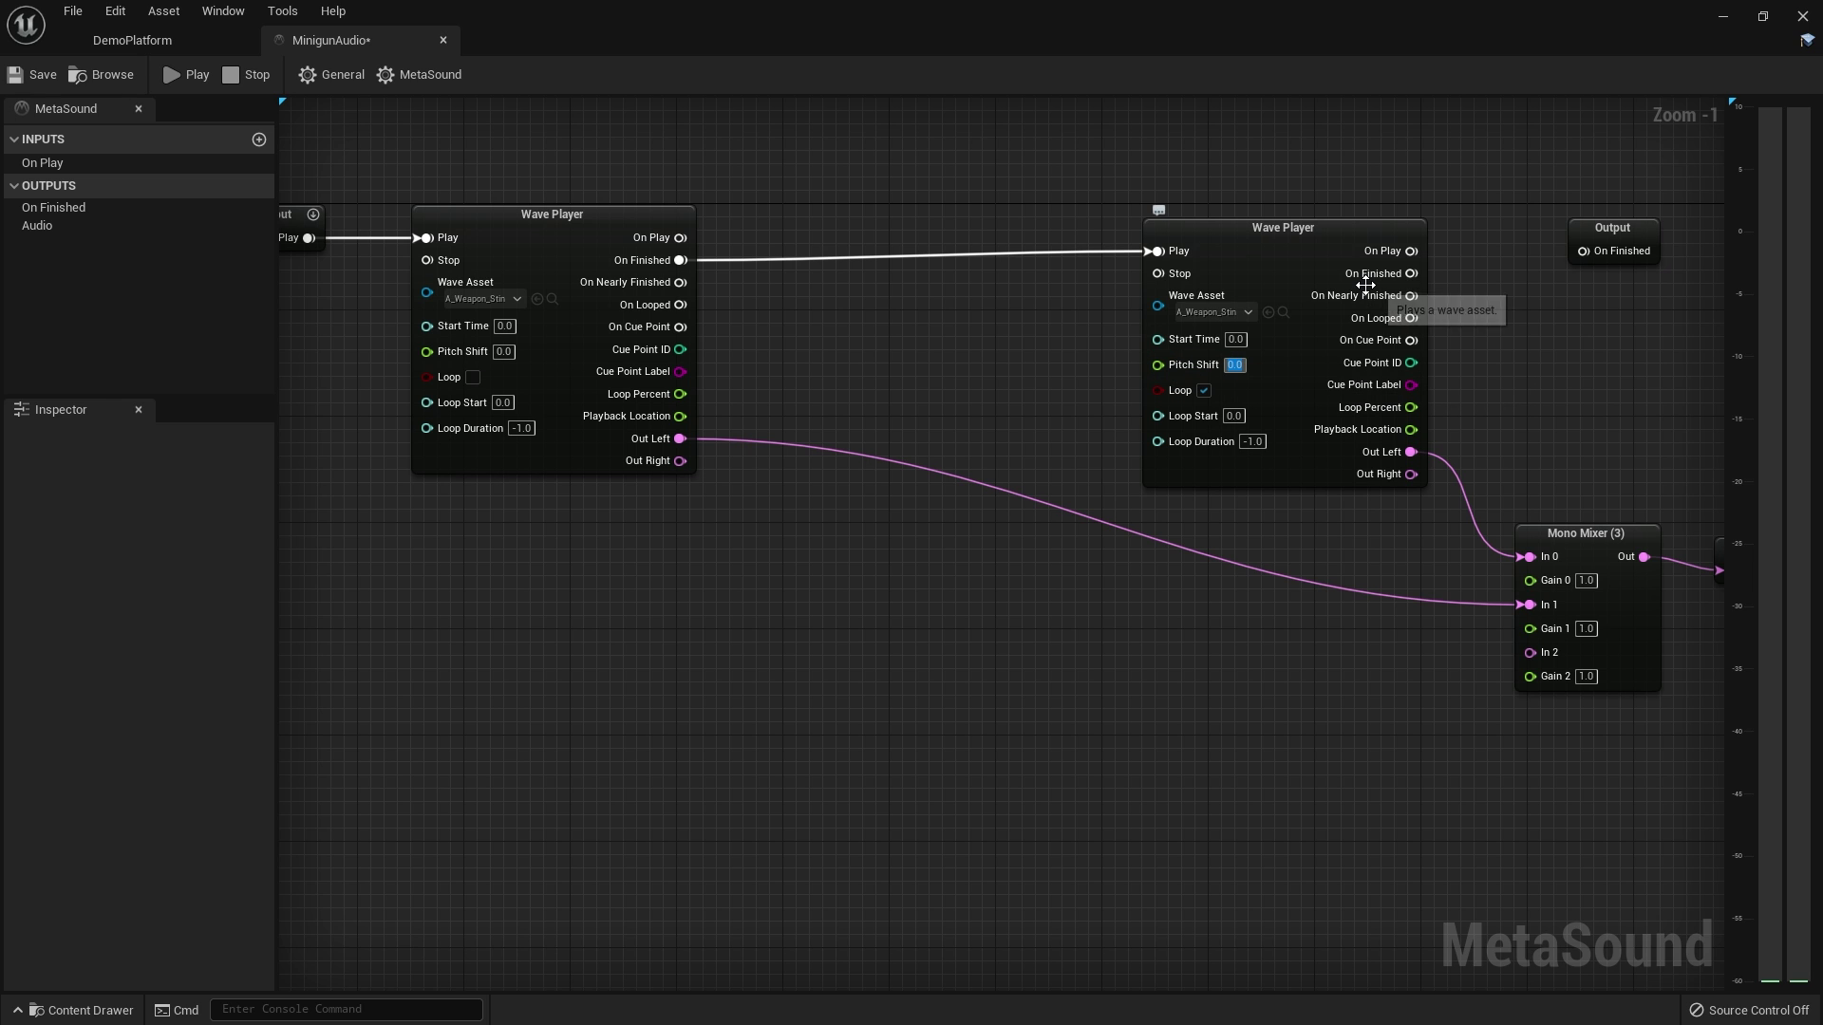
{"action": "type", "text": "5"}
{"action": "key", "text": "Return"}
{"action": "left_click", "coordinate": [179, 77]}
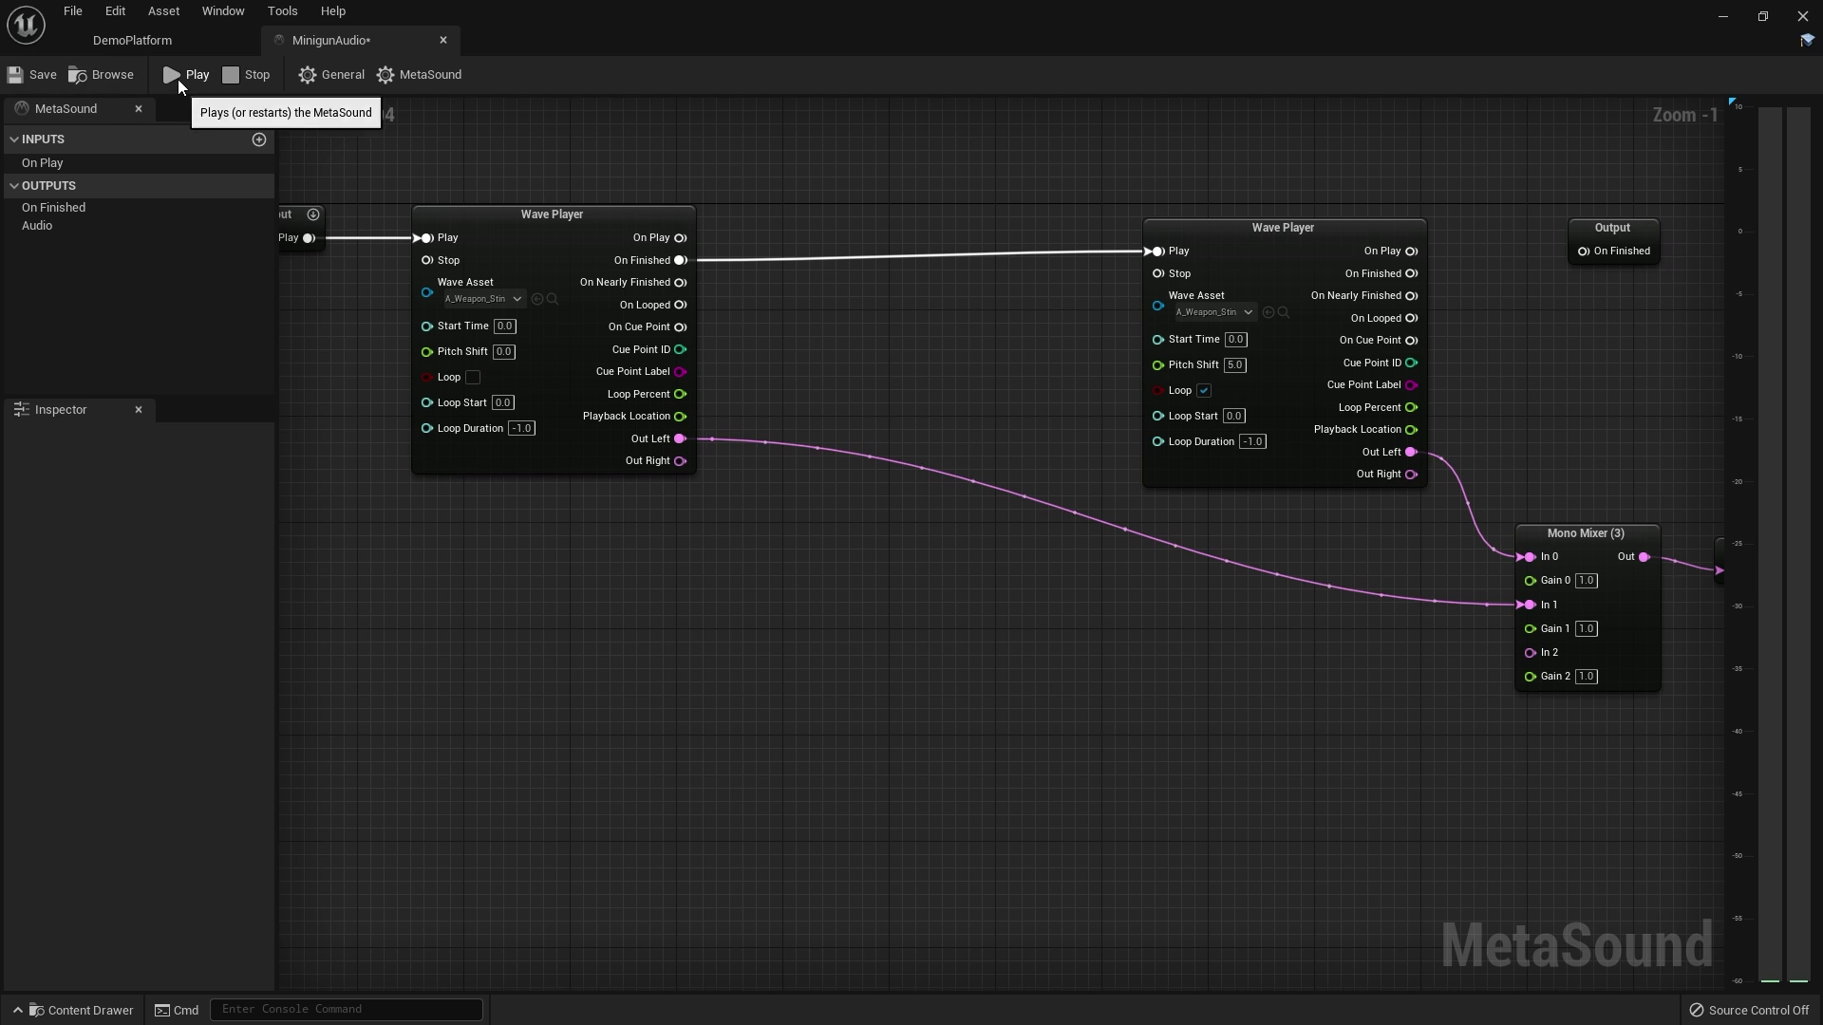
{"action": "left_click", "coordinate": [229, 76]}
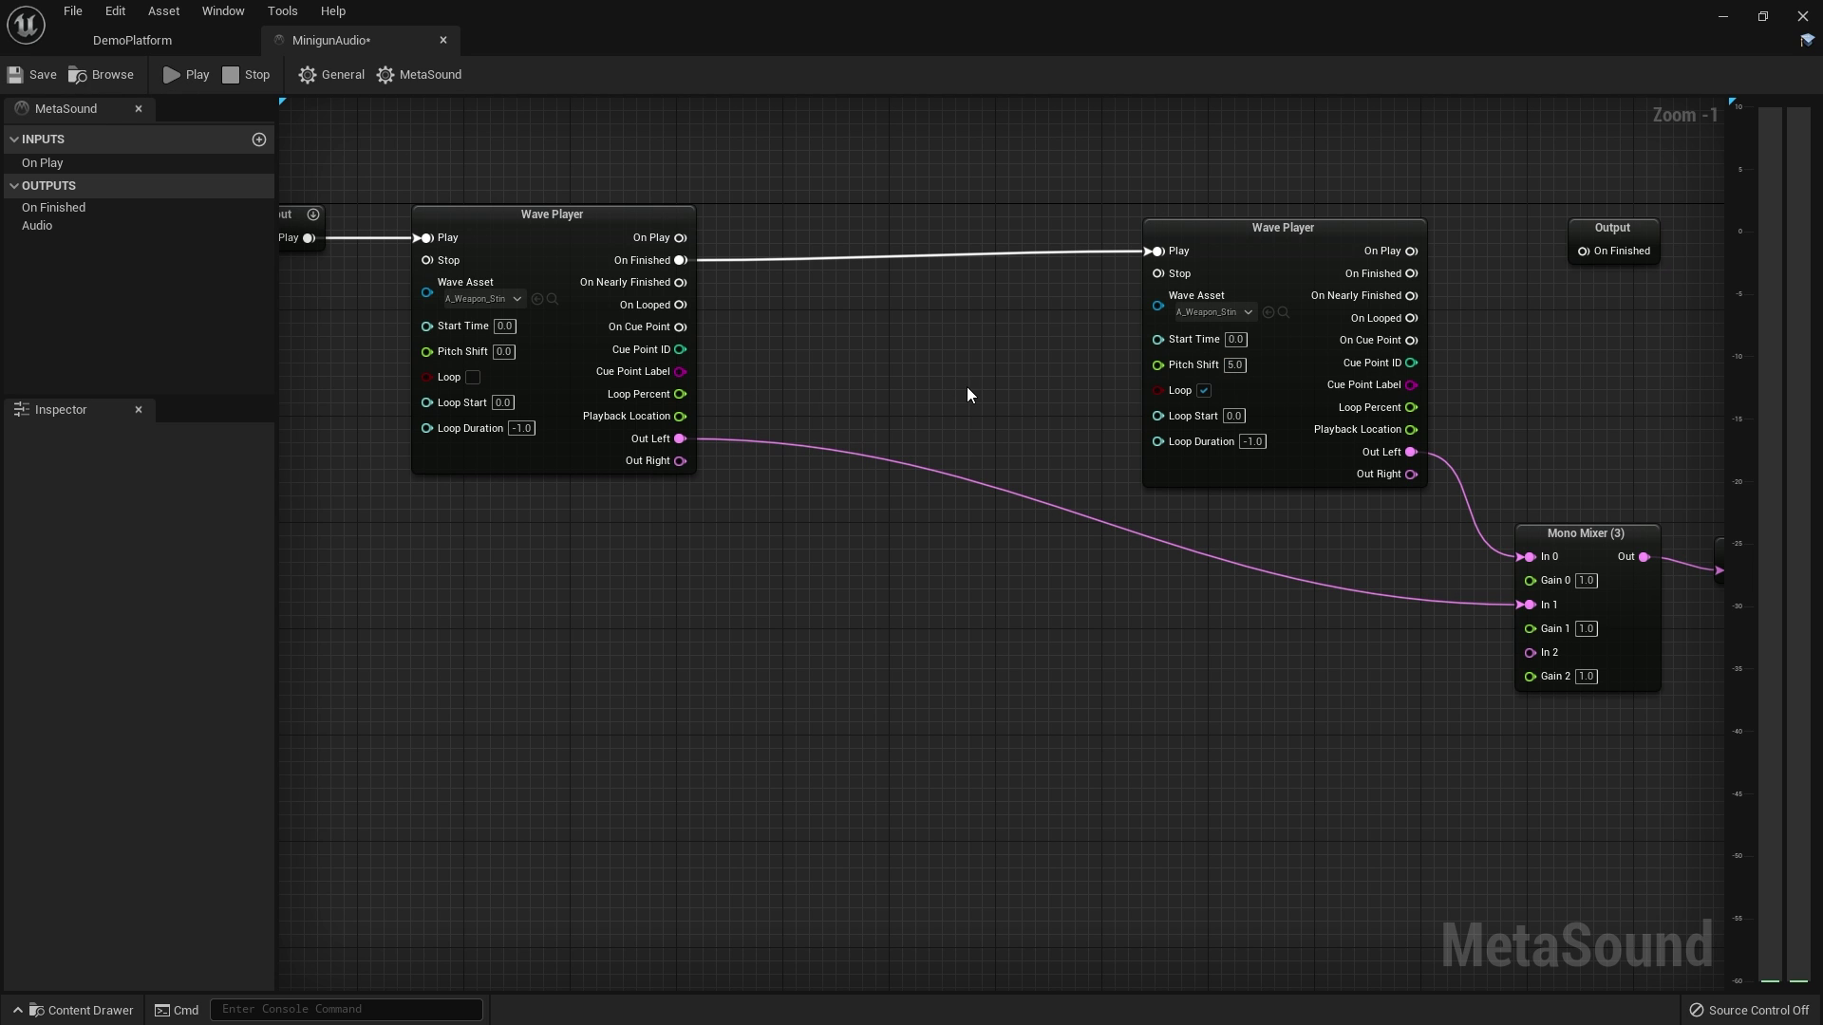
Reset the second Wave Player's Pitch Shift to 0
{"action": "left_click", "coordinate": [1239, 366]}
{"action": "type", "text": "0"}
{"action": "key", "text": "Return"}
{"action": "left_click", "coordinate": [940, 330]}
Add an ADSR Envelope (Float) node triggered by the first Wave Player's On Finished and place it above the gap between the two players
{"action": "right_click_drag", "start_coordinate": [822, 211], "coordinate": [889, 275]}
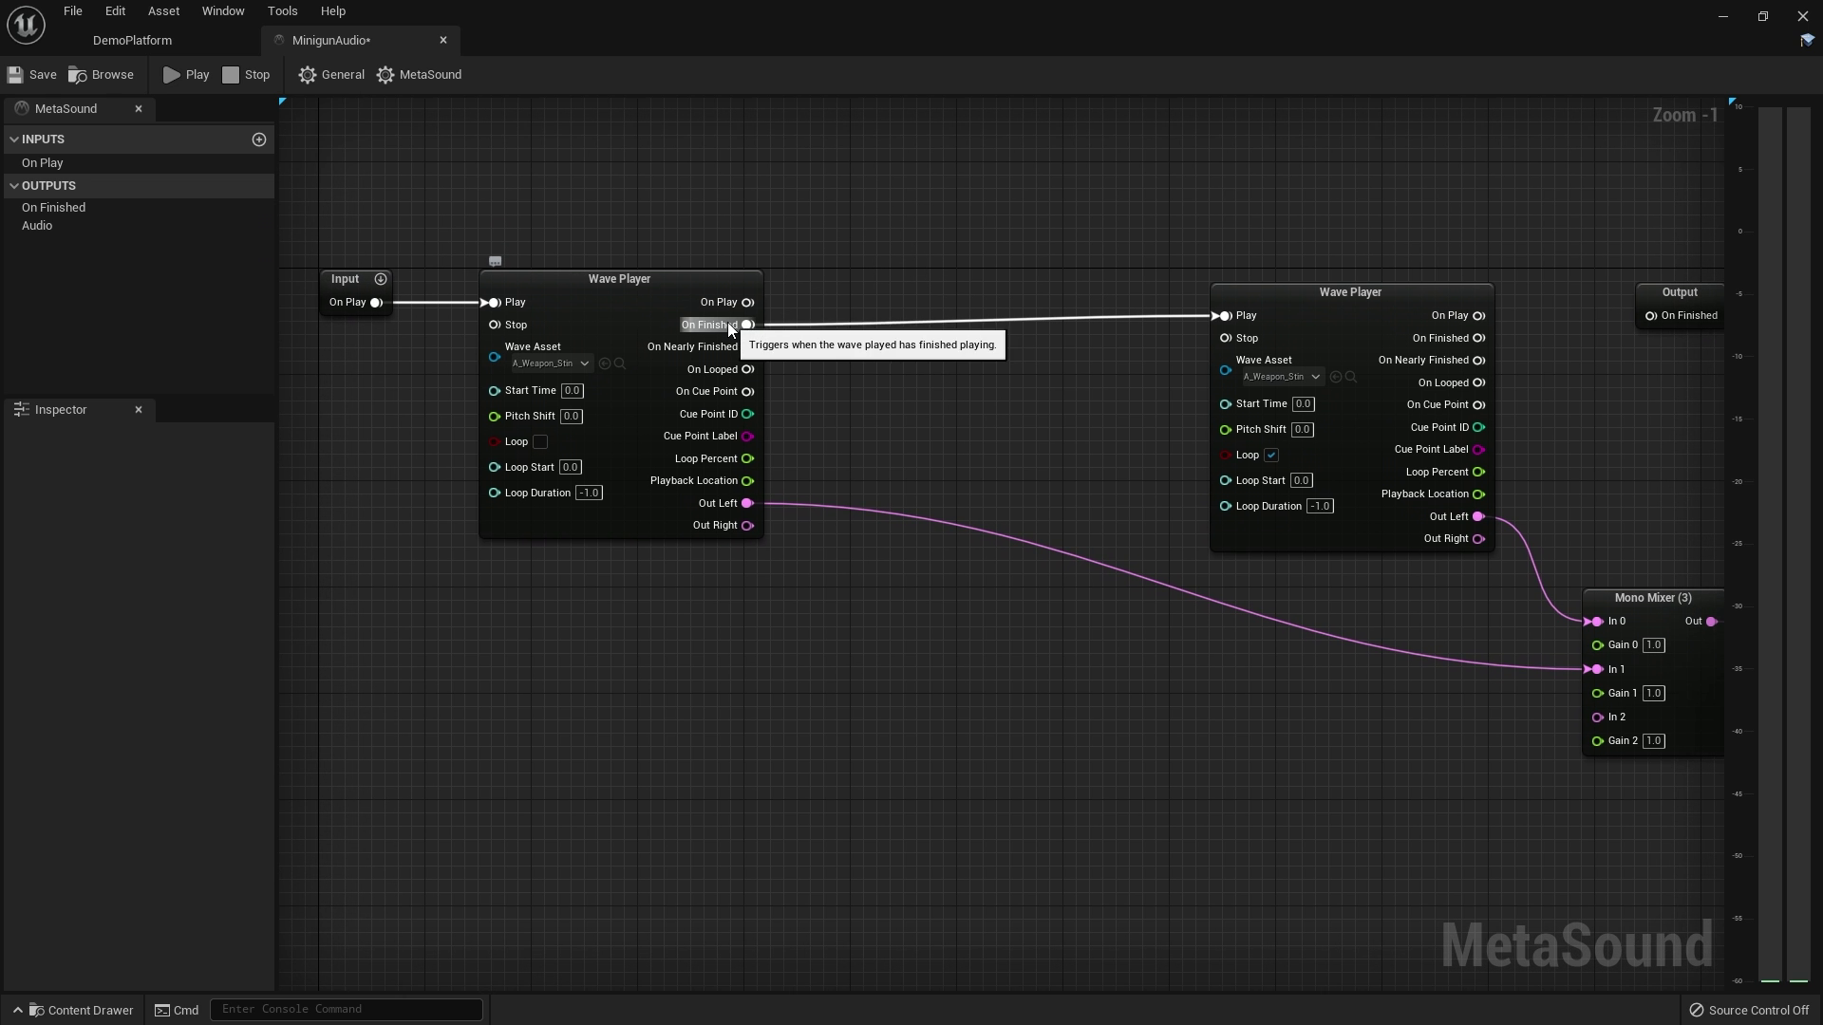
{"action": "right_click_drag", "start_coordinate": [738, 330], "coordinate": [749, 409]}
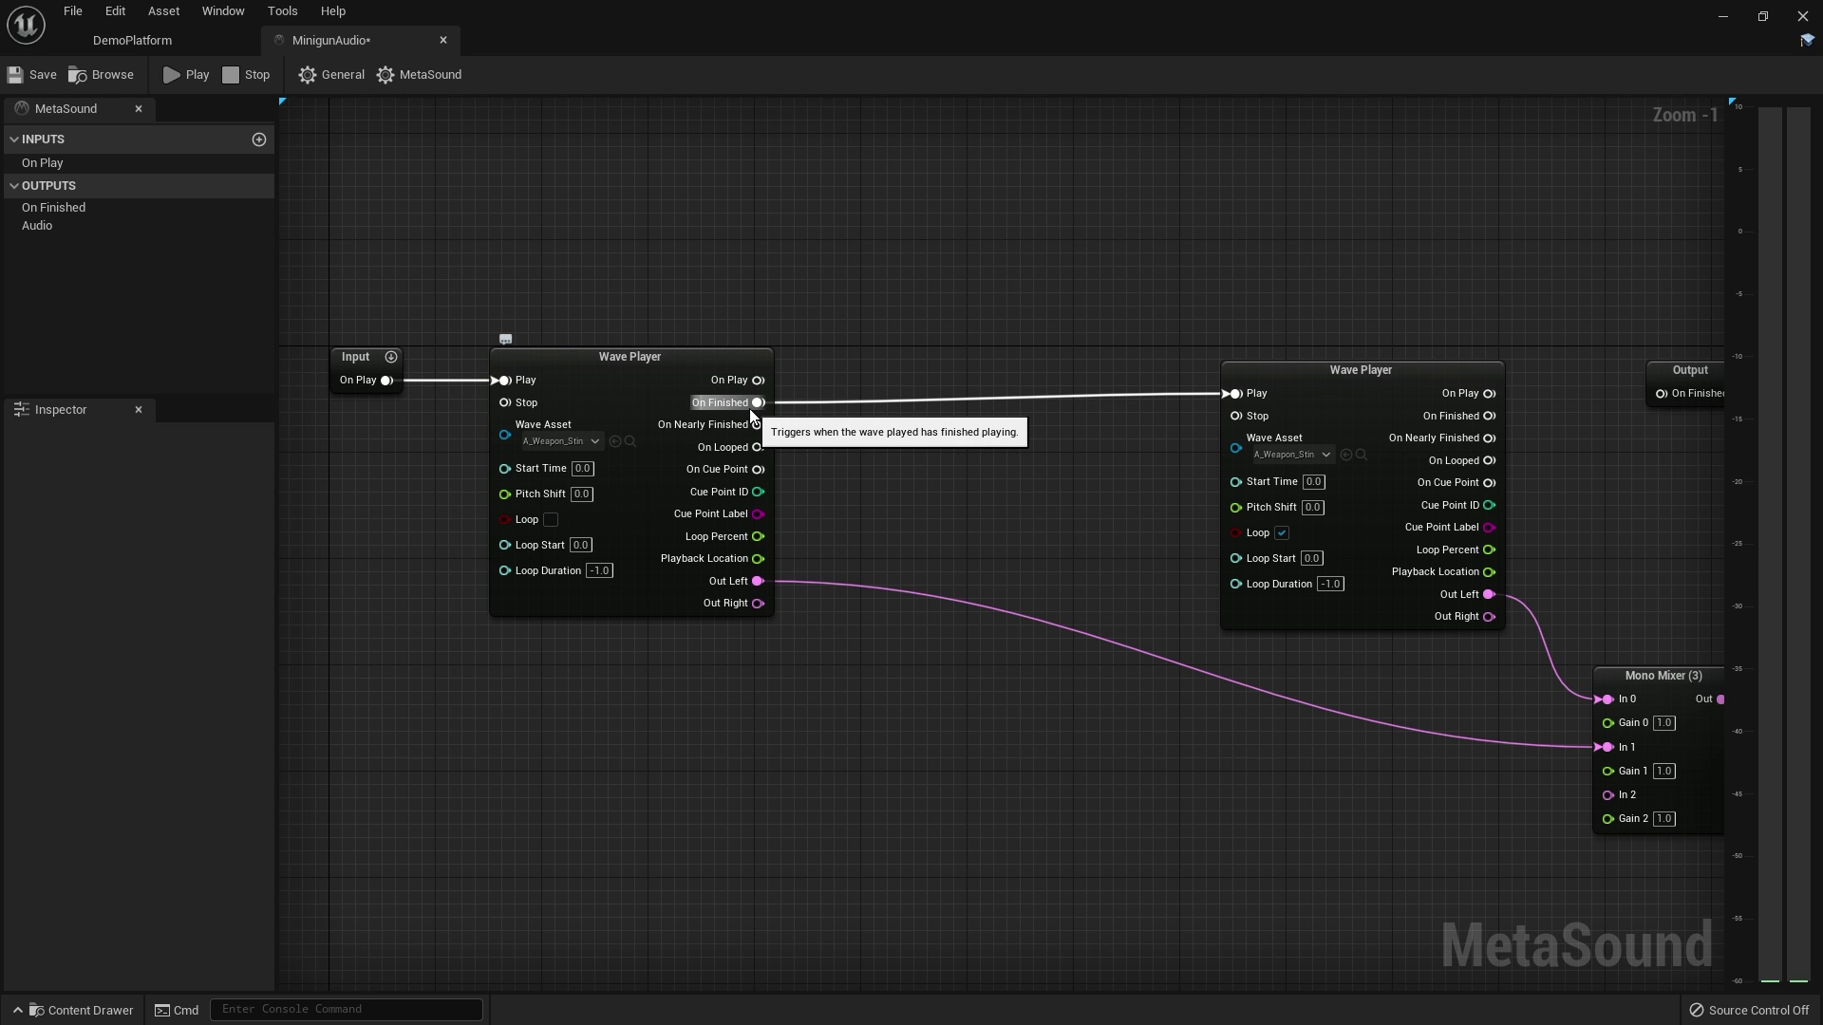
{"action": "left_click_drag", "start_coordinate": [750, 410], "coordinate": [887, 193]}
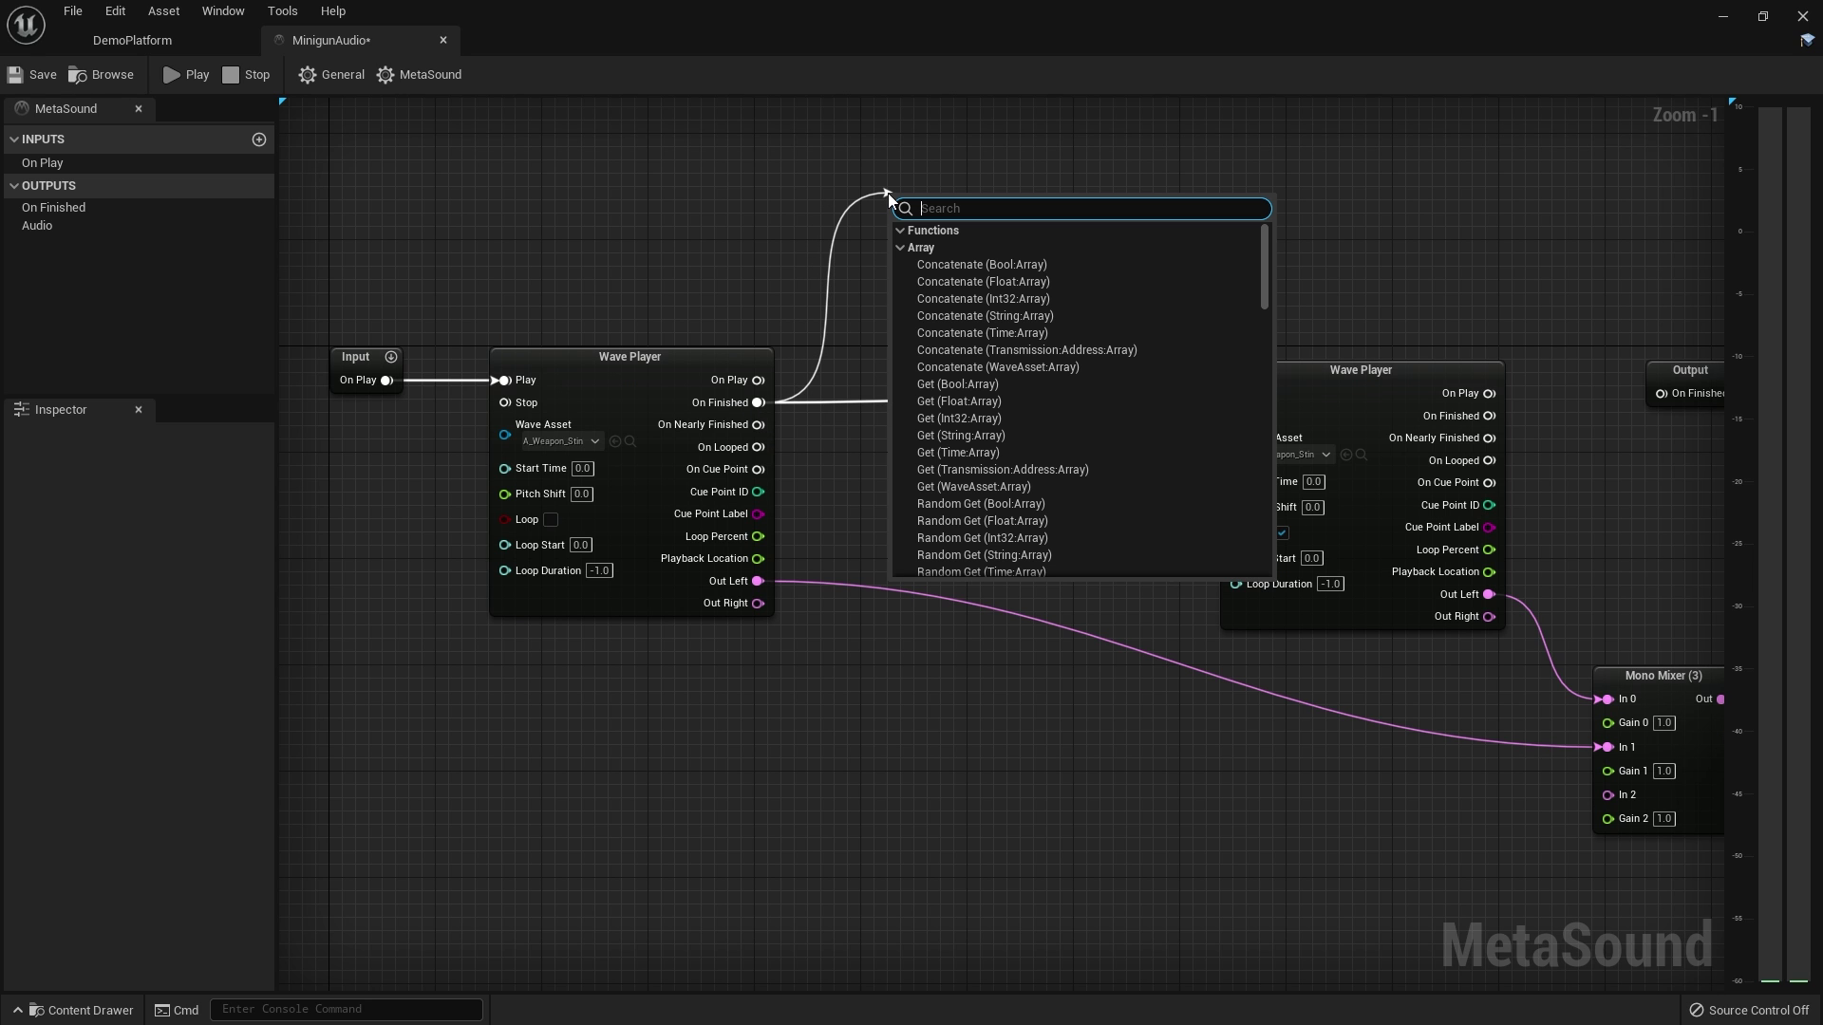
{"action": "type", "text": "envelope"}
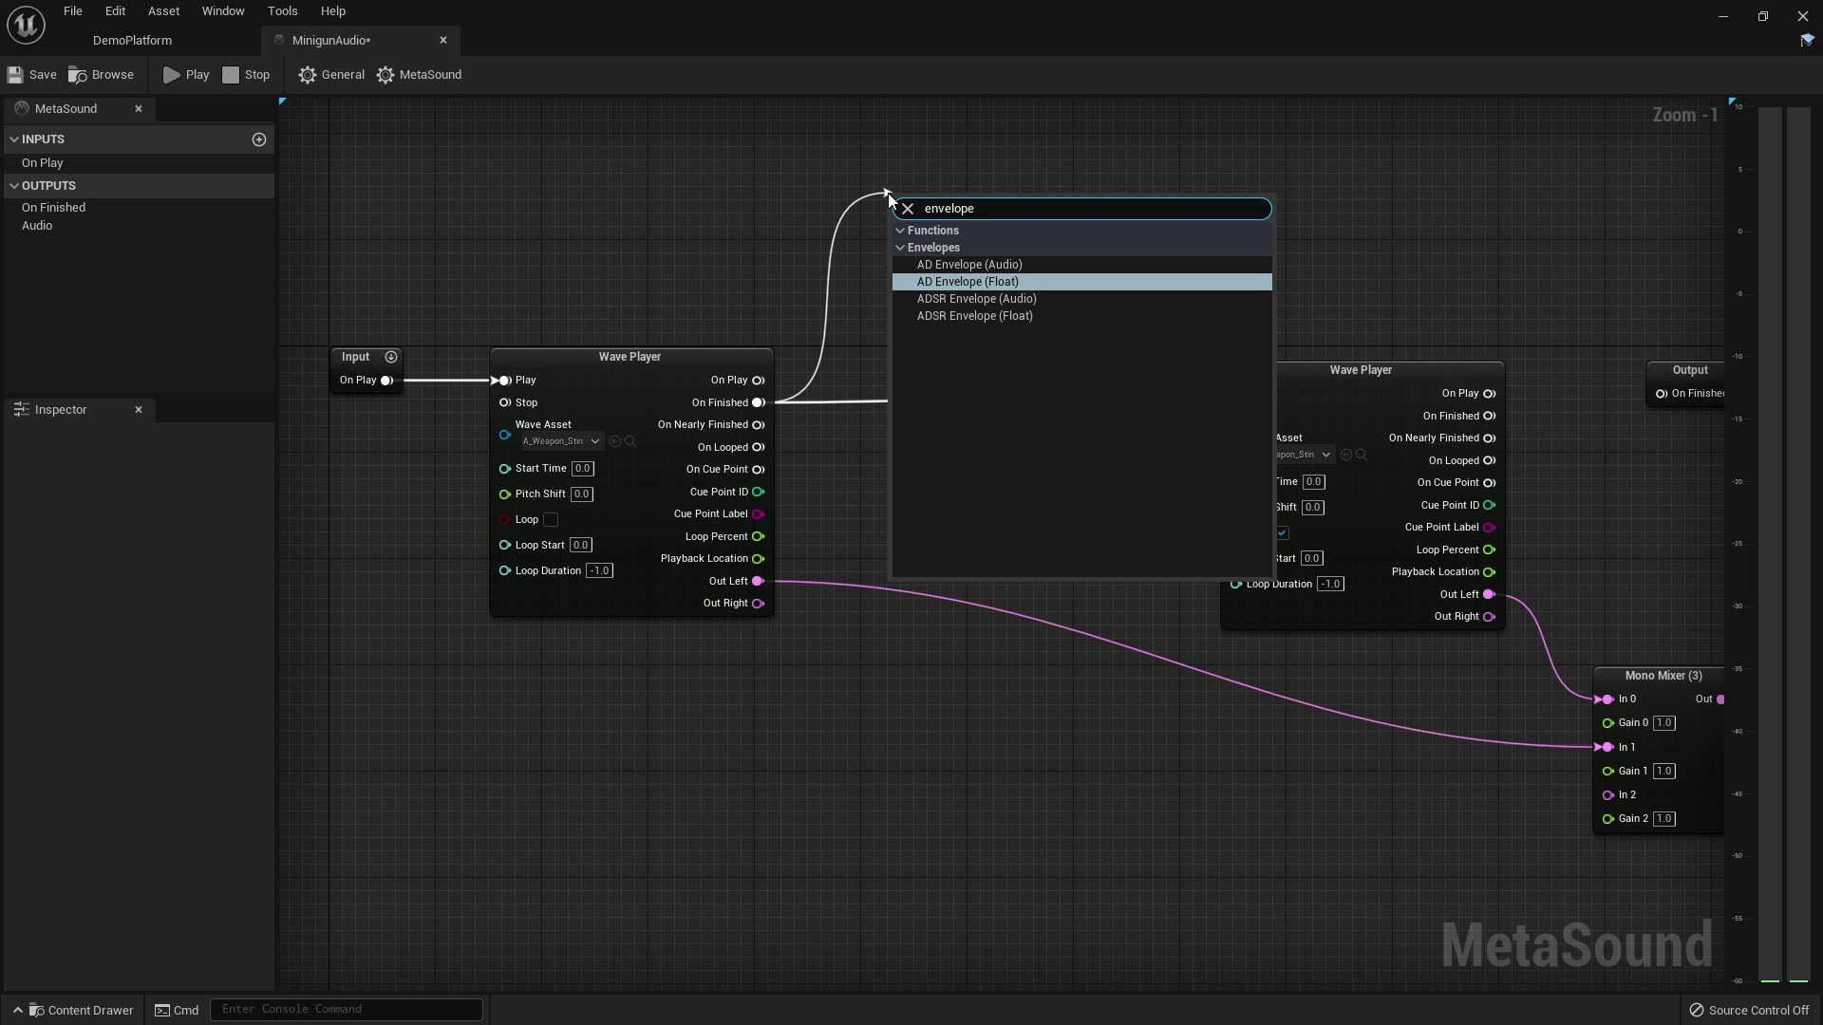
{"action": "key", "text": "Down"}
{"action": "key", "text": "Down"}
{"action": "key", "text": "Return"}
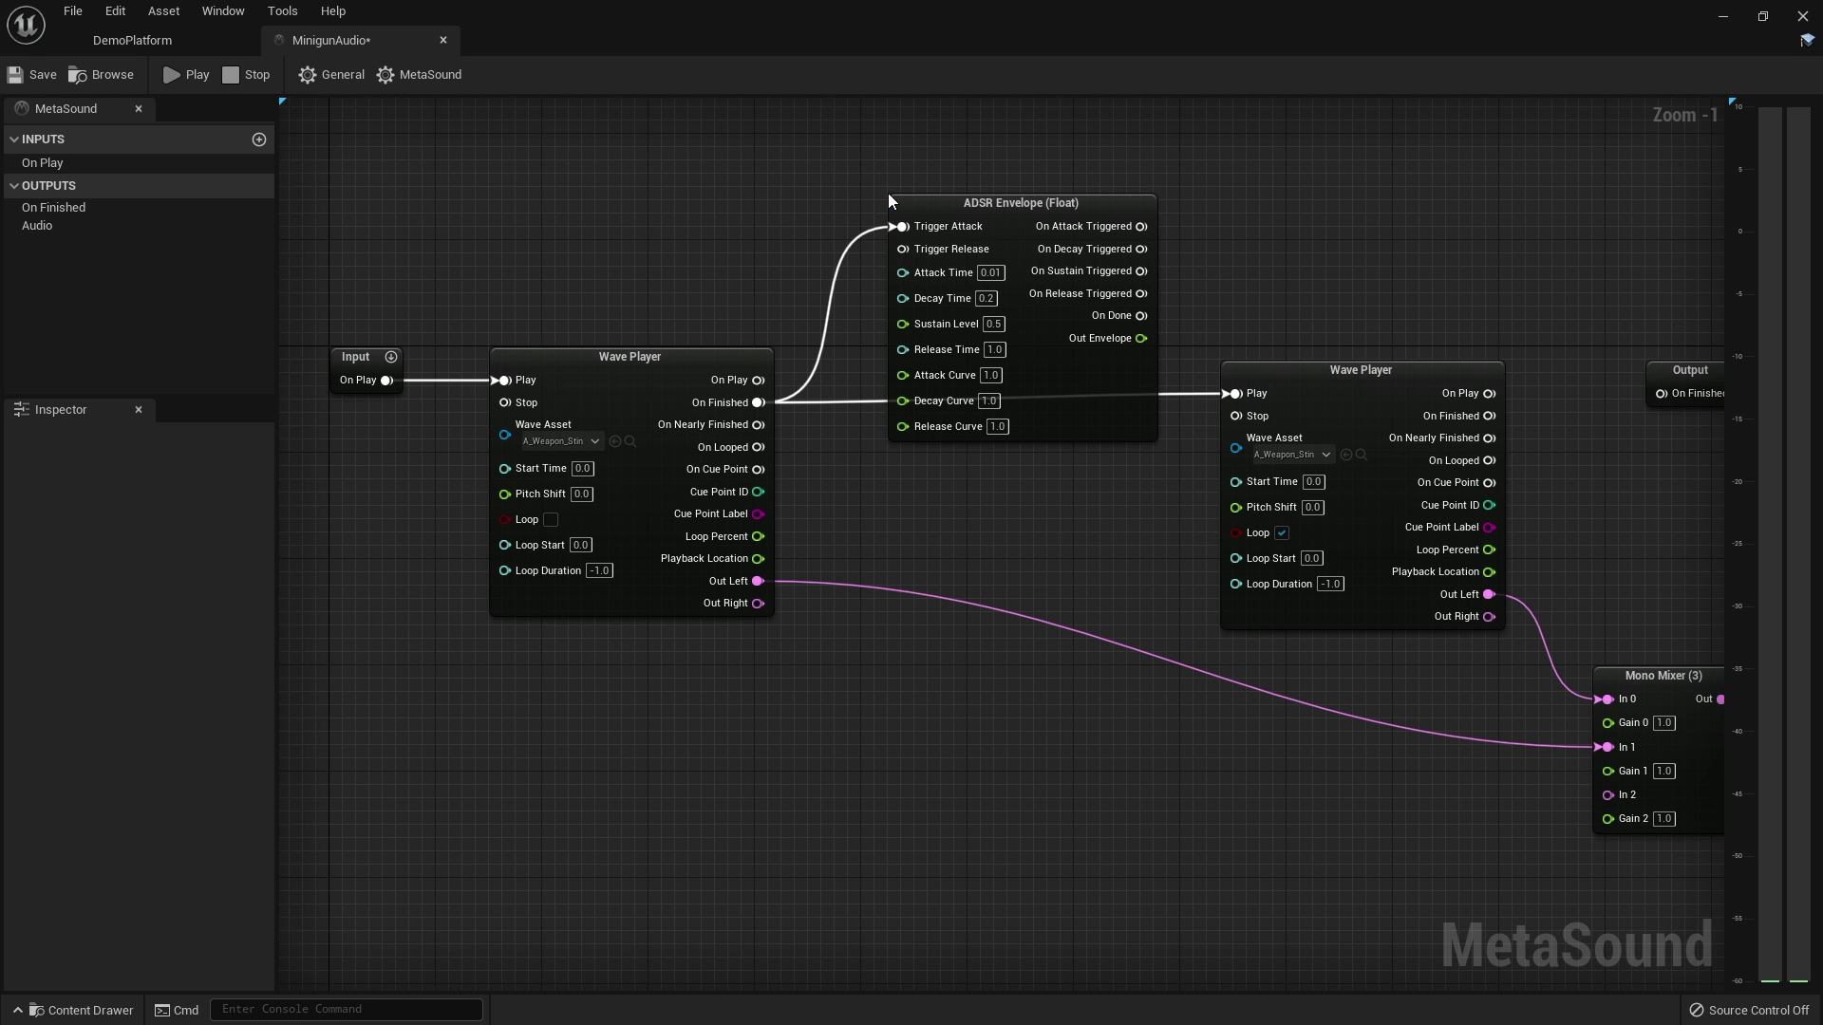
{"action": "left_click_drag", "start_coordinate": [1073, 366], "coordinate": [1027, 317]}
{"action": "left_click", "coordinate": [1158, 201]}
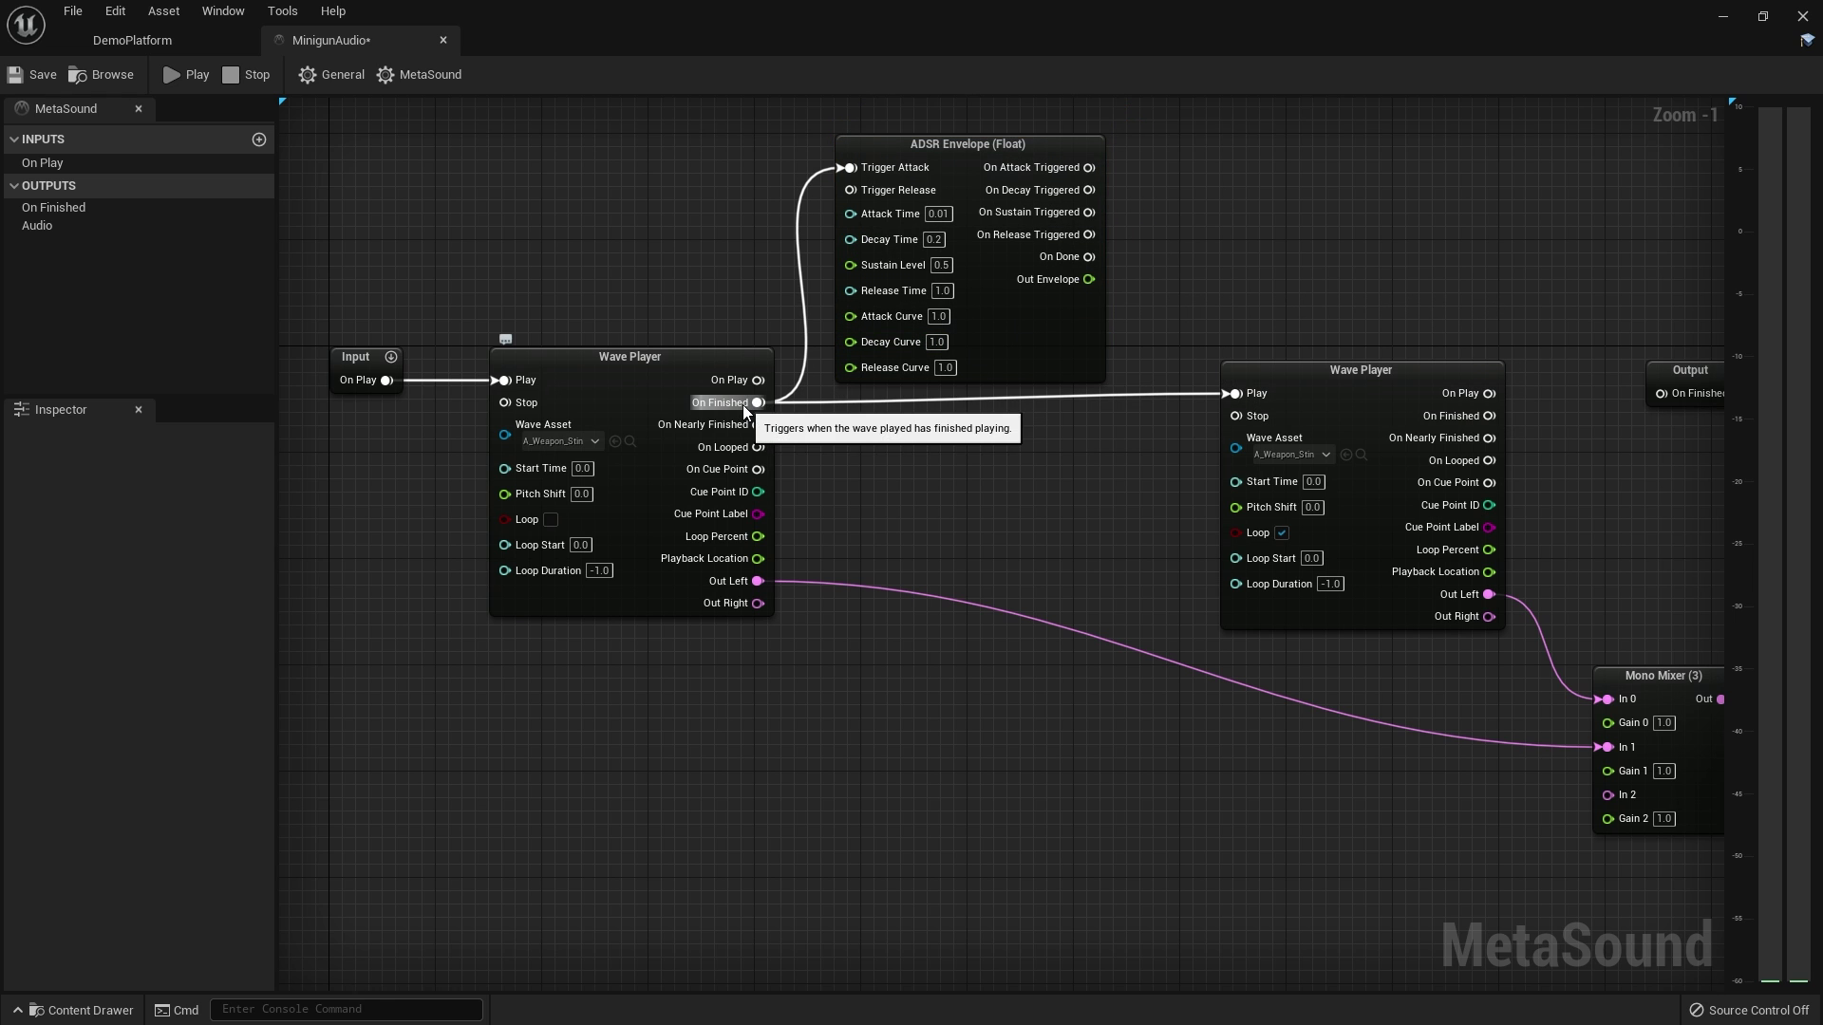
Set the ADSR Envelope's Attack Time to 5 and its Sustain Level to 1
{"action": "mouse_move", "coordinate": [986, 331]}
{"action": "left_mouse_down"}
{"action": "mouse_move", "coordinate": [1040, 317]}
{"action": "mouse_move", "coordinate": [1009, 329]}
{"action": "left_mouse_up"}
{"action": "left_click", "coordinate": [952, 215]}
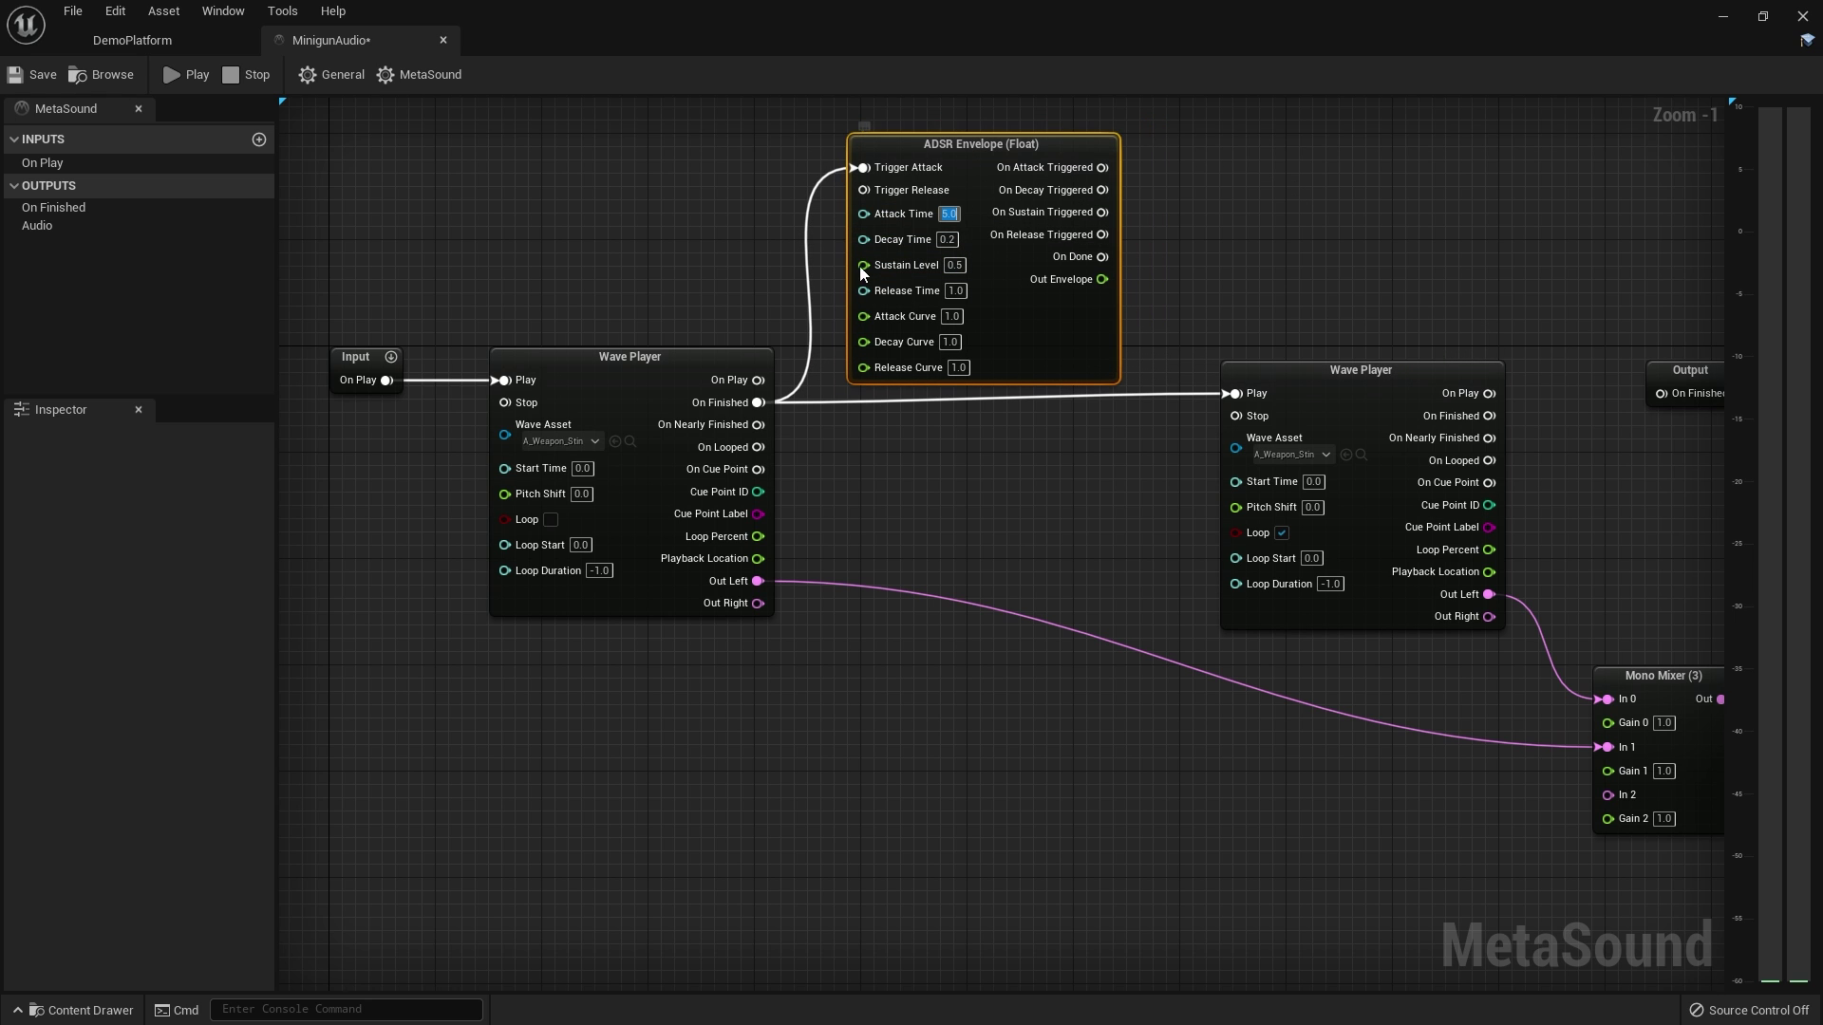
{"action": "left_click", "coordinate": [954, 265]}
{"action": "type", "text": "1"}
{"action": "key", "text": "Return"}
Connect the envelope's Out Envelope directly to the second Wave Player's Pitch Shift
{"action": "left_click", "coordinate": [1240, 295]}
{"action": "right_click_drag", "start_coordinate": [1384, 276], "coordinate": [1435, 285]}
{"action": "left_click_drag", "start_coordinate": [1126, 284], "coordinate": [1261, 513]}
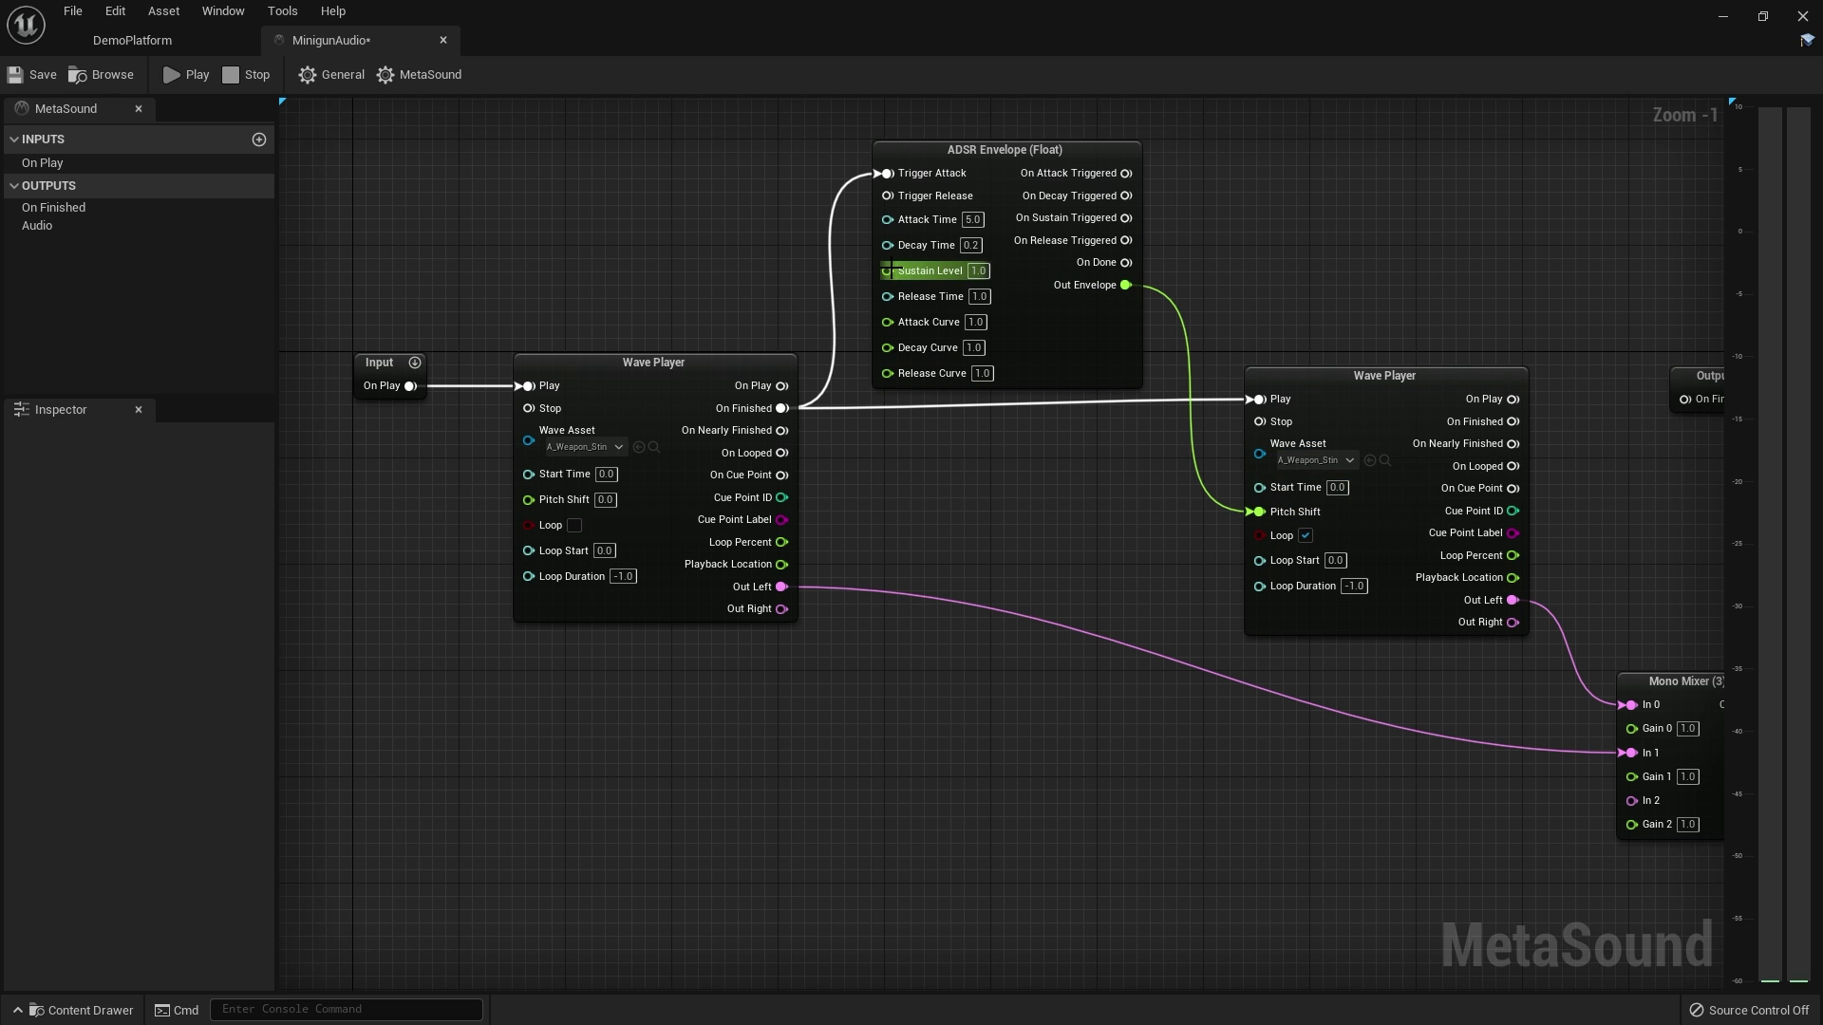
Move the On Play input, first Wave Player and ADSR Envelope together away from the second Wave Player to widen the gap
{"action": "left_click_drag", "start_coordinate": [1027, 749], "coordinate": [423, 349]}
{"action": "left_click_drag", "start_coordinate": [1068, 347], "coordinate": [849, 343]}
{"action": "left_click", "coordinate": [919, 437]}
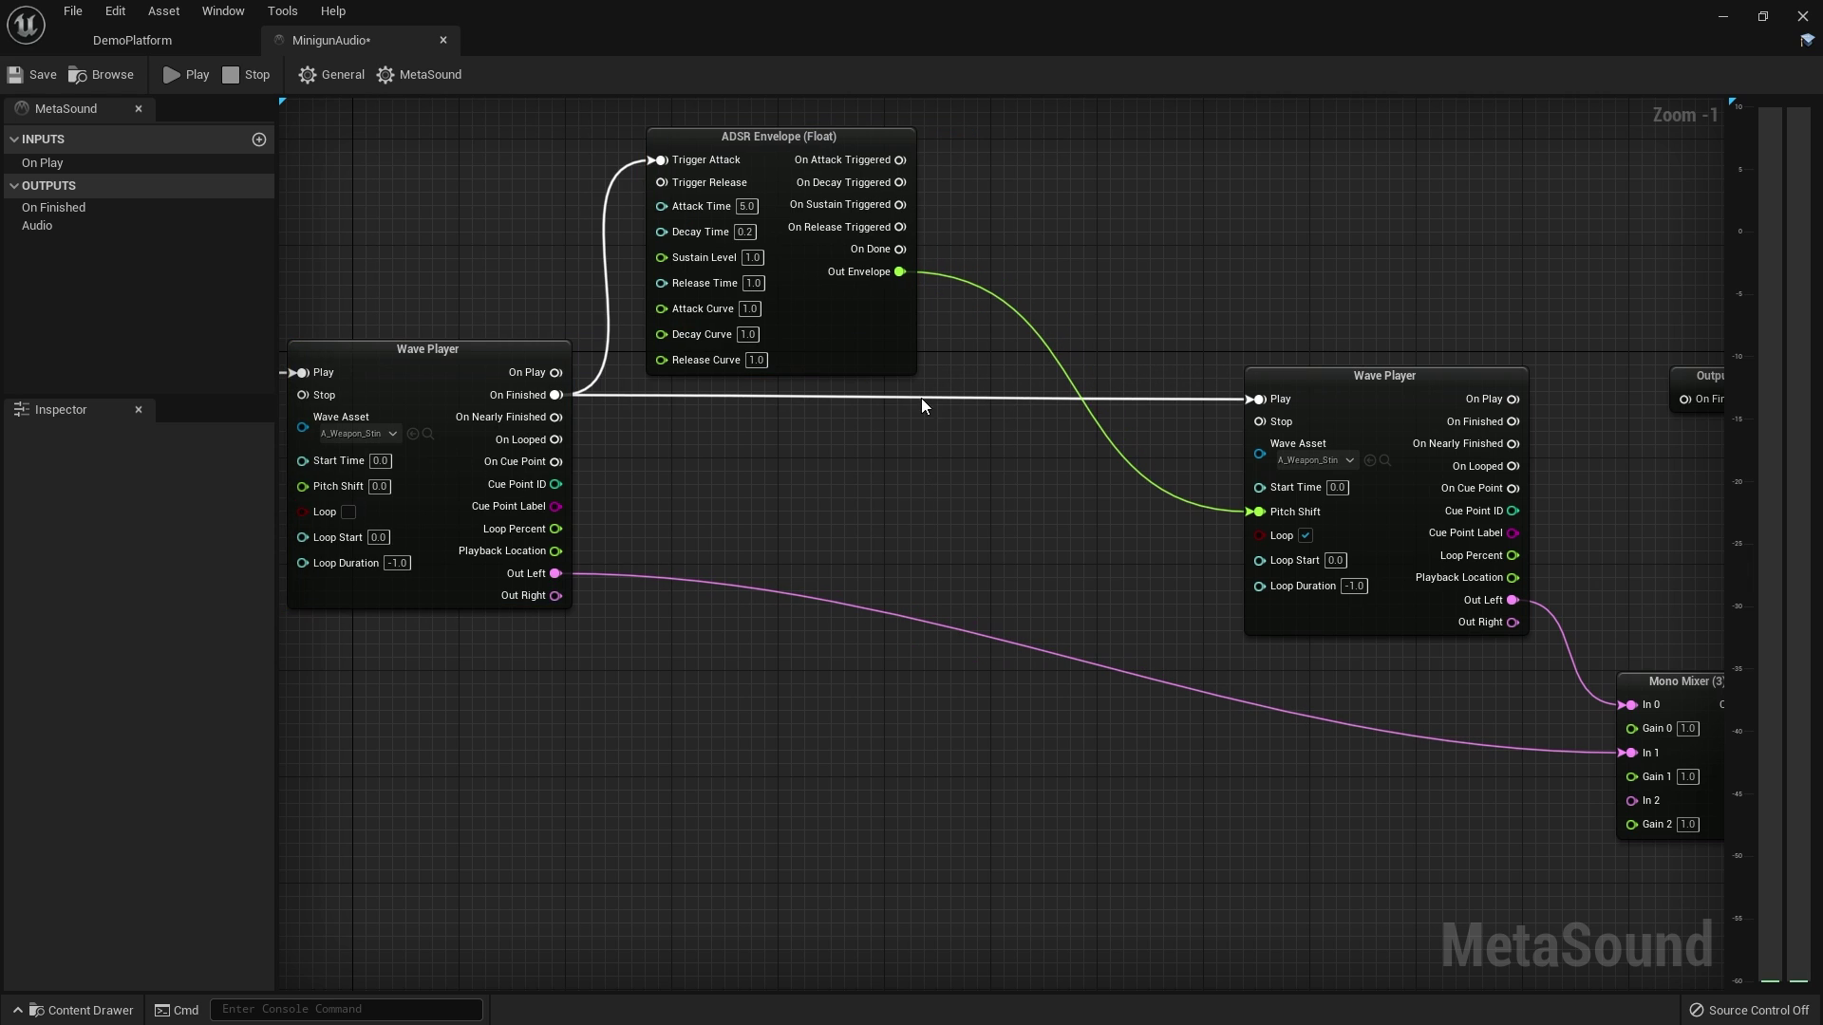
Add a Multiply (Float) node fed by Out Envelope and set its second factor to 2.5
{"action": "left_click_drag", "start_coordinate": [900, 272], "coordinate": [972, 262]}
{"action": "type", "text": "*"}
{"action": "key", "text": "BackSpace"}
{"action": "type", "text": "muy"}
{"action": "key", "text": "BackSpace"}
{"action": "type", "text": "lt"}
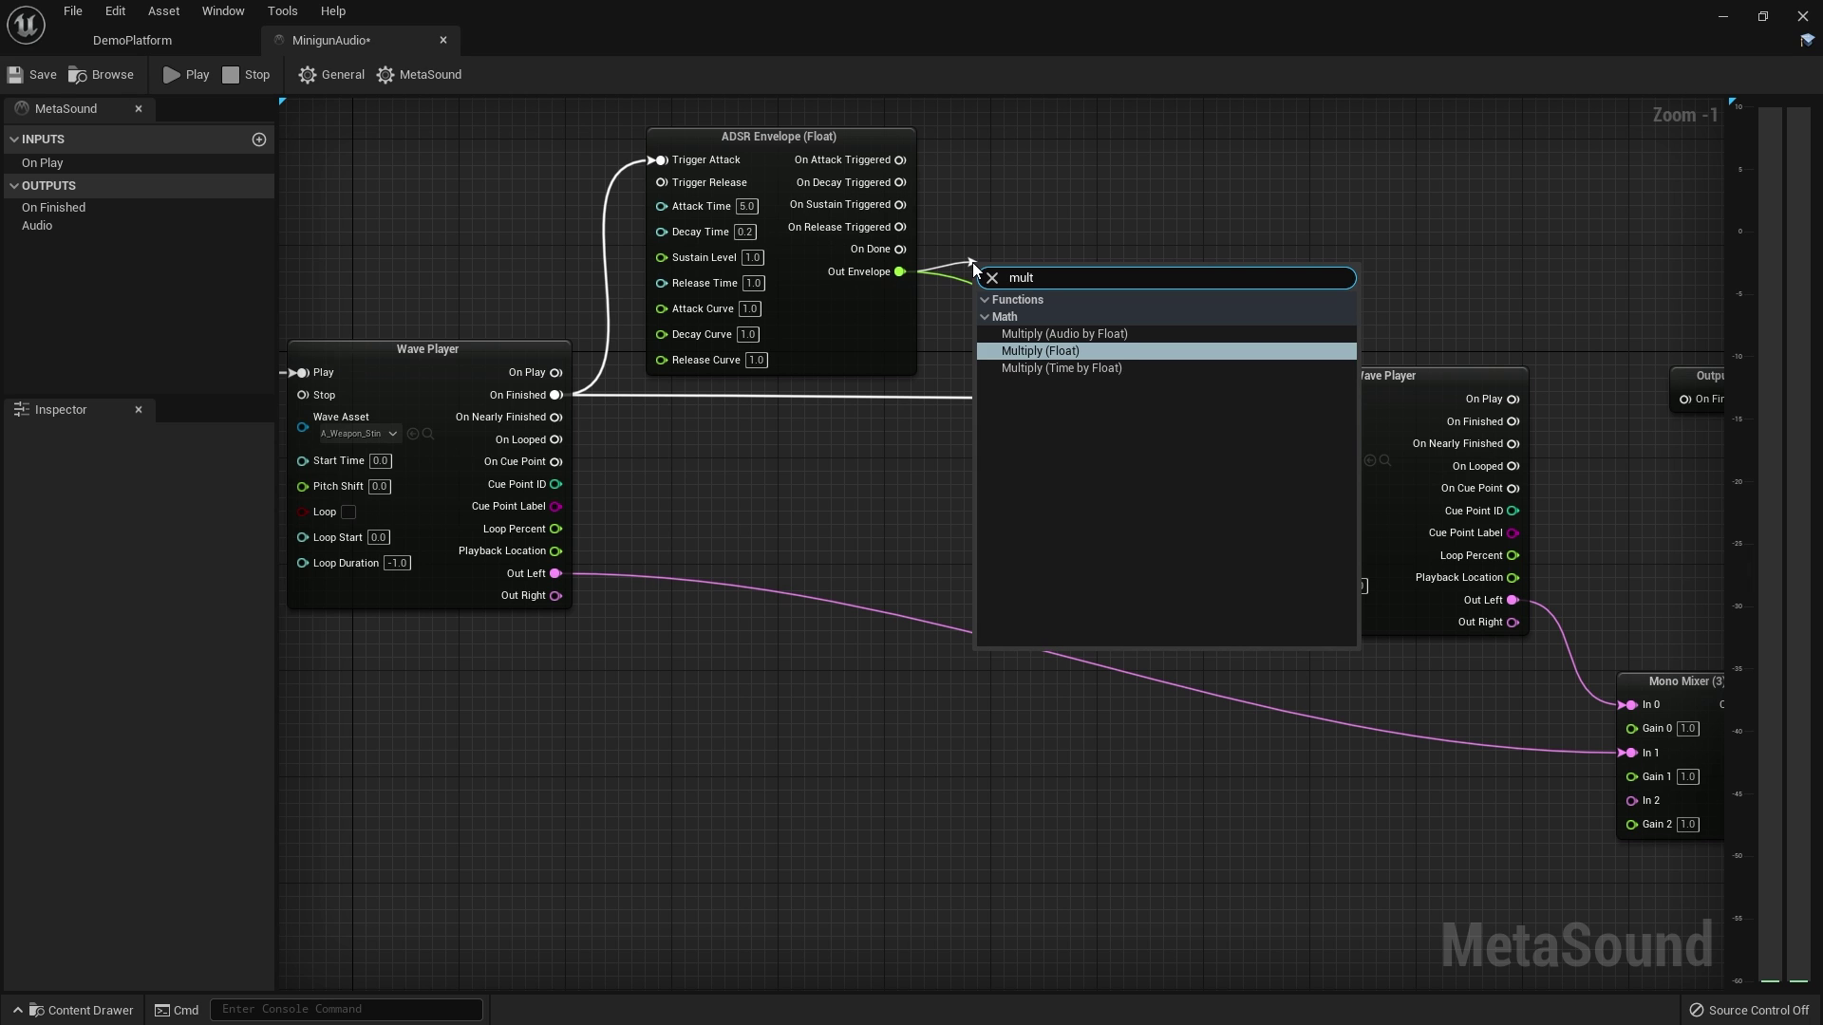
{"action": "key", "text": "Return"}
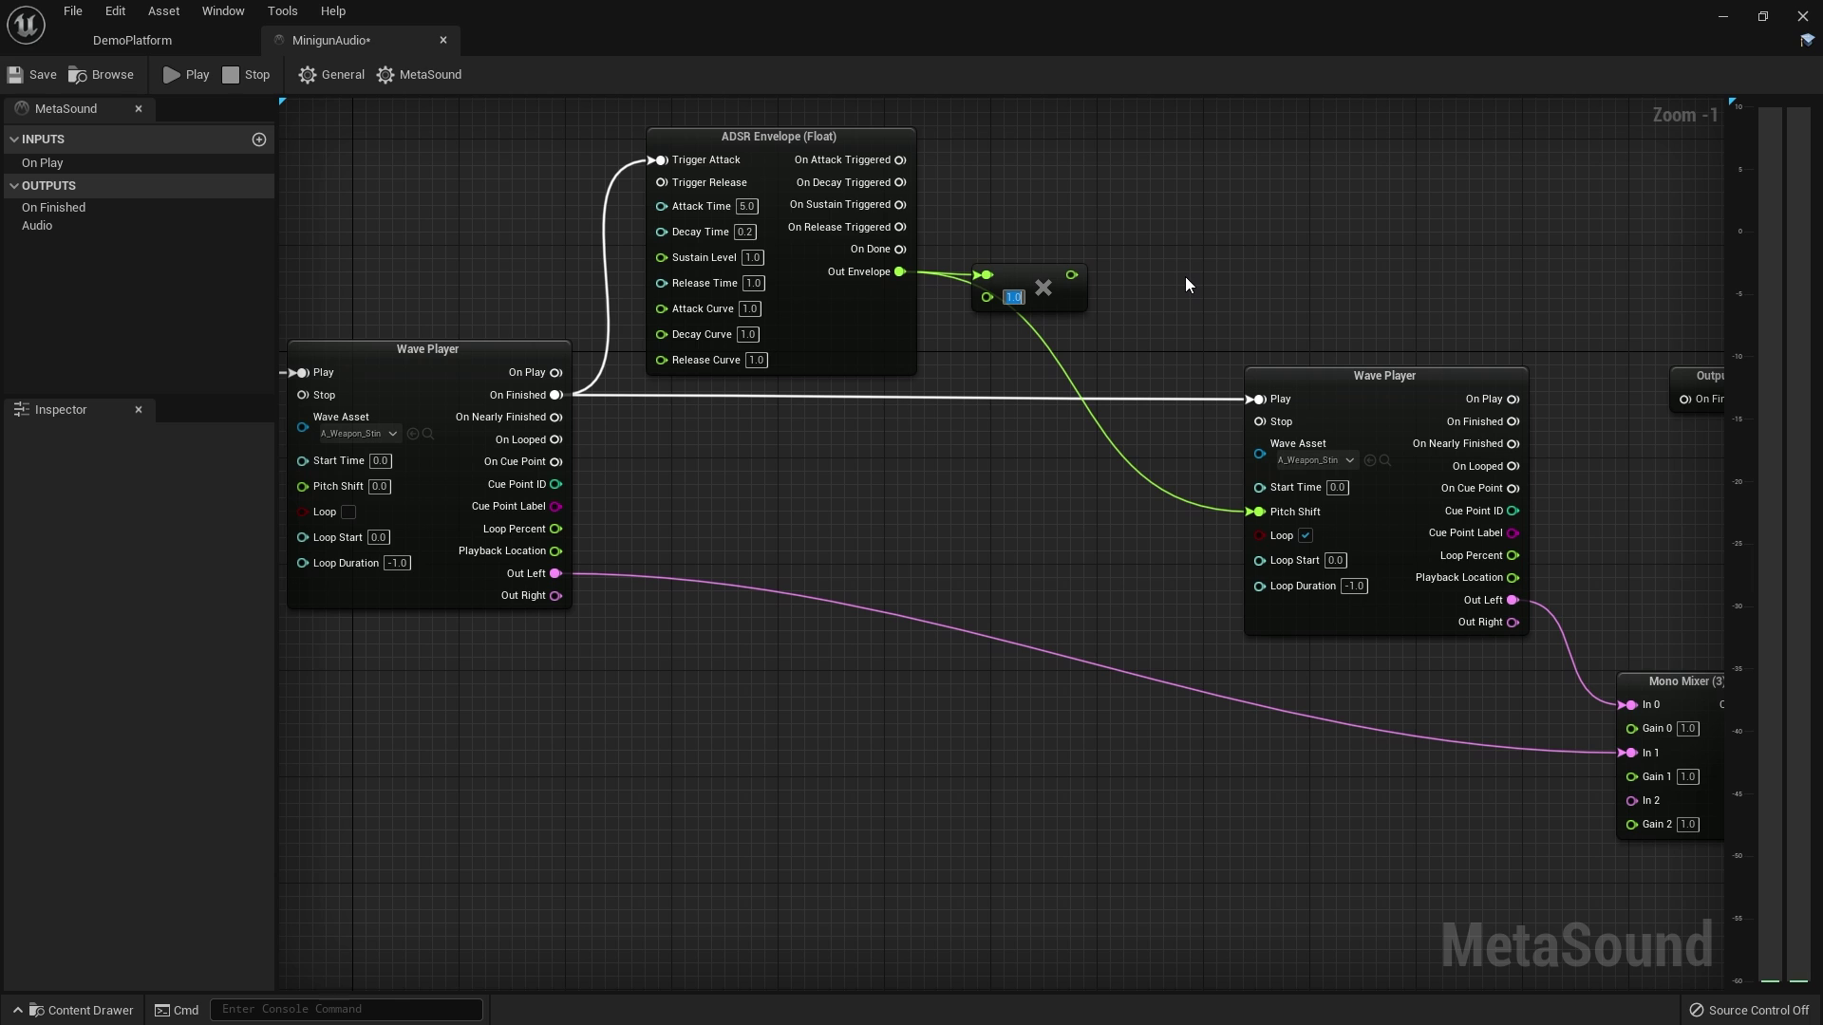
{"action": "type", "text": "2.58"}
{"action": "key", "text": "BackSpace"}
{"action": "key", "text": "Return"}
Drive the second Wave Player's Pitch Shift from the Multiply output, then preview the MetaSound and stop it
{"action": "left_click_drag", "start_coordinate": [1259, 511], "coordinate": [1072, 275]}
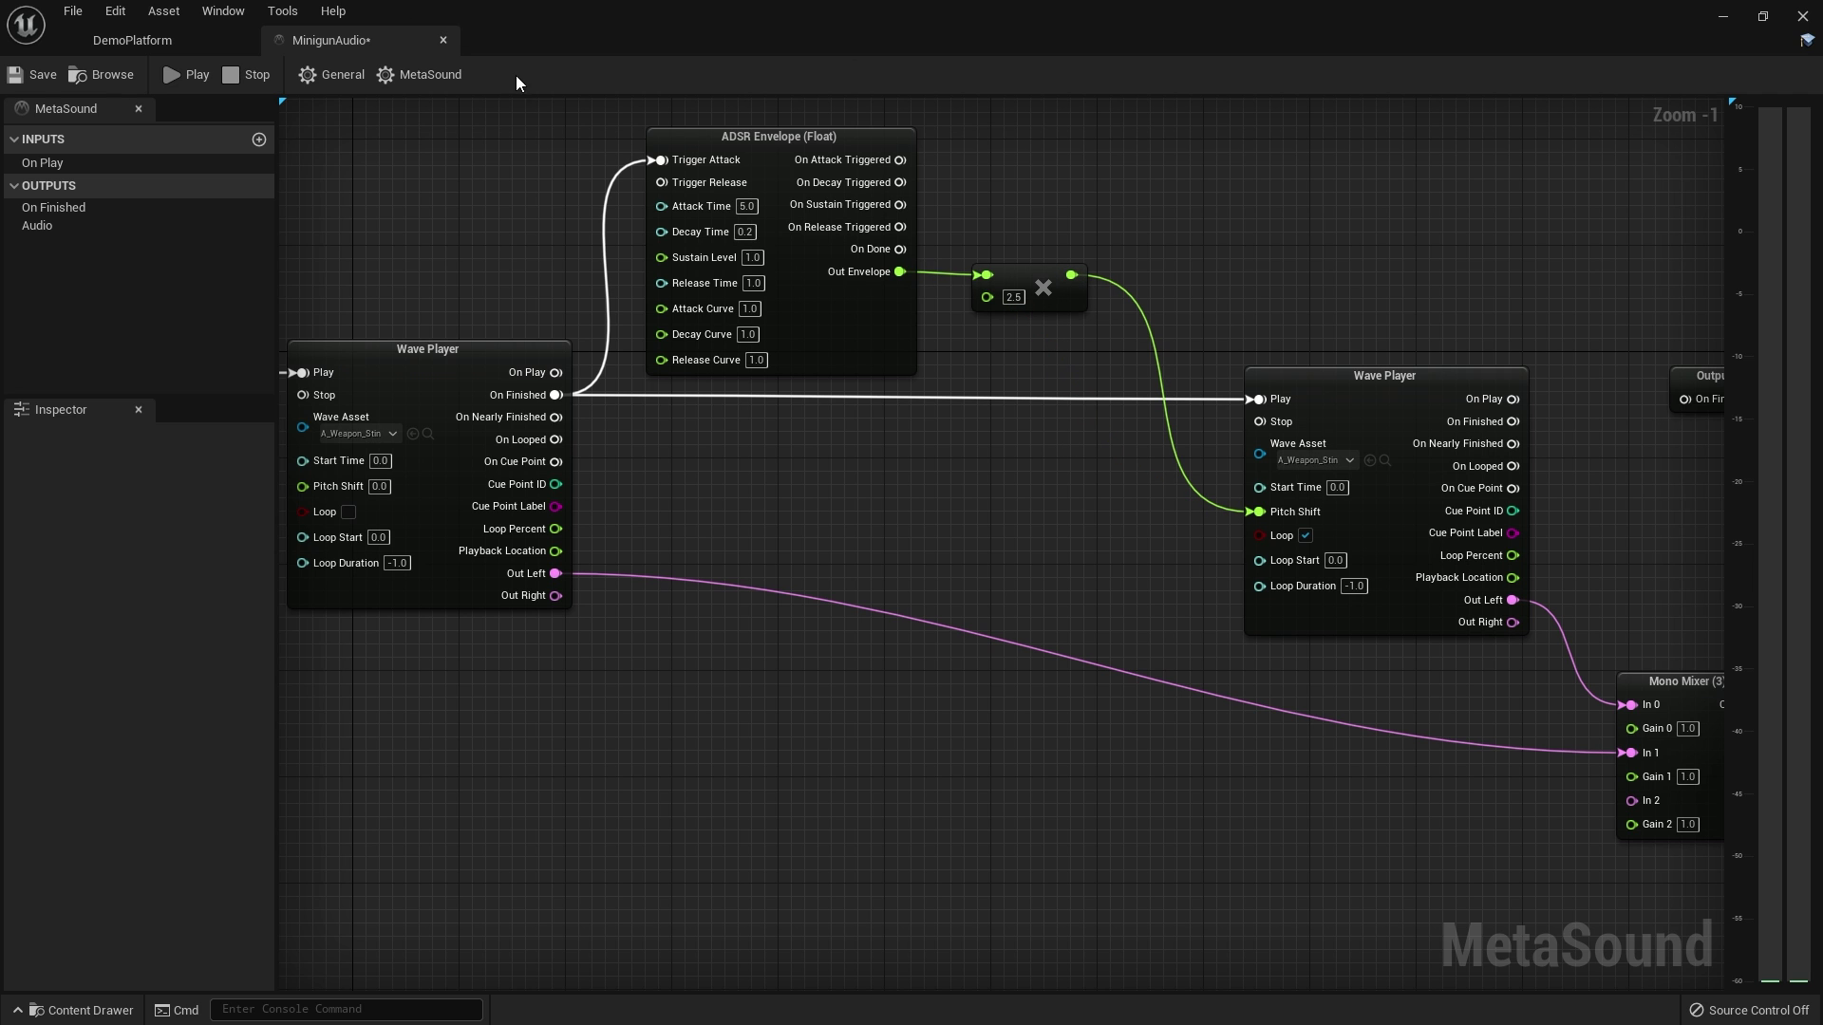
{"action": "left_click", "coordinate": [198, 75]}
{"action": "right_click_drag", "start_coordinate": [911, 496], "coordinate": [993, 498]}
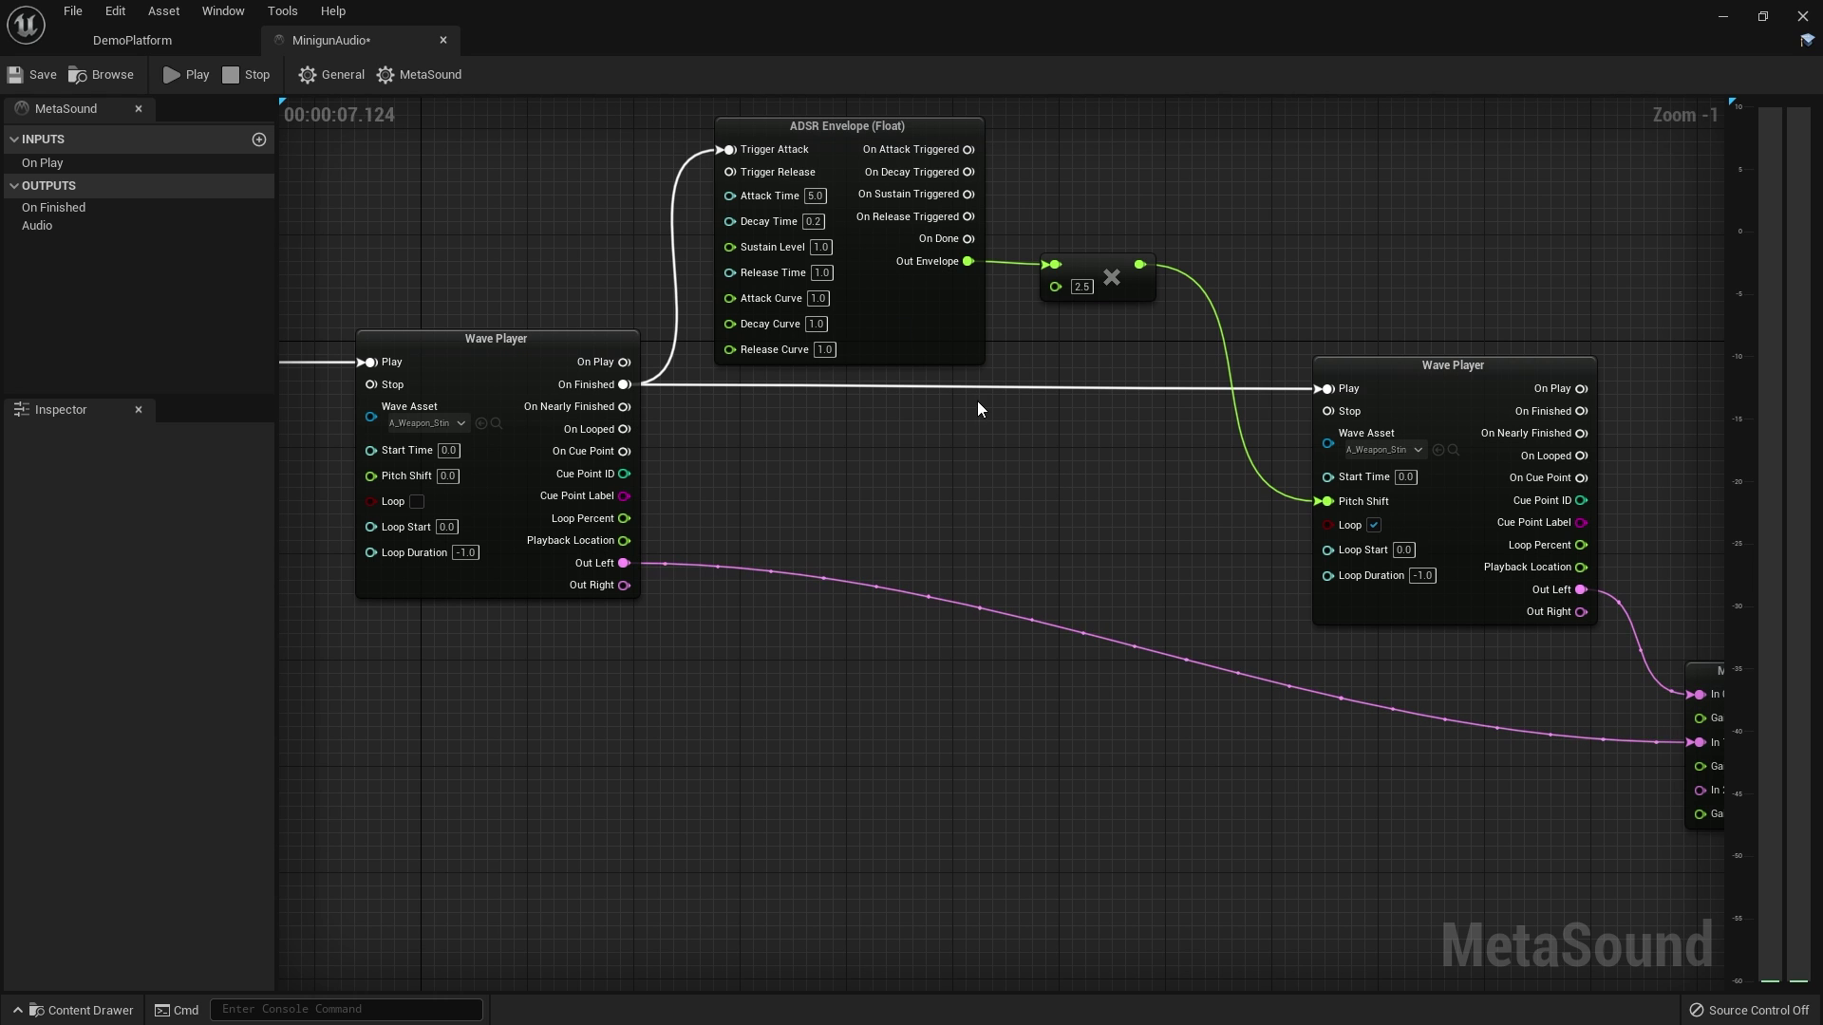
{"action": "left_click", "coordinate": [230, 75]}
Paste a copy of the first Wave Player below it and assign A_Weapon_Stinger_BarrelWindStop01 as its Wave Asset
{"action": "scroll", "coordinate": [936, 570], "scroll_direction": "down", "scroll_amount": 1}
{"action": "left_click_drag", "start_coordinate": [835, 631], "coordinate": [655, 481]}
{"action": "right_click_drag", "start_coordinate": [739, 660], "coordinate": [707, 577]}
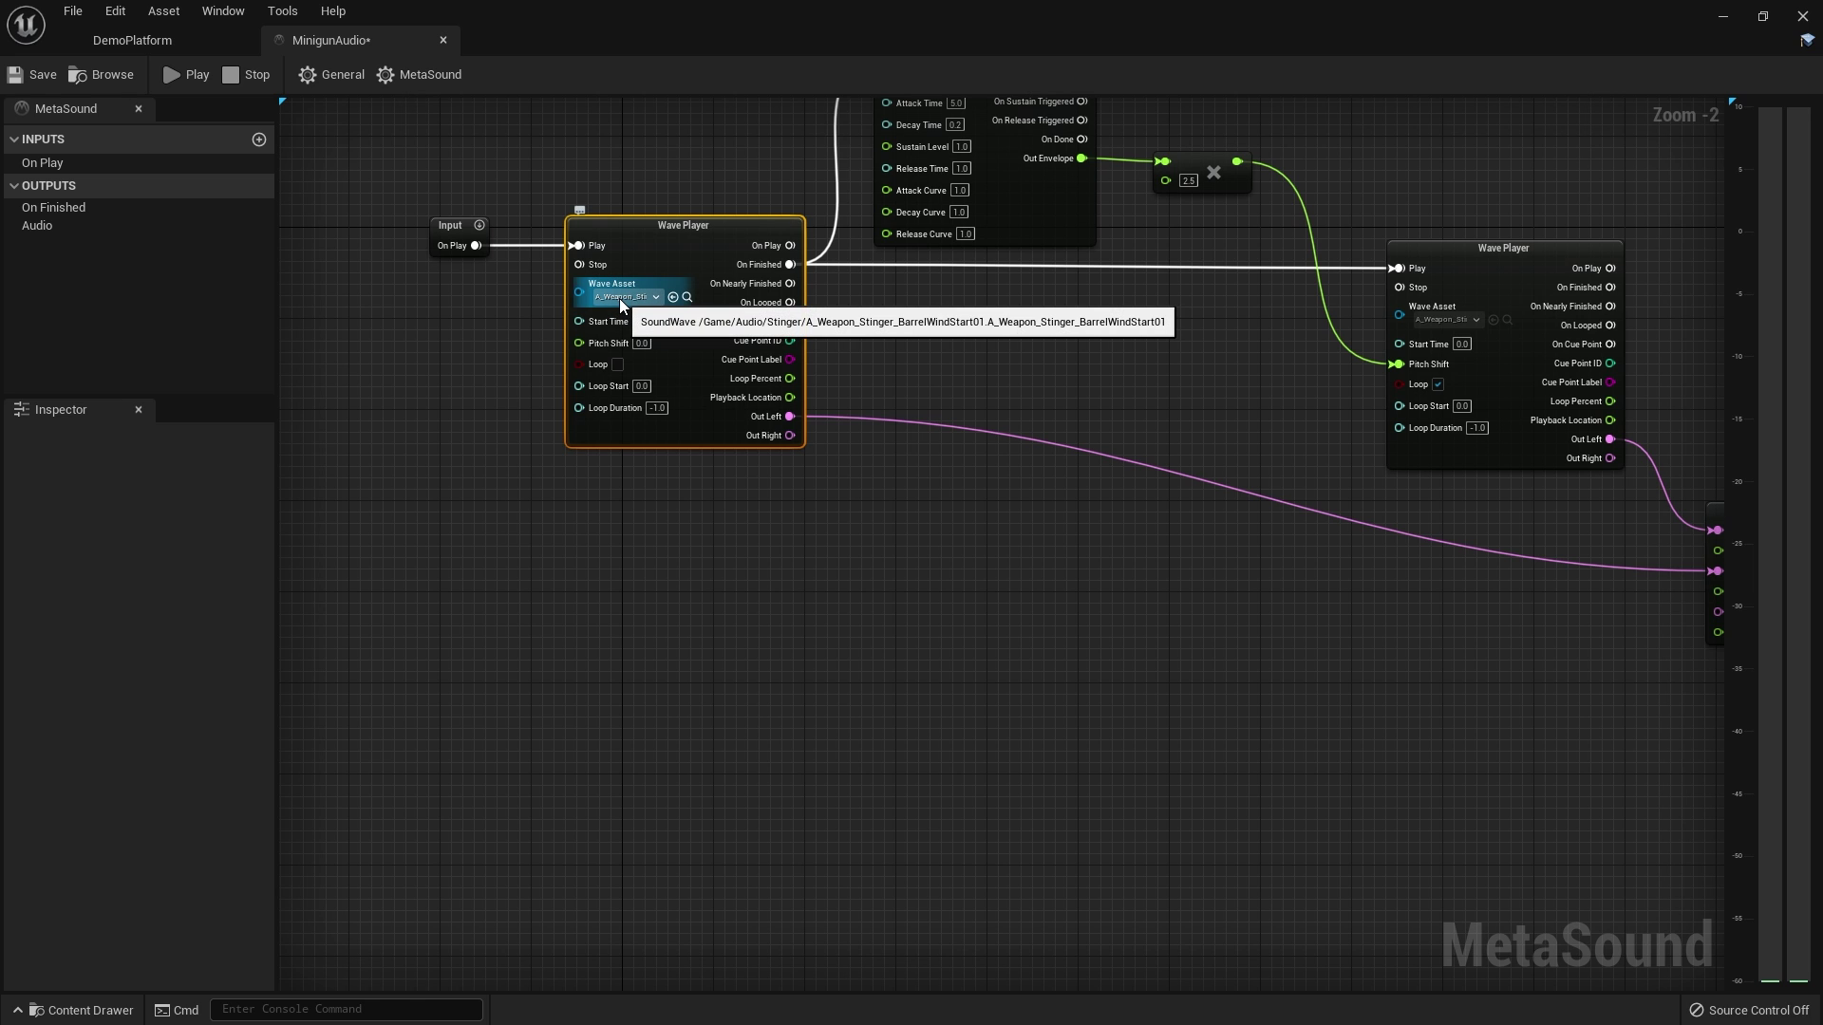
{"action": "key", "text": "ctrl+v"}
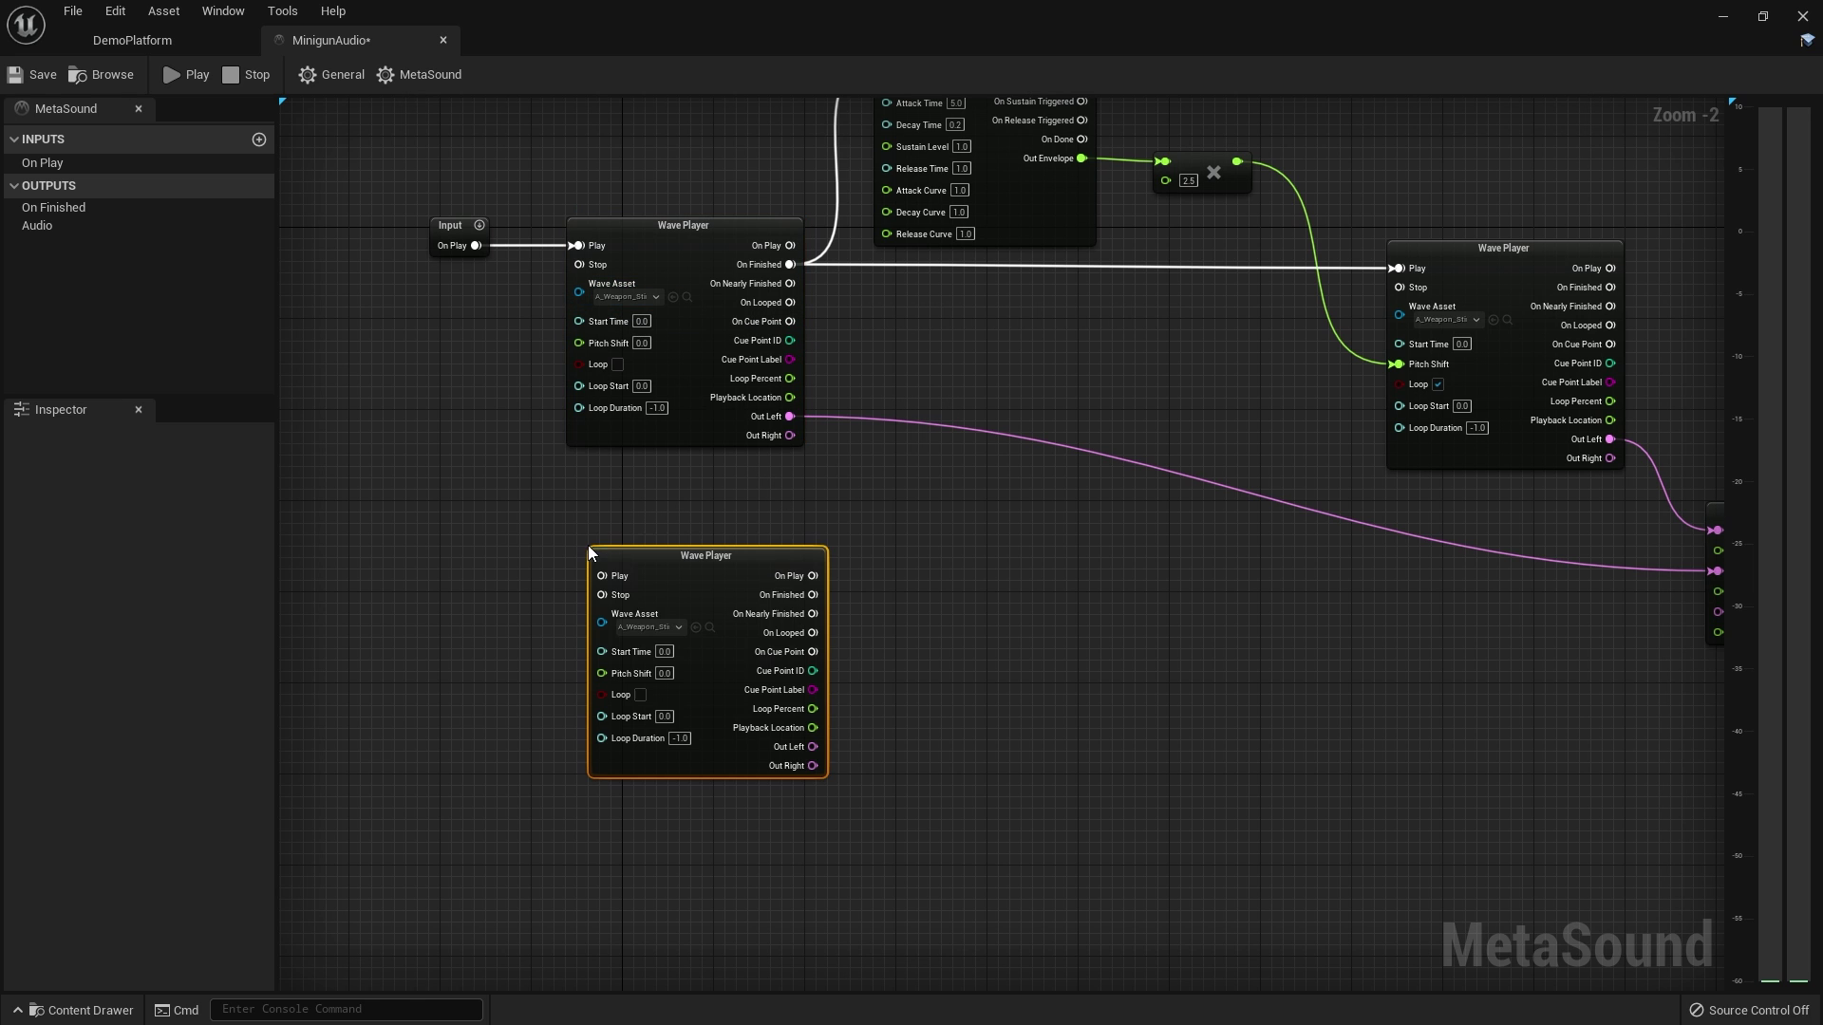
{"action": "left_click", "coordinate": [676, 627]}
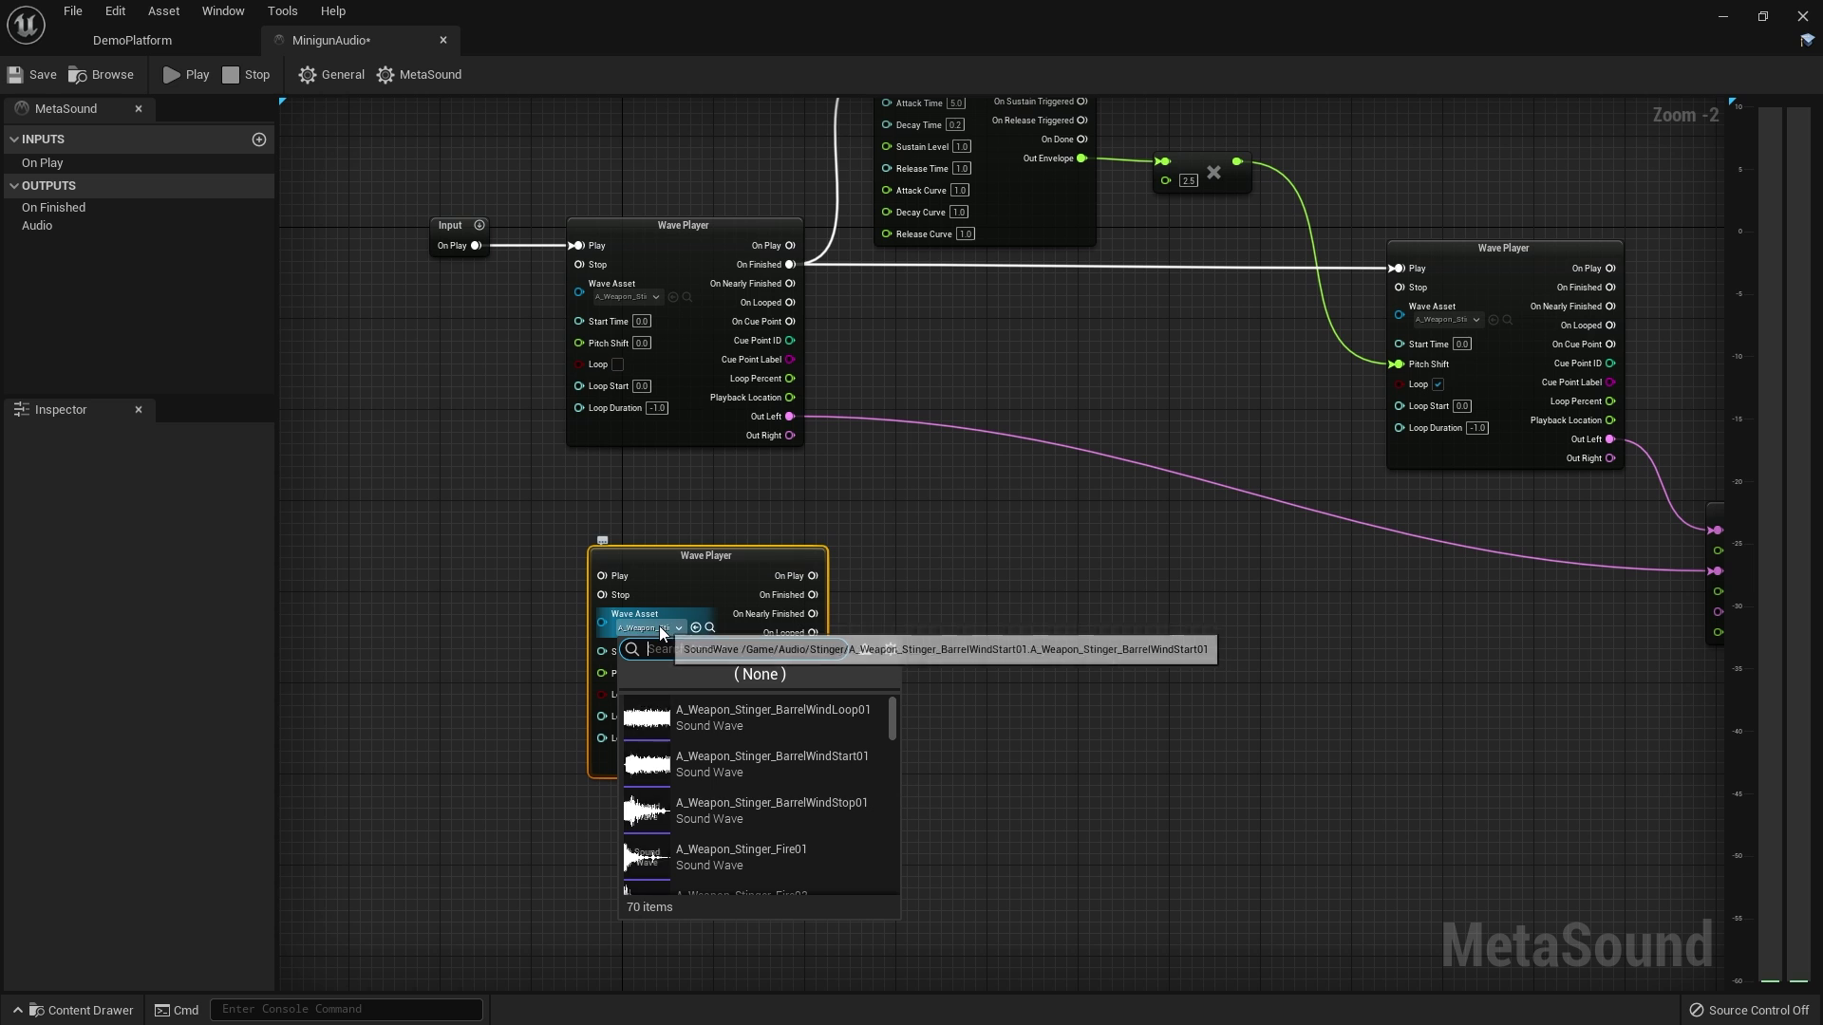
{"action": "left_click", "coordinate": [846, 805]}
{"action": "left_click", "coordinate": [1027, 657]}
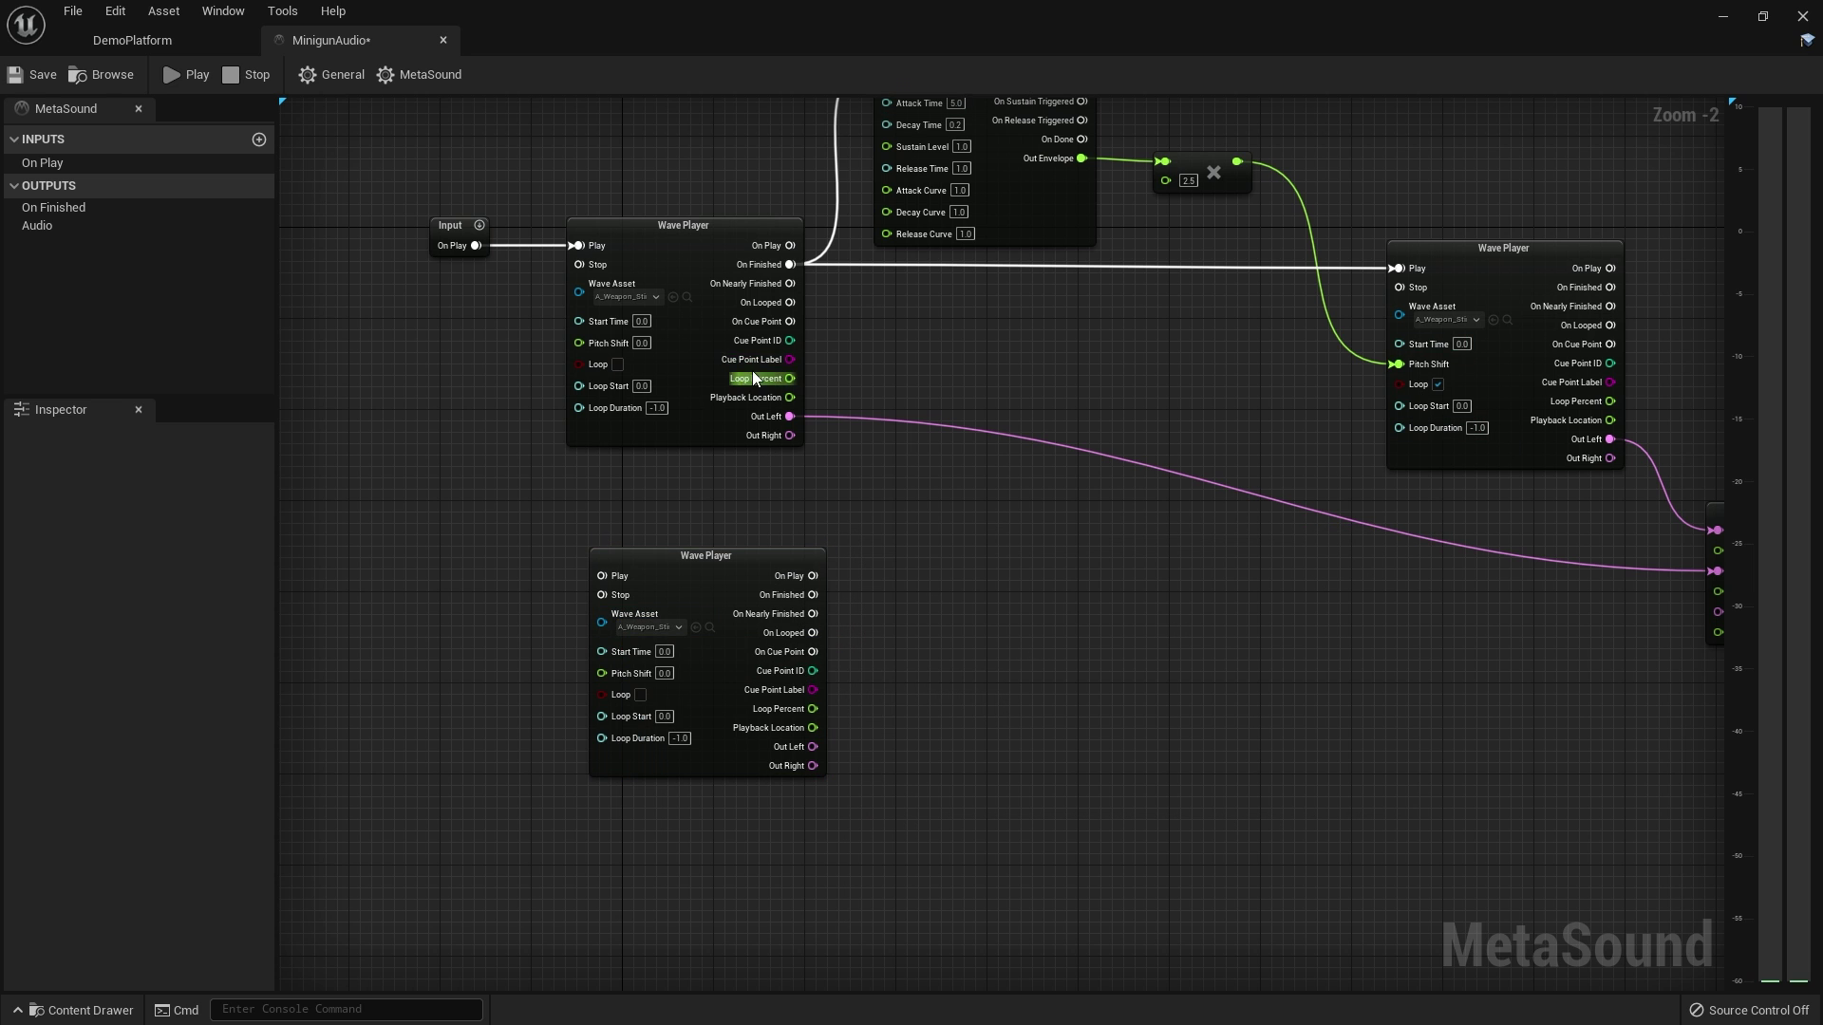
Promote the Play pin of the wind-stop Wave Player to a graph input
{"action": "right_click_drag", "start_coordinate": [522, 581], "coordinate": [554, 562]}
{"action": "left_click_drag", "start_coordinate": [636, 558], "coordinate": [515, 550]}
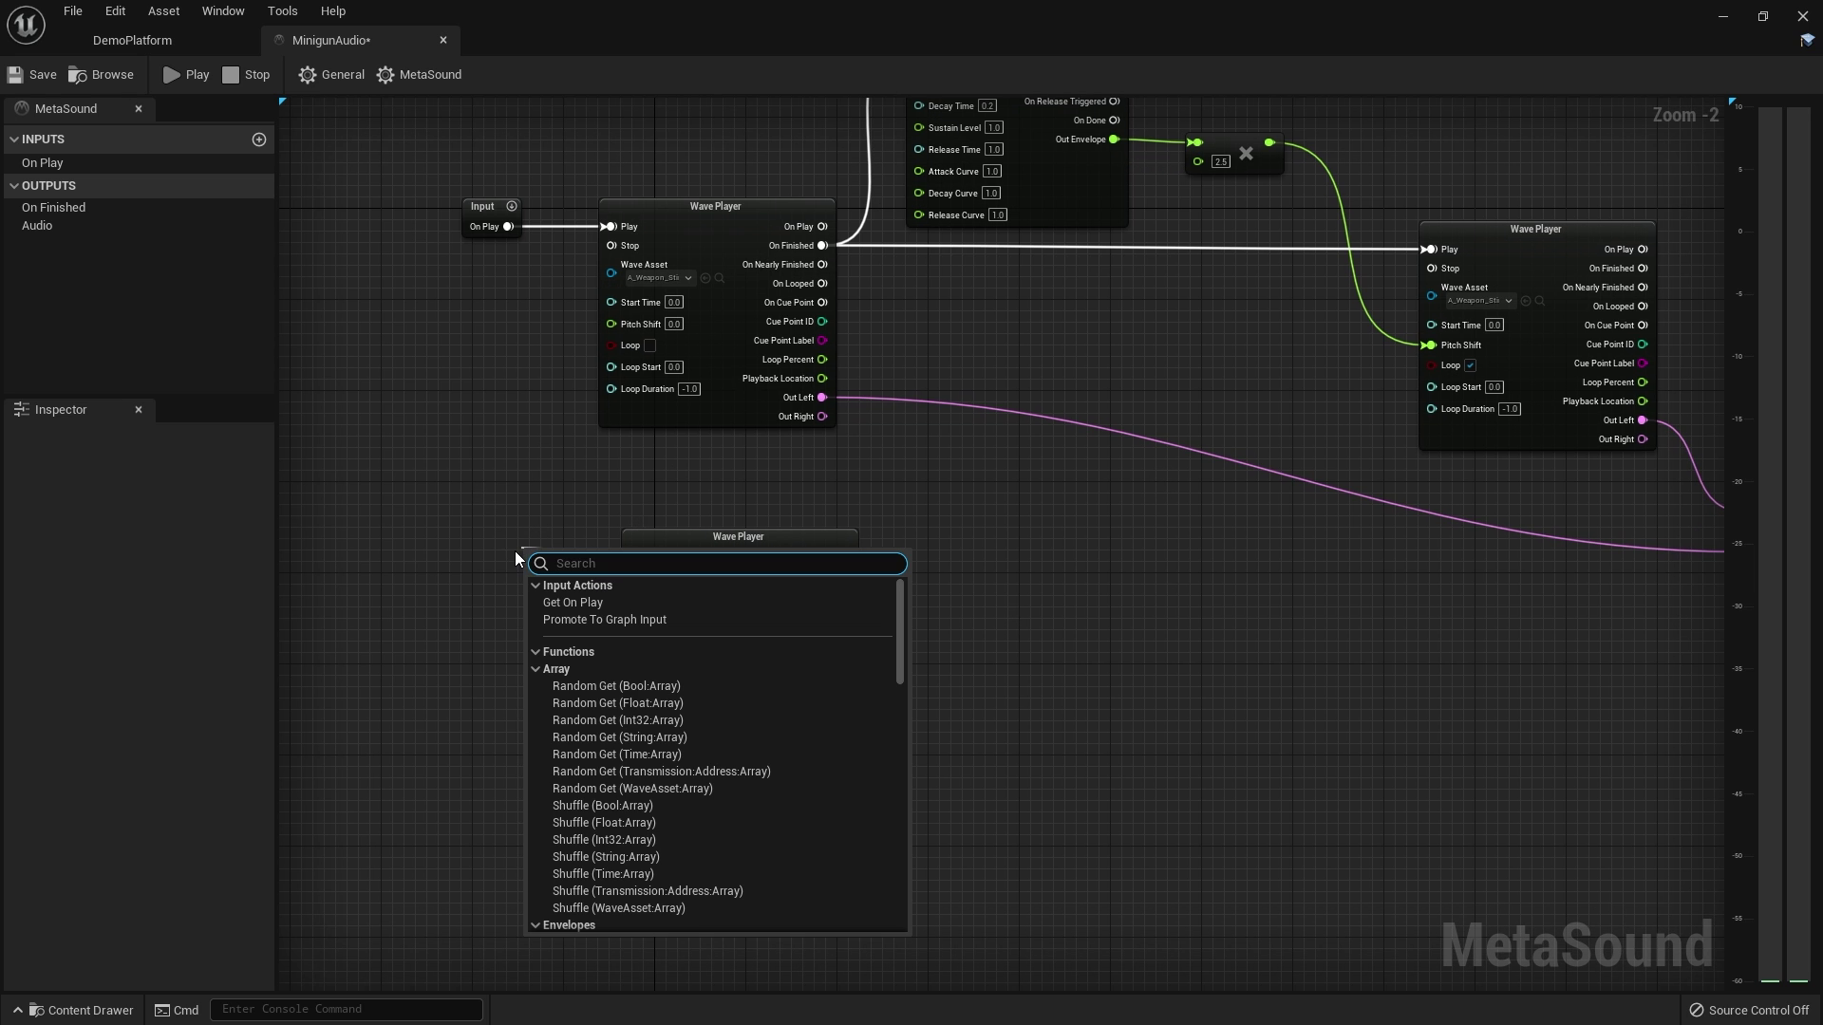
{"action": "left_click", "coordinate": [591, 619]}
Rename the new trigger input to SpinDown
{"action": "left_click", "coordinate": [112, 178]}
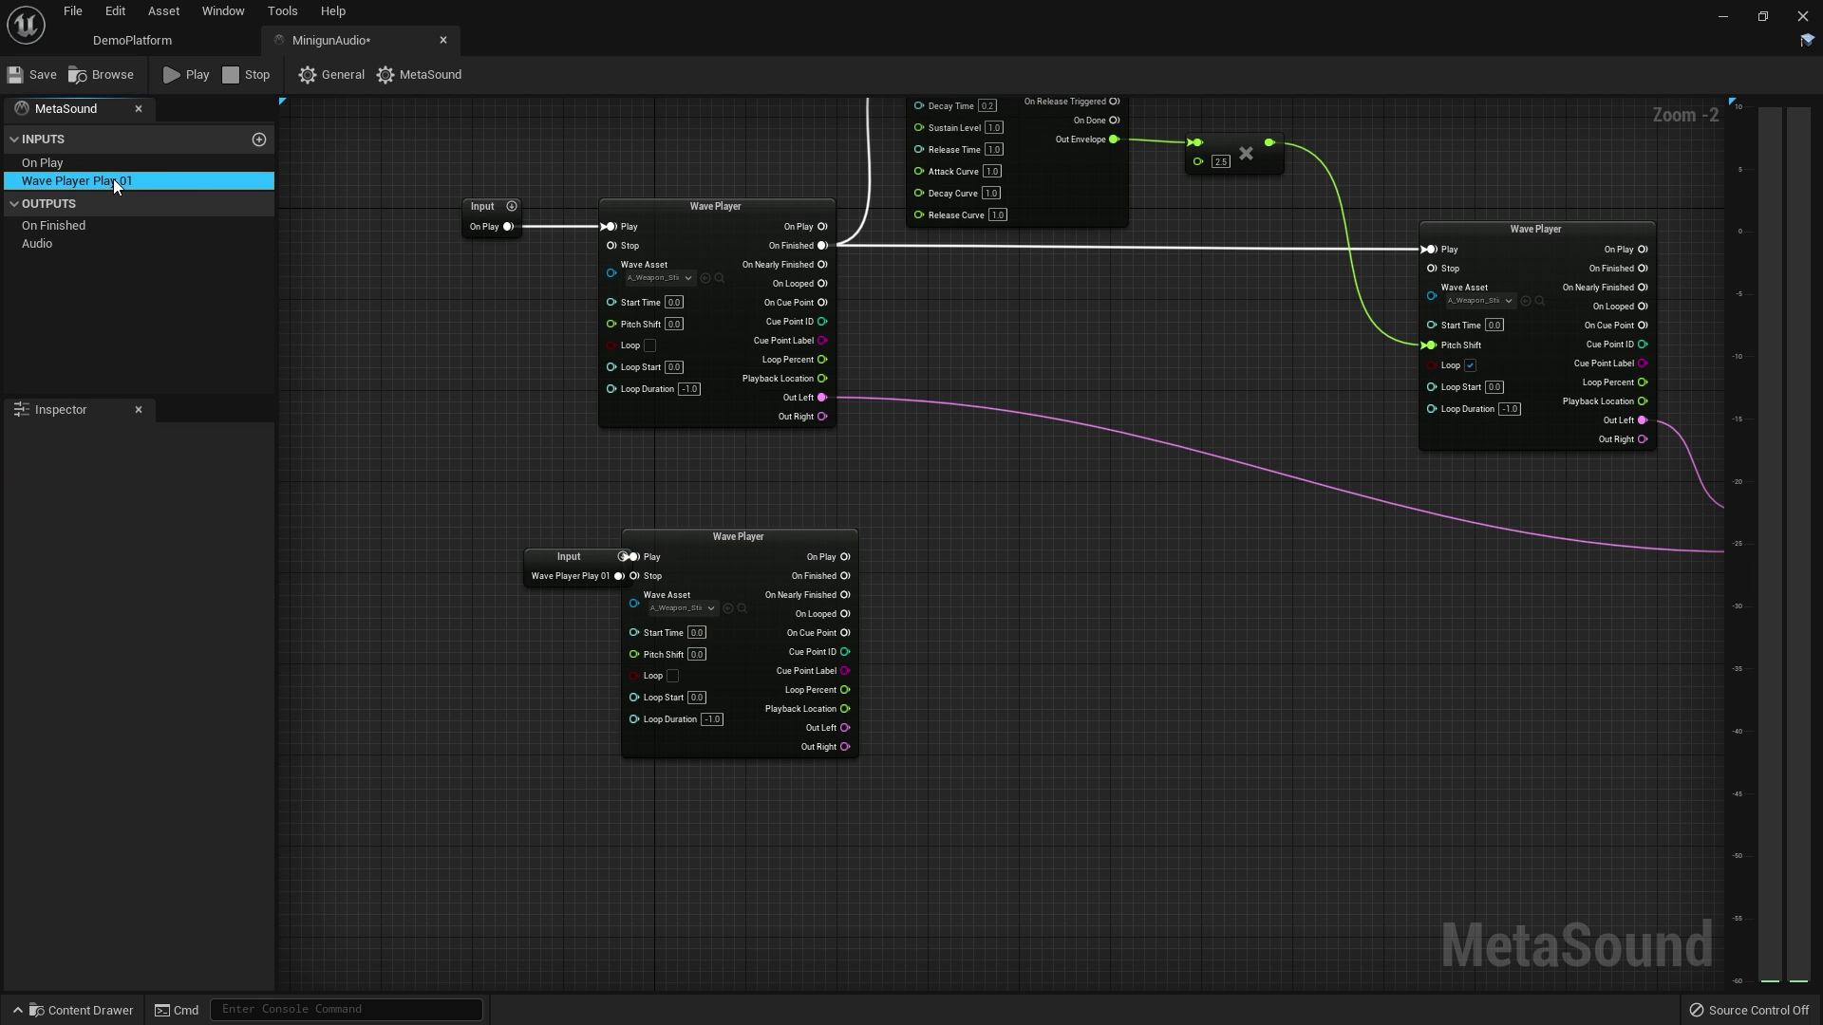
{"action": "left_click", "coordinate": [188, 467]}
{"action": "key", "text": "ctrl+a"}
{"action": "key", "text": "BackSpace"}
{"action": "type", "text": "SpinD"}
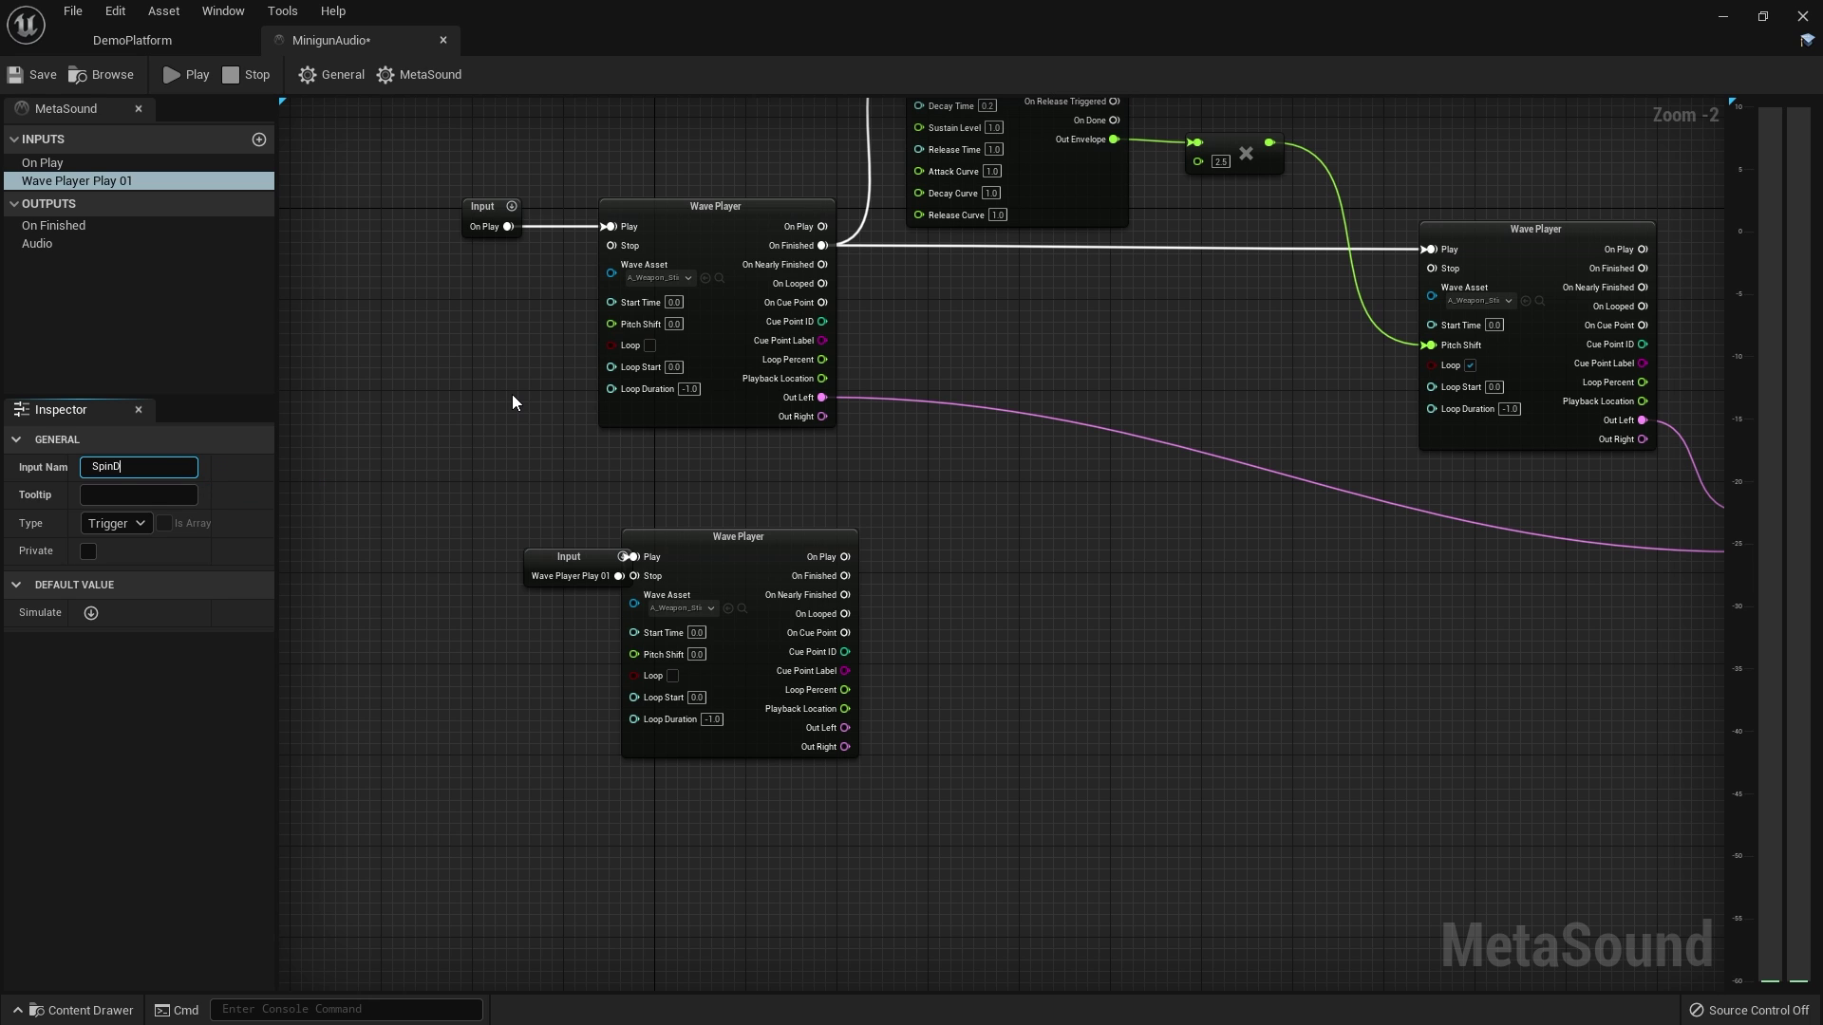
{"action": "type", "text": "own"}
{"action": "key", "text": "Return"}
Move the SpinDown input clear of the wind-stop Wave Player and connect that player's Out Left to mixer In 2
{"action": "left_click", "coordinate": [546, 556]}
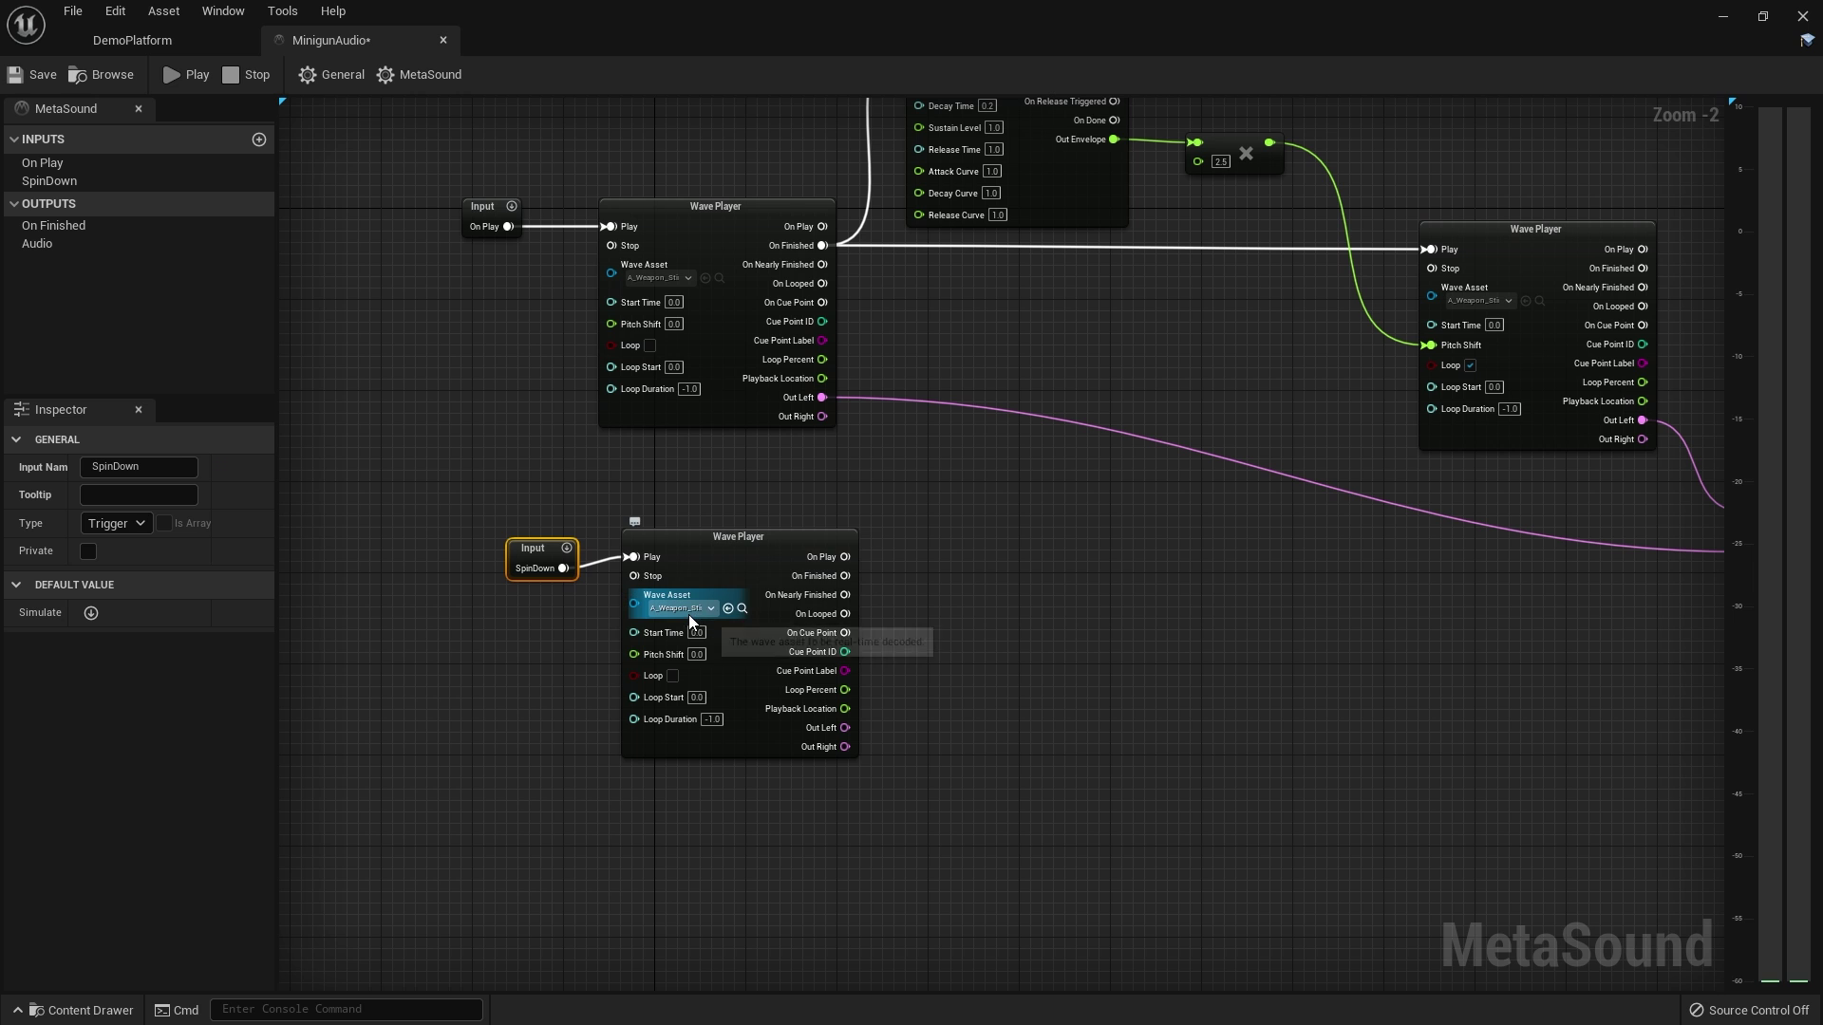
{"action": "right_click_drag", "start_coordinate": [1218, 641], "coordinate": [991, 607]}
{"action": "left_click_drag", "start_coordinate": [1522, 560], "coordinate": [618, 694]}
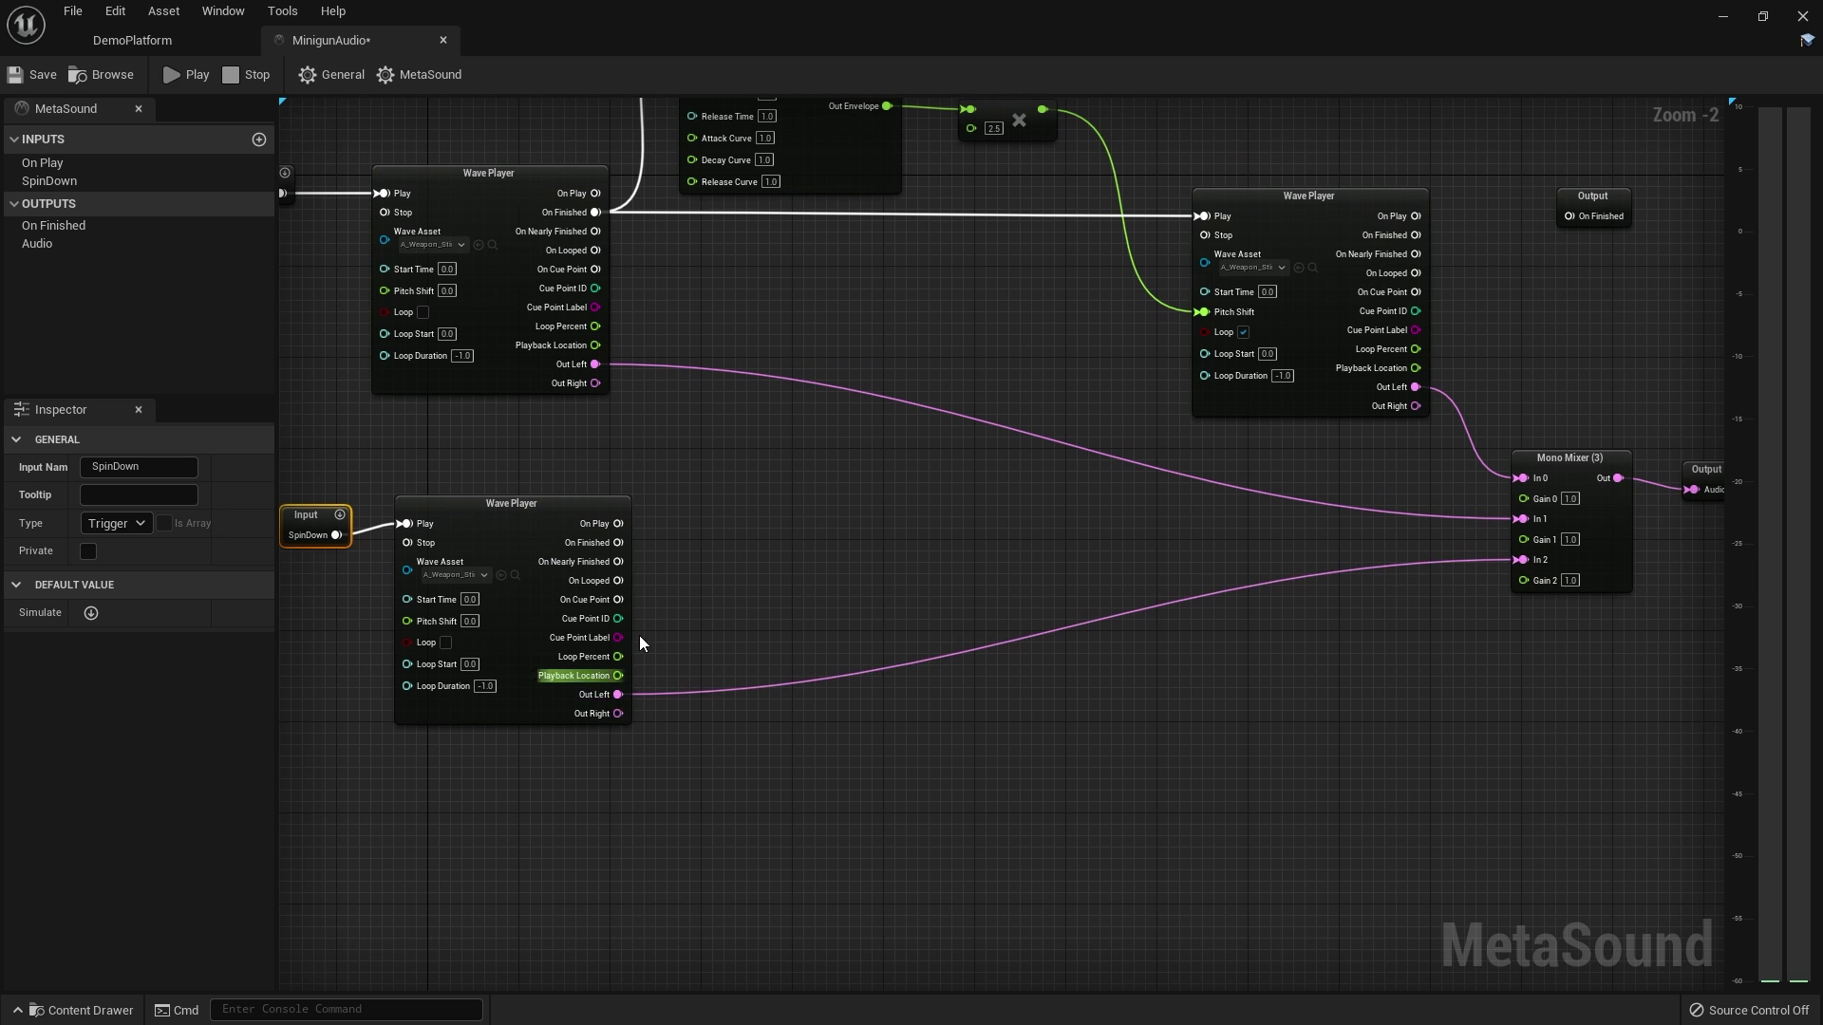
Paste a copy of the SpinDown input near the looping Wave Player and connect it to that player's Stop
{"action": "right_click_drag", "start_coordinate": [710, 572], "coordinate": [900, 637]}
{"action": "left_click_drag", "start_coordinate": [541, 544], "coordinate": [478, 638]}
{"action": "key", "text": "ctrl+c"}
{"action": "key", "text": "ctrl+v"}
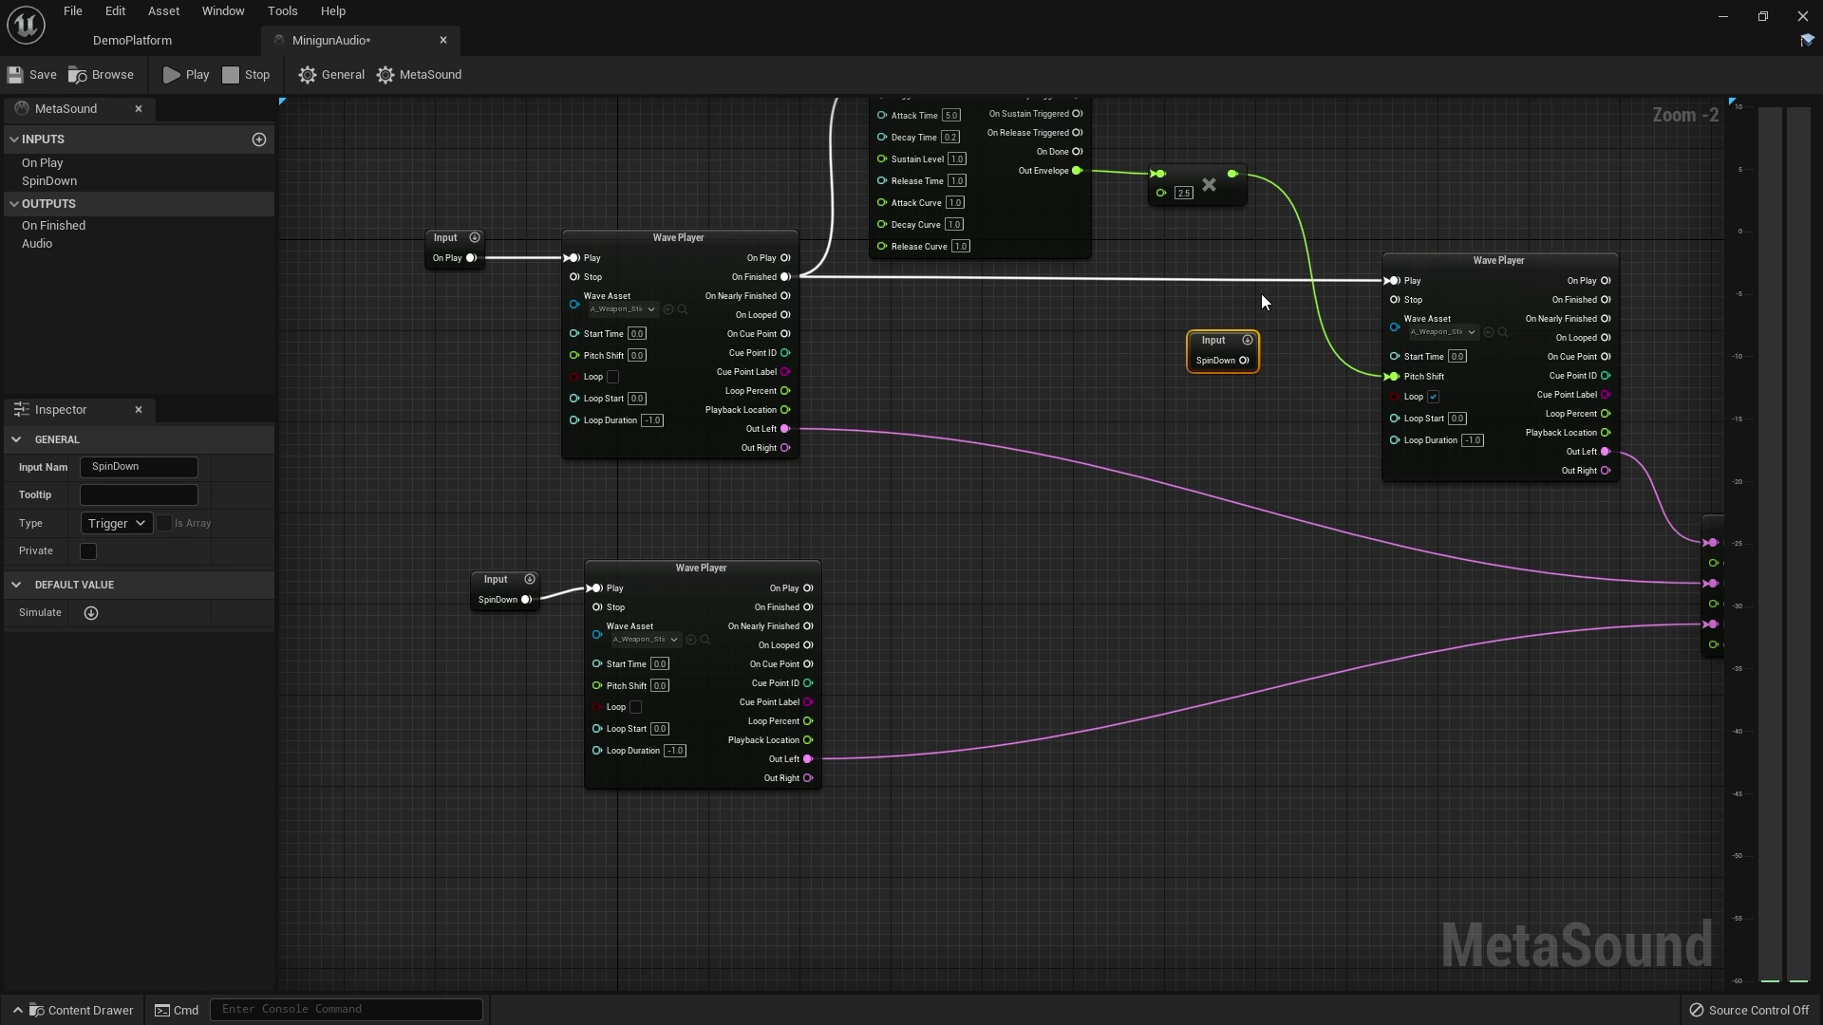
{"action": "left_click", "coordinate": [1273, 295]}
{"action": "left_click_drag", "start_coordinate": [1394, 299], "coordinate": [1226, 368]}
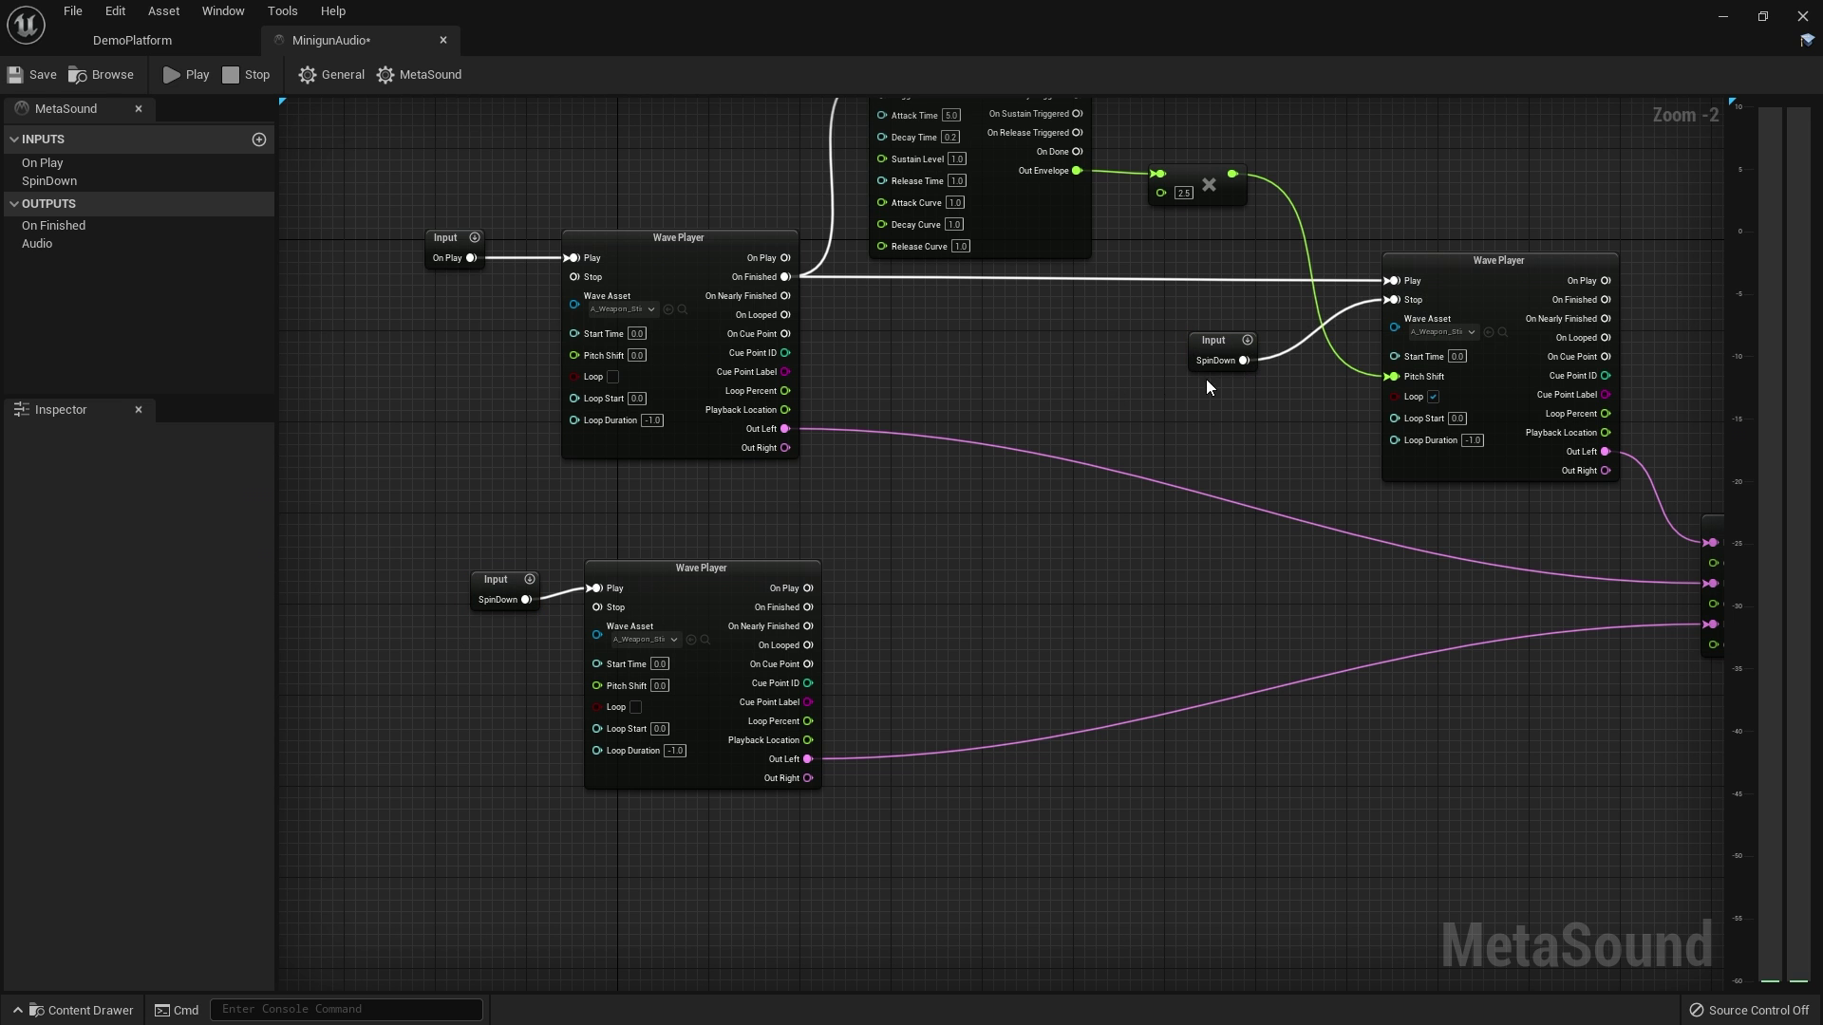
Paste another SpinDown input beside the first Wave Player and connect it to that player's Stop
{"action": "right_click_drag", "start_coordinate": [1171, 433], "coordinate": [1310, 562]}
{"action": "left_click", "coordinate": [1346, 477]}
{"action": "key", "text": "ctrl+v"}
{"action": "left_click_drag", "start_coordinate": [712, 406], "coordinate": [583, 523]}
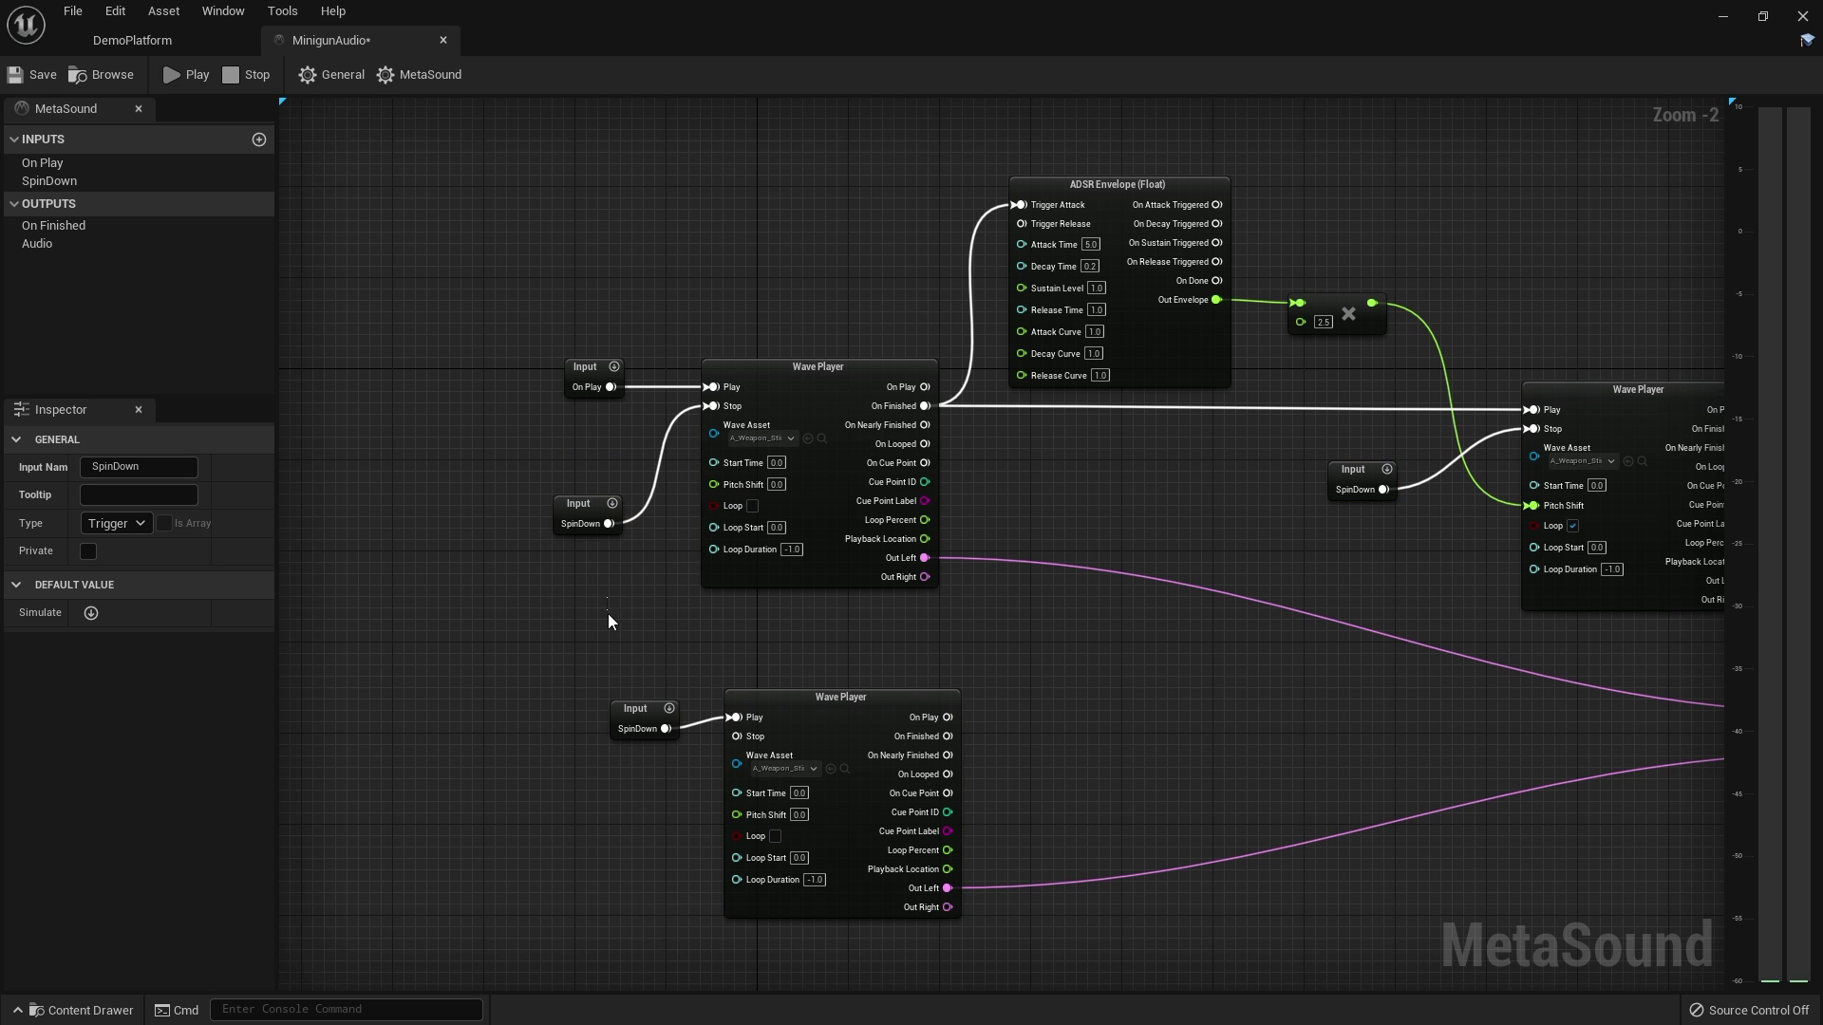
Preview the MetaSound and simulate the SpinDown trigger while it plays
{"action": "left_click", "coordinate": [607, 613]}
{"action": "right_click_drag", "start_coordinate": [608, 613], "coordinate": [531, 449]}
{"action": "left_click", "coordinate": [171, 74]}
{"action": "left_click_drag", "start_coordinate": [427, 538], "coordinate": [568, 601]}
{"action": "left_click", "coordinate": [91, 613]}
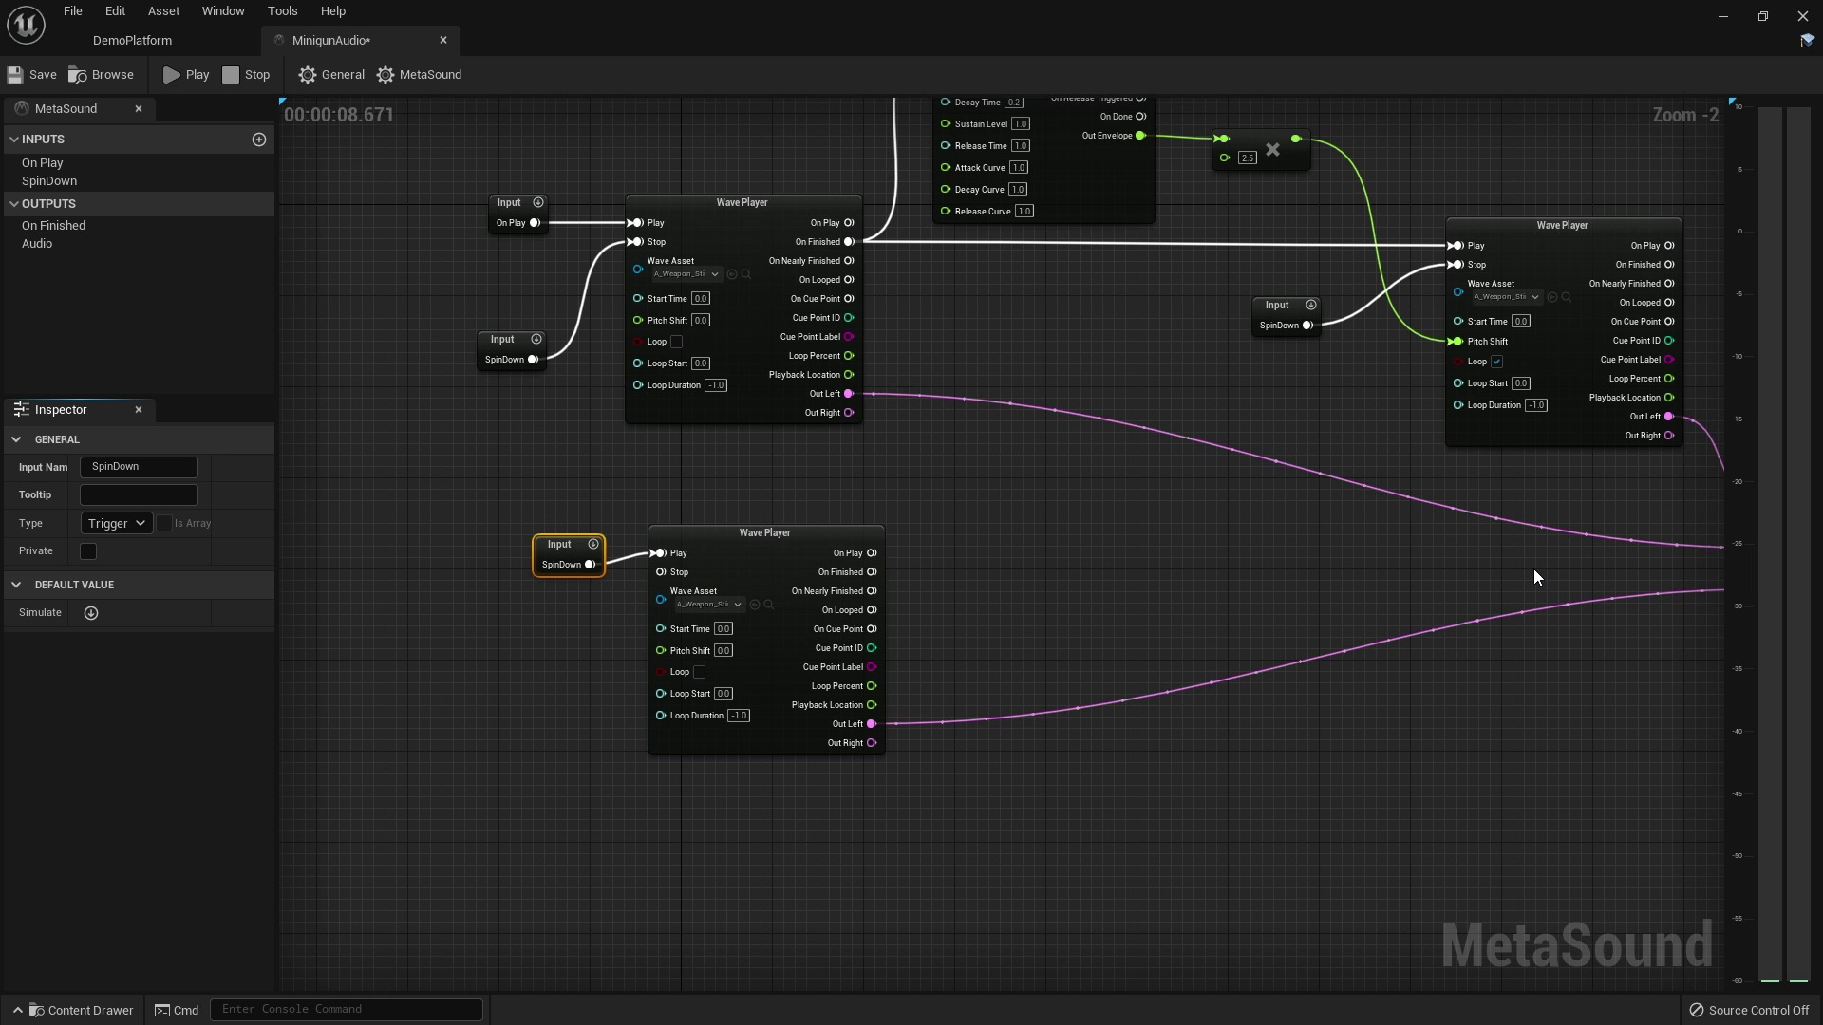
{"action": "right_click_drag", "start_coordinate": [930, 480], "coordinate": [1219, 653]}
{"action": "left_click", "coordinate": [1217, 655]}
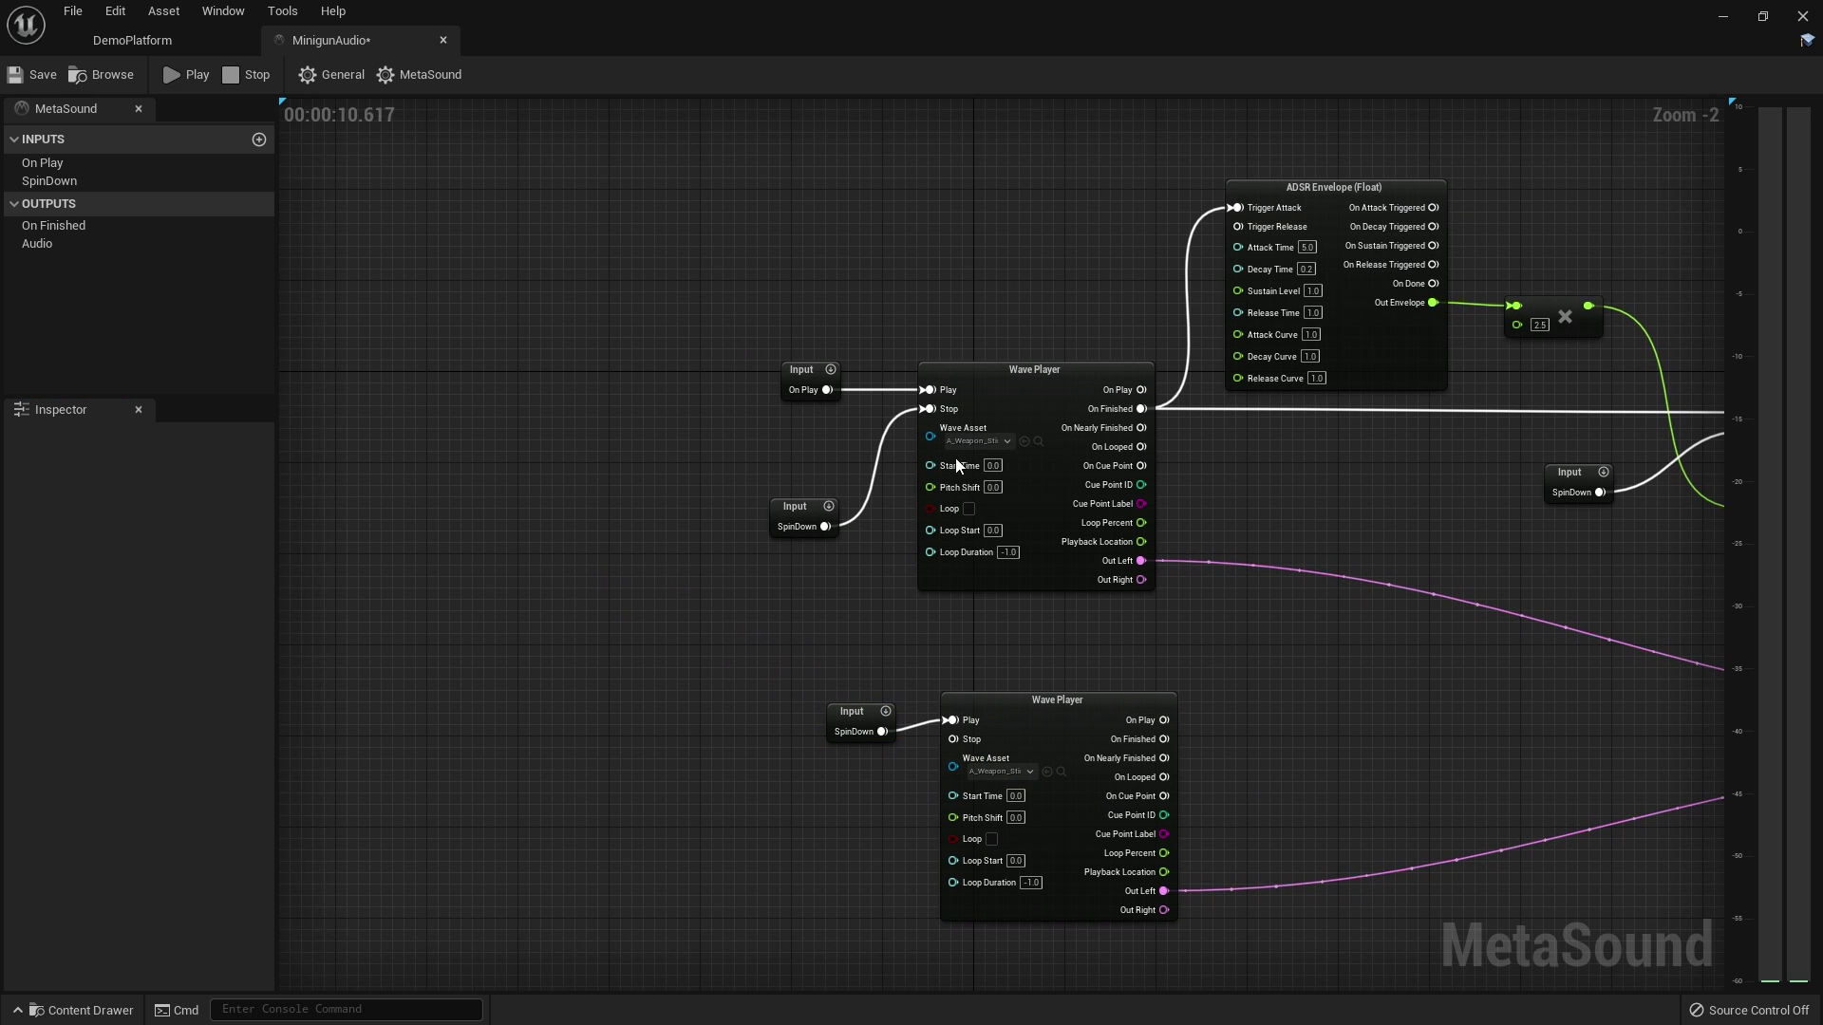
Move the On Play input up and away from the first Wave Player, and select the SpinDown input feeding that player's Stop
{"action": "left_click_drag", "start_coordinate": [805, 373], "coordinate": [601, 256]}
{"action": "left_click", "coordinate": [704, 397]}
{"action": "left_click", "coordinate": [746, 384]}
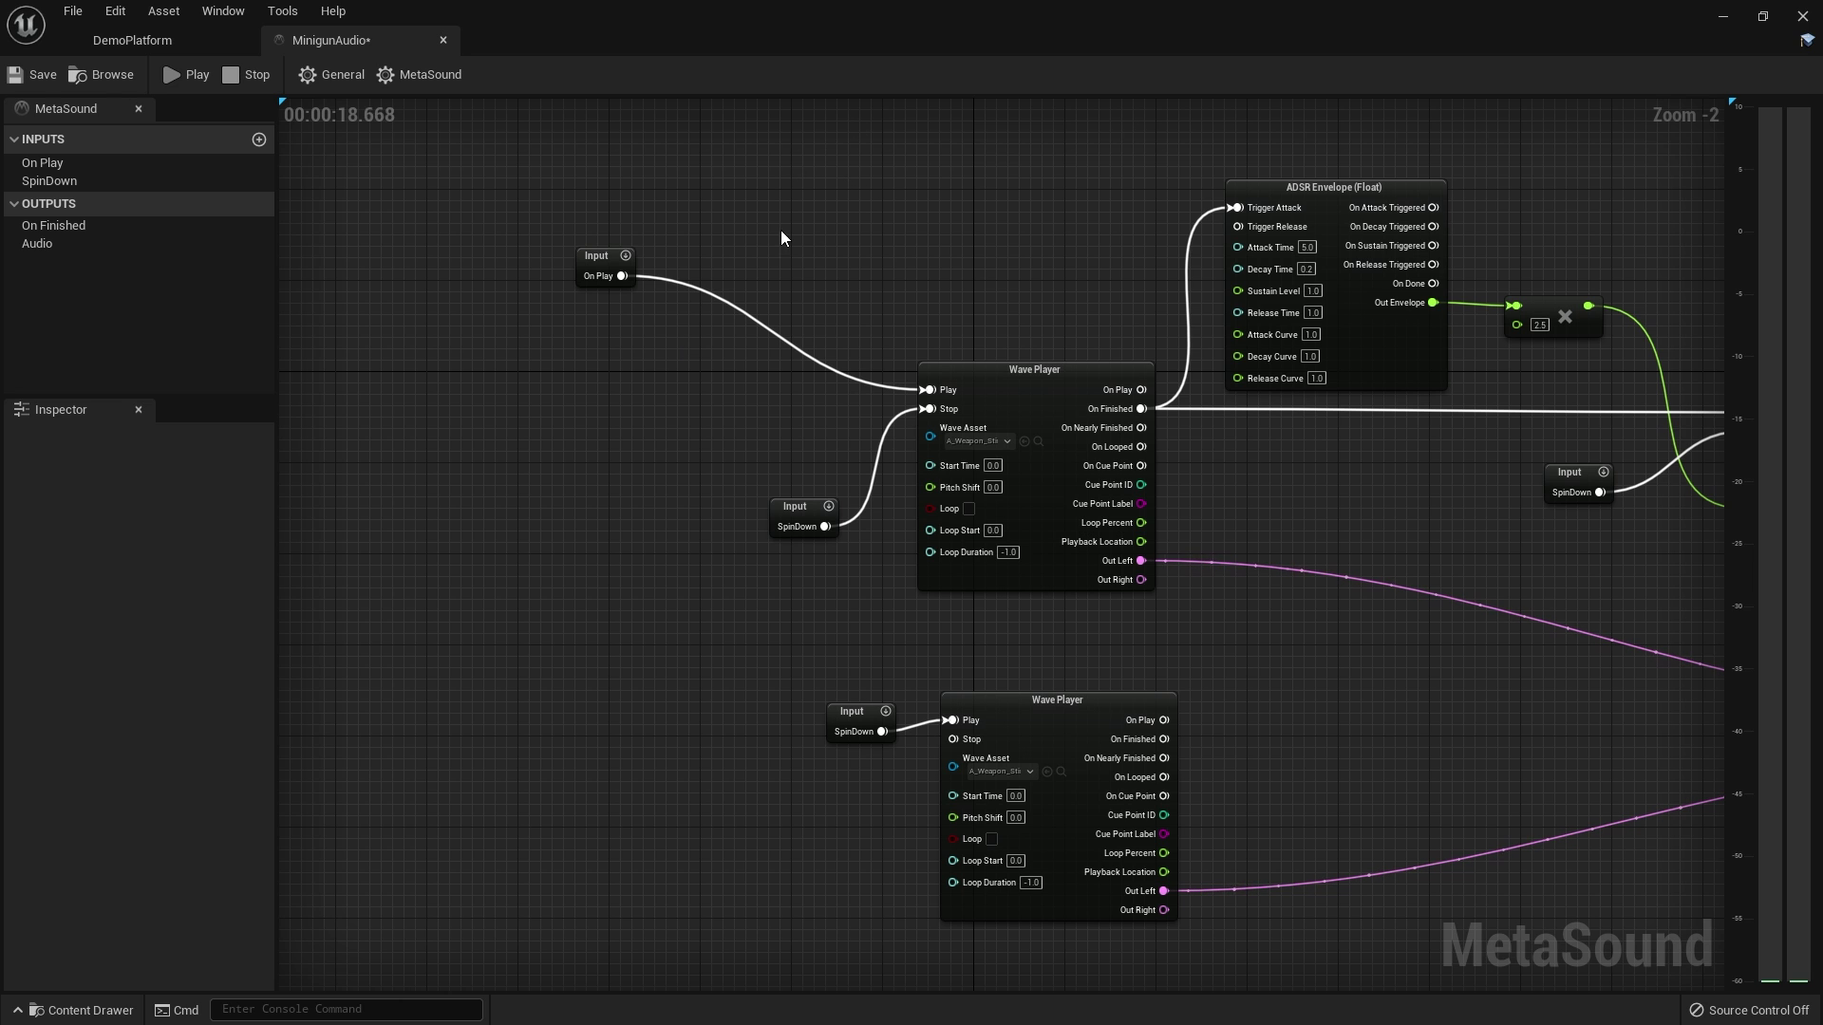
{"action": "right_click_drag", "start_coordinate": [840, 367], "coordinate": [851, 386]}
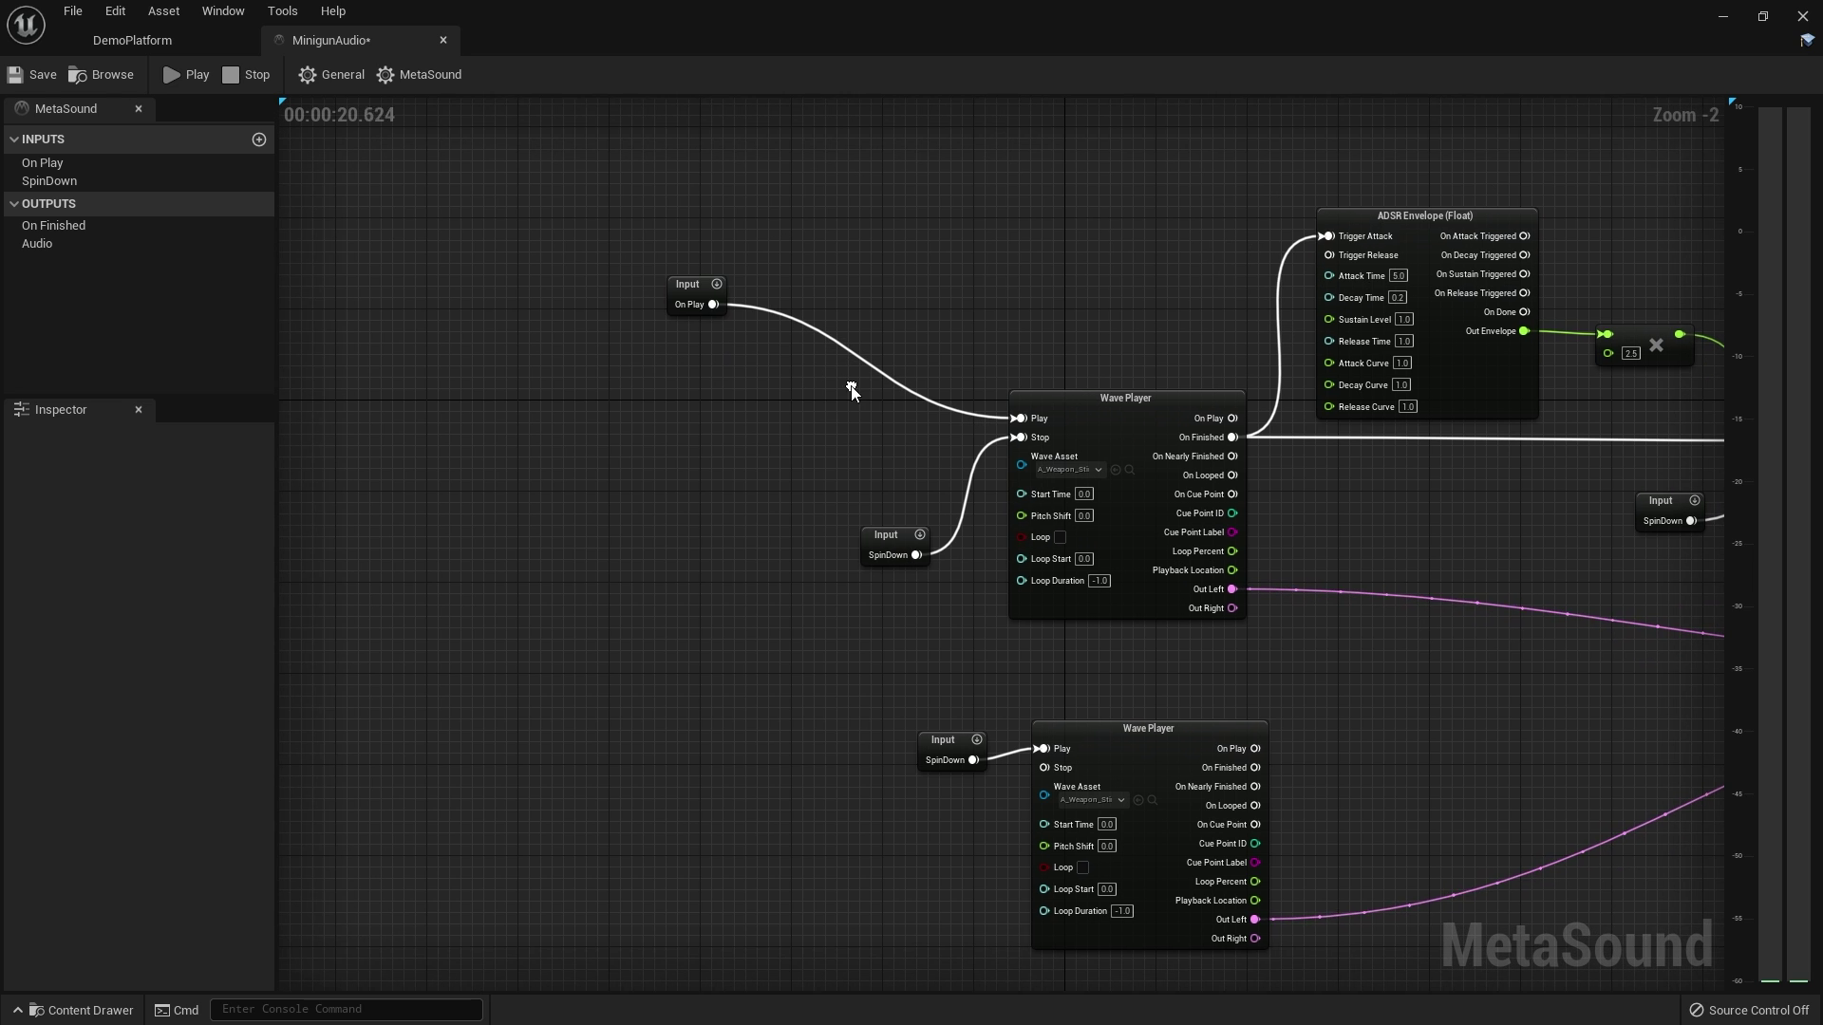
{"action": "left_click", "coordinate": [891, 537]}
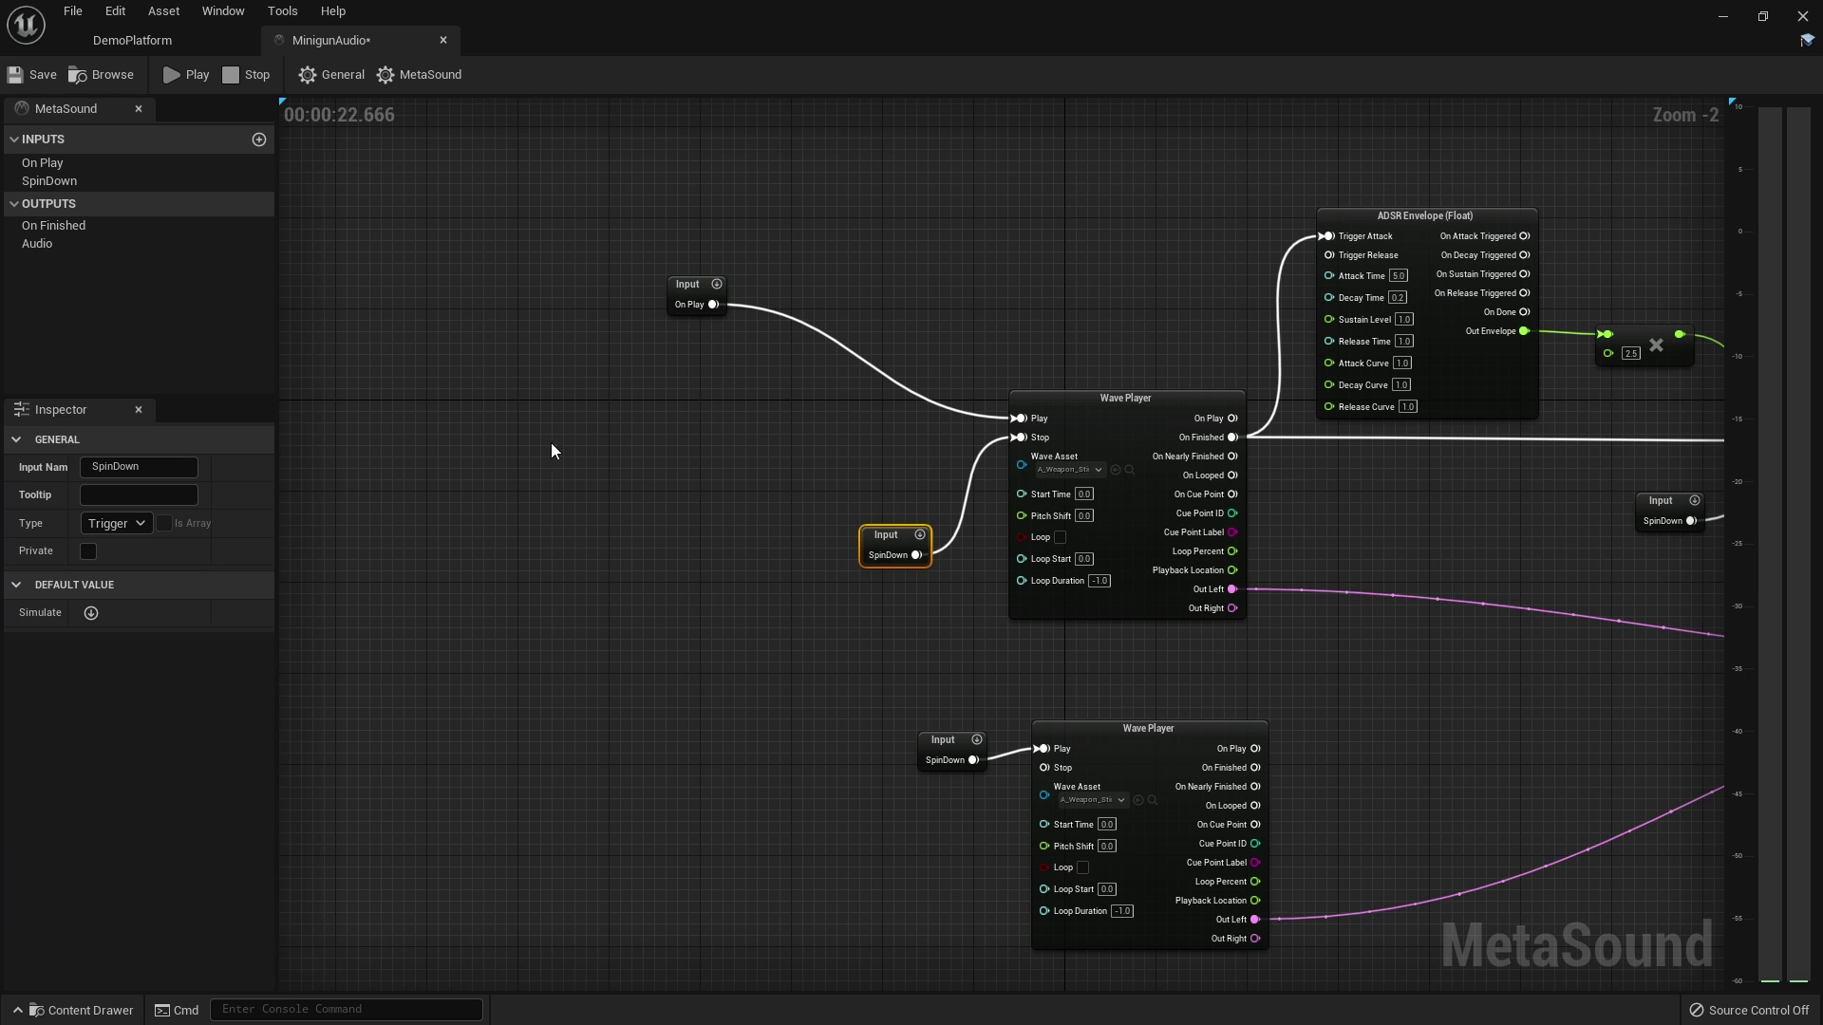